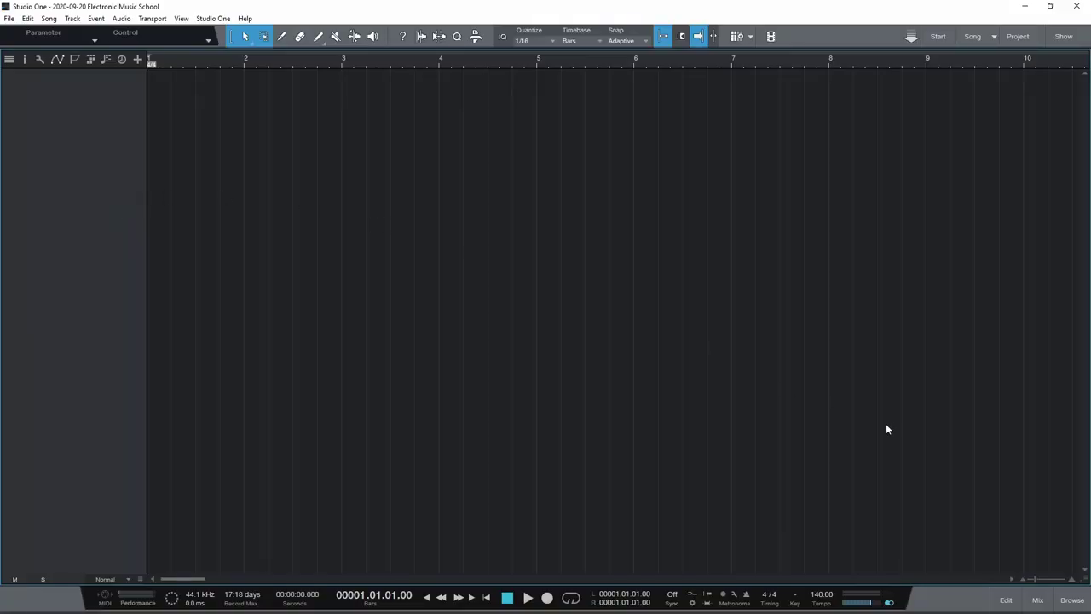
- Drag the Presence instrument from the Instruments browser into the arrangement as track 1
left_click(1072, 600)
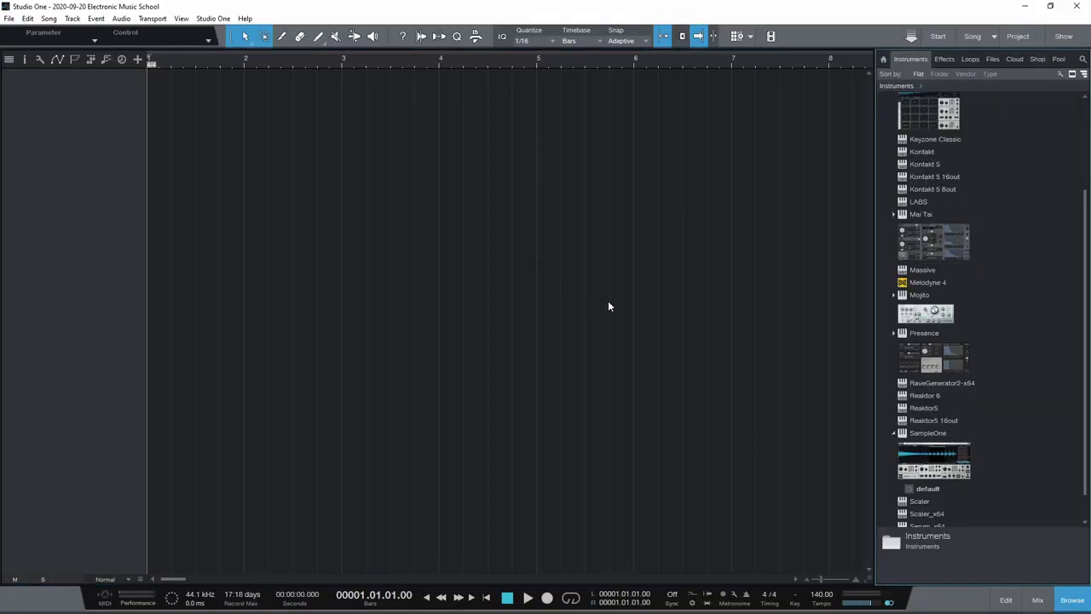
scroll(1013, 395, "up", 3)
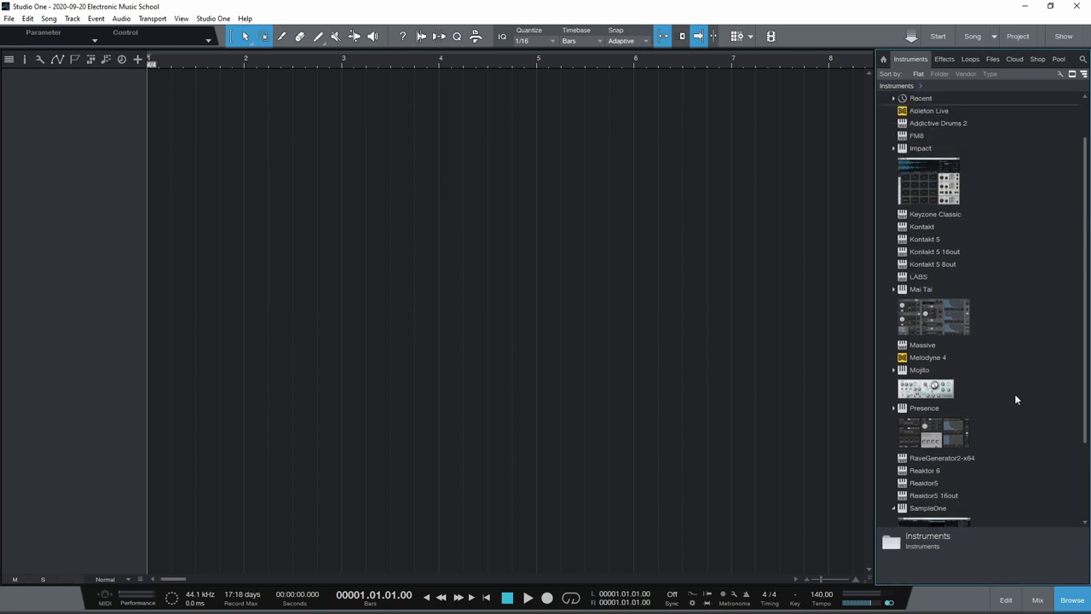
scroll(1015, 394, "down", 2)
scroll(1014, 397, "down", 2)
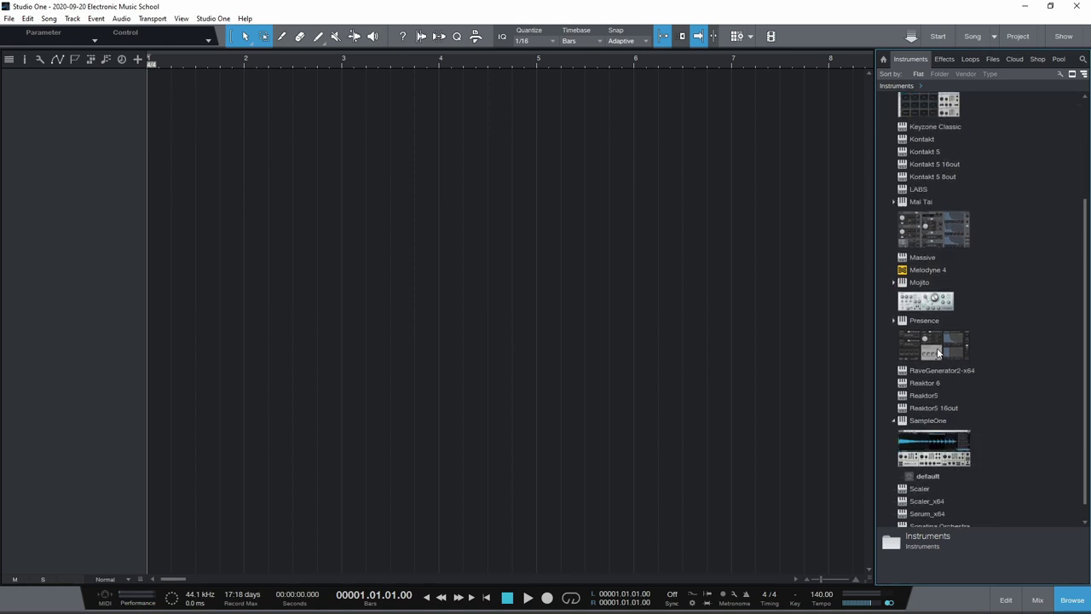
left_click_drag(934, 337, 285, 157)
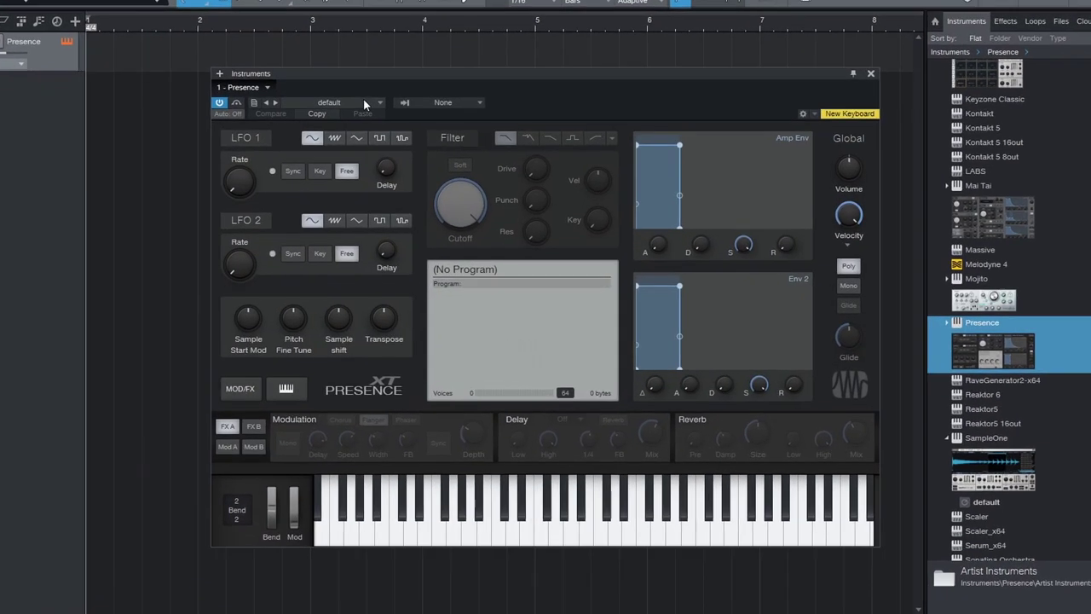
- Load the Piano > Acoustic Piano - Full preset into Presence and close its window
left_click(358, 130)
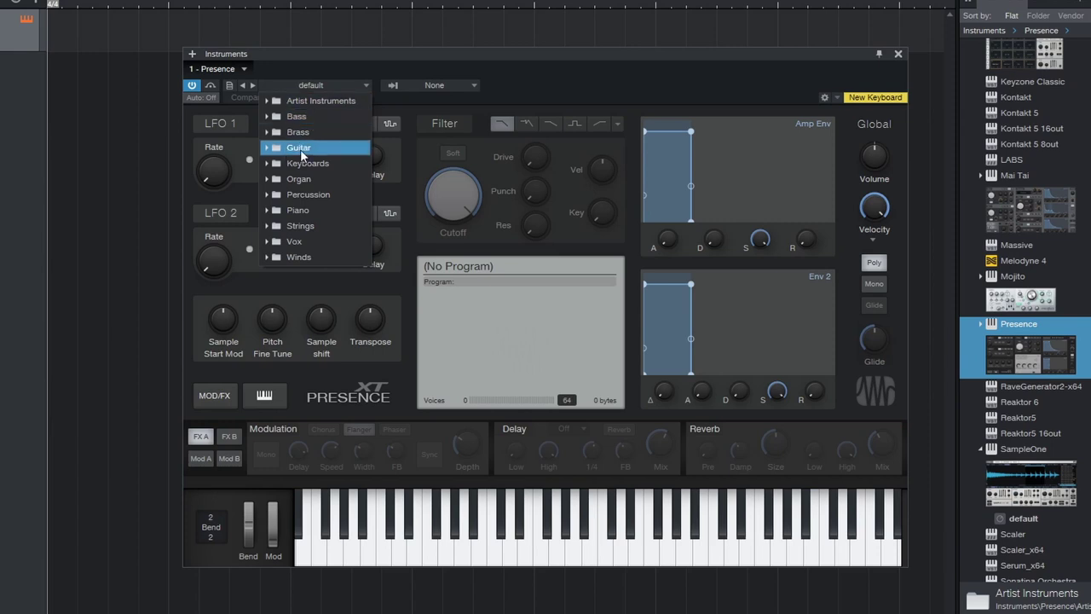
left_click(265, 211)
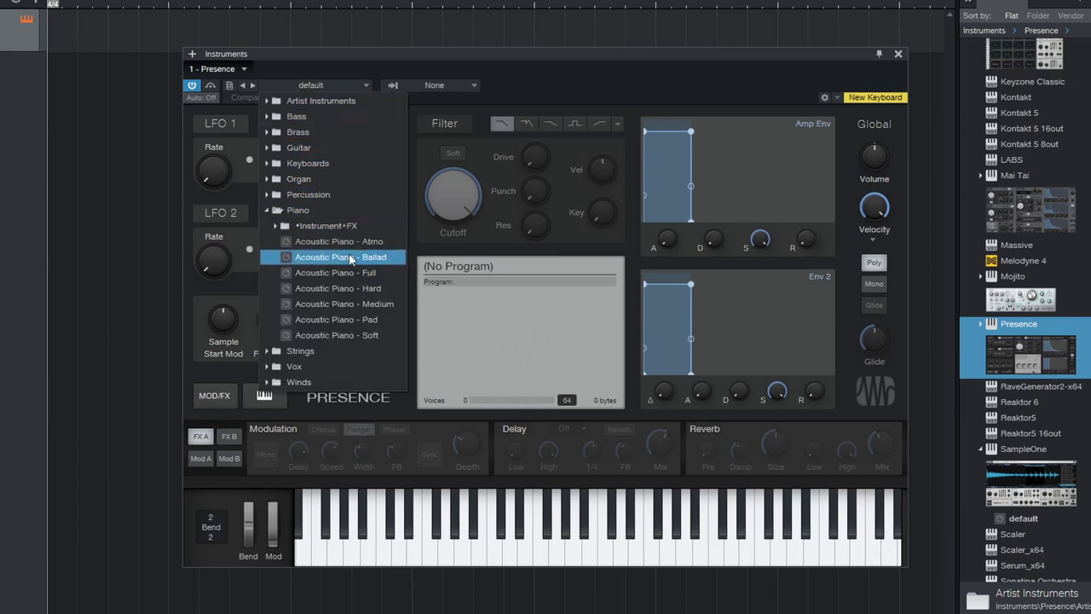
left_click(356, 272)
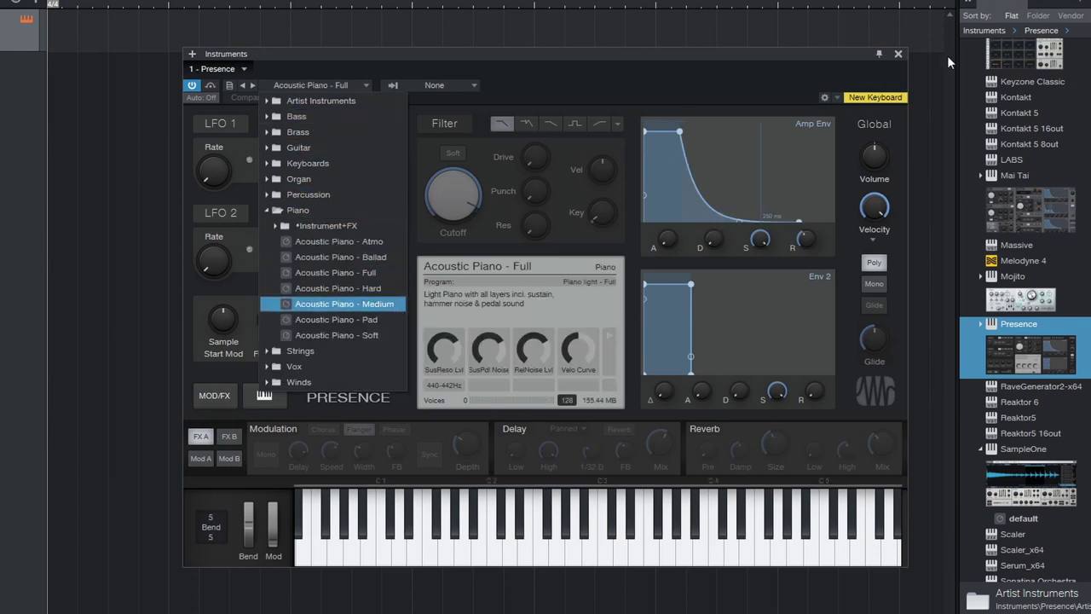
left_click(898, 53)
left_click(898, 53)
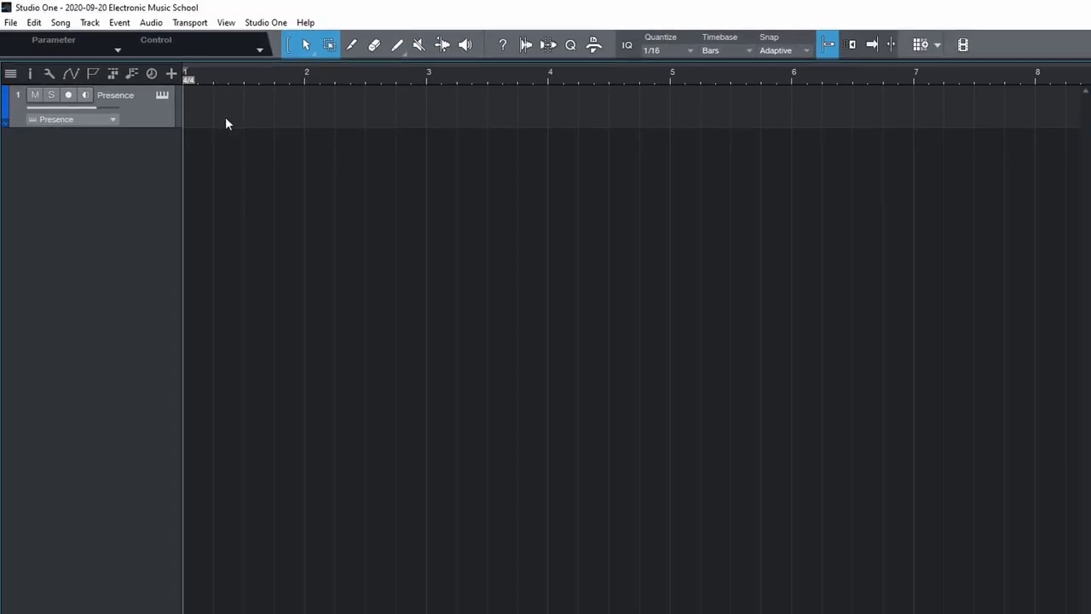
- Create a Presence part on track 1, stretch it to two bars, and open it in the note editor
double_click(226, 122)
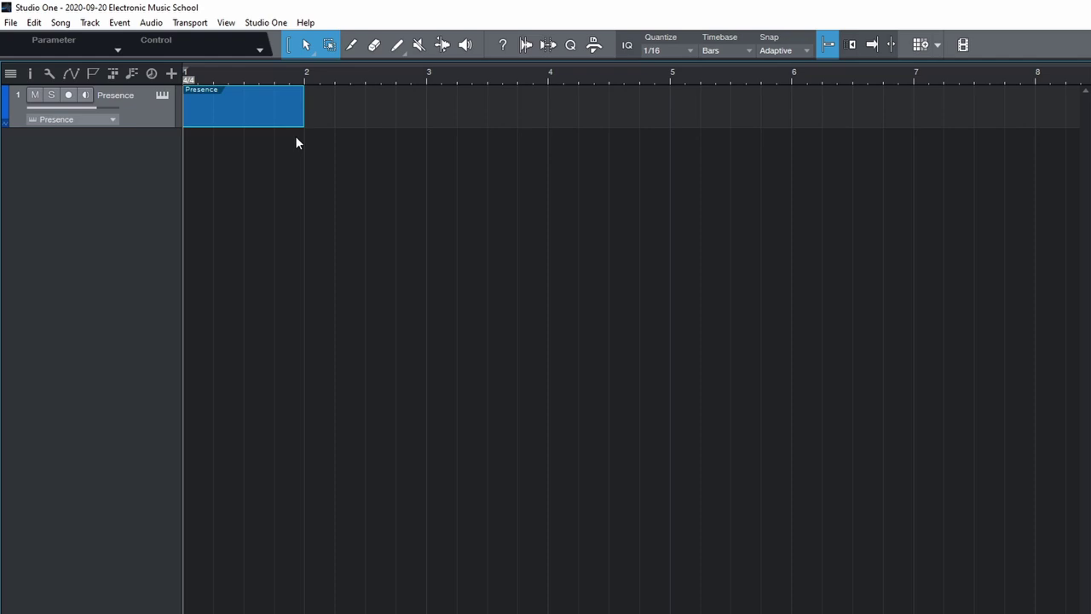
left_click_drag(302, 117, 428, 131)
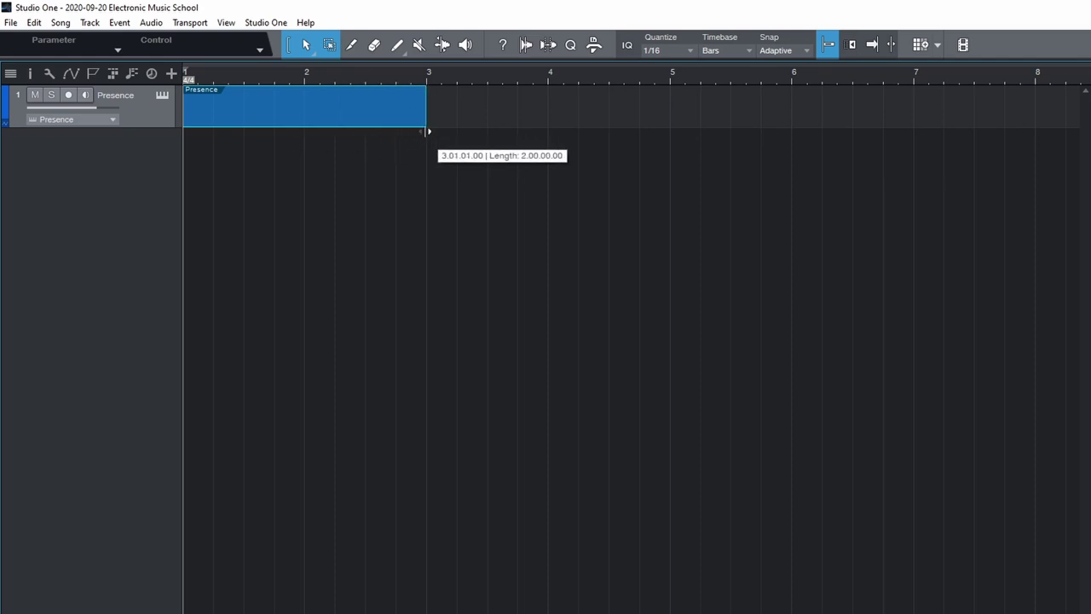
double_click(249, 94)
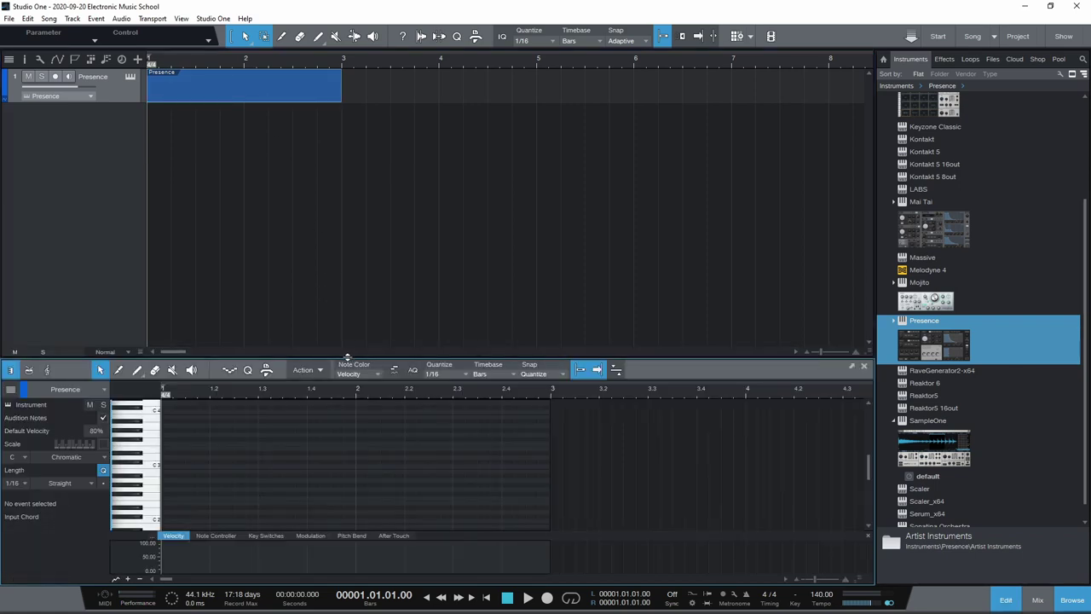
left_click_drag(347, 357, 422, 338)
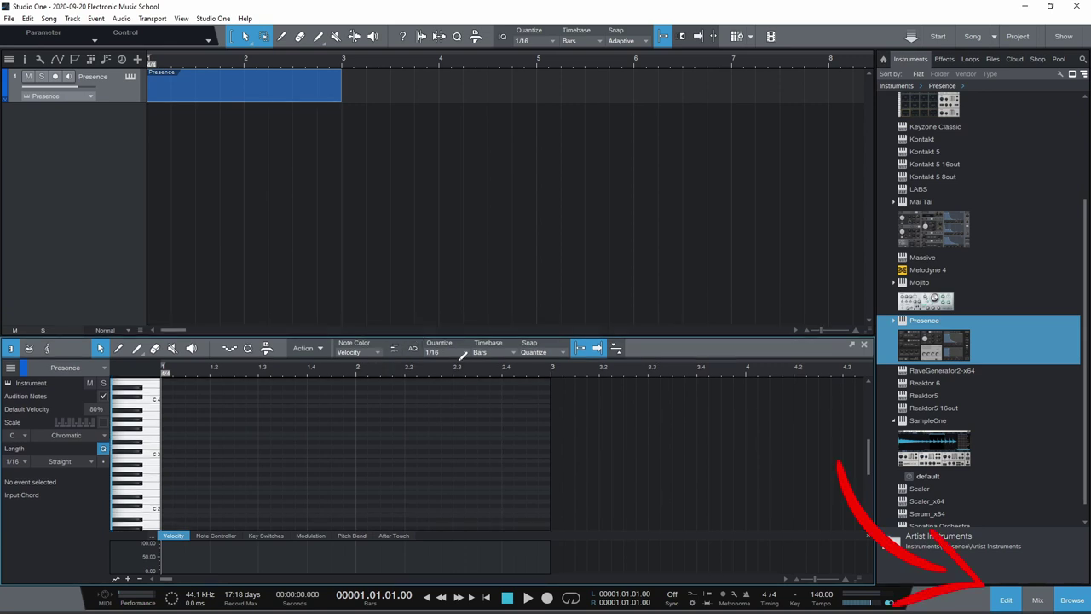
left_click(1005, 601)
key("F2")
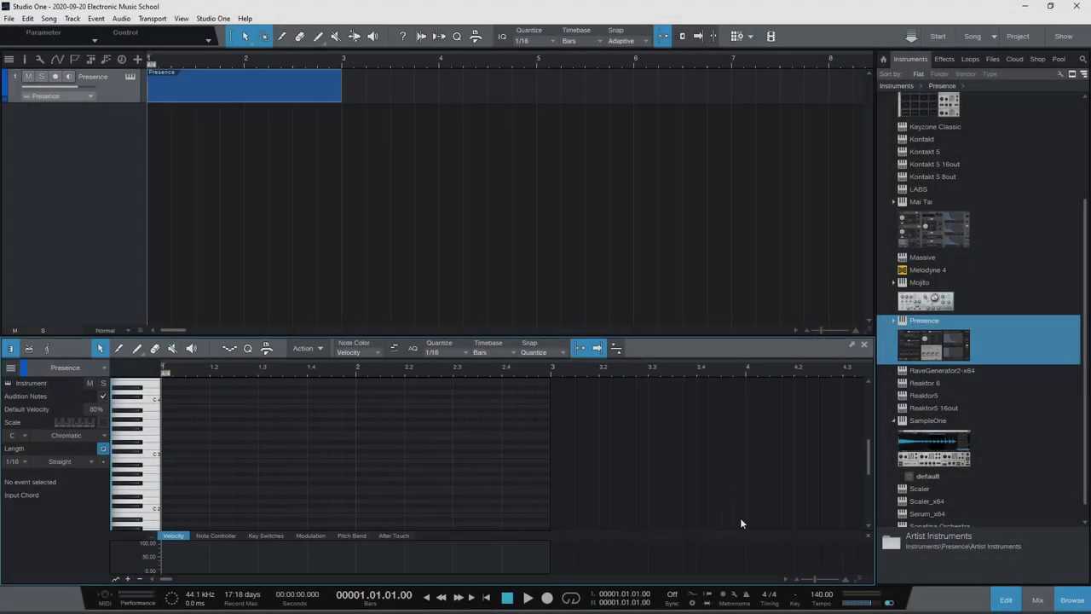
- Set the playhead to 3.4.4, enlarge the editor, float and maximize it, then dock it back
left_click(733, 520)
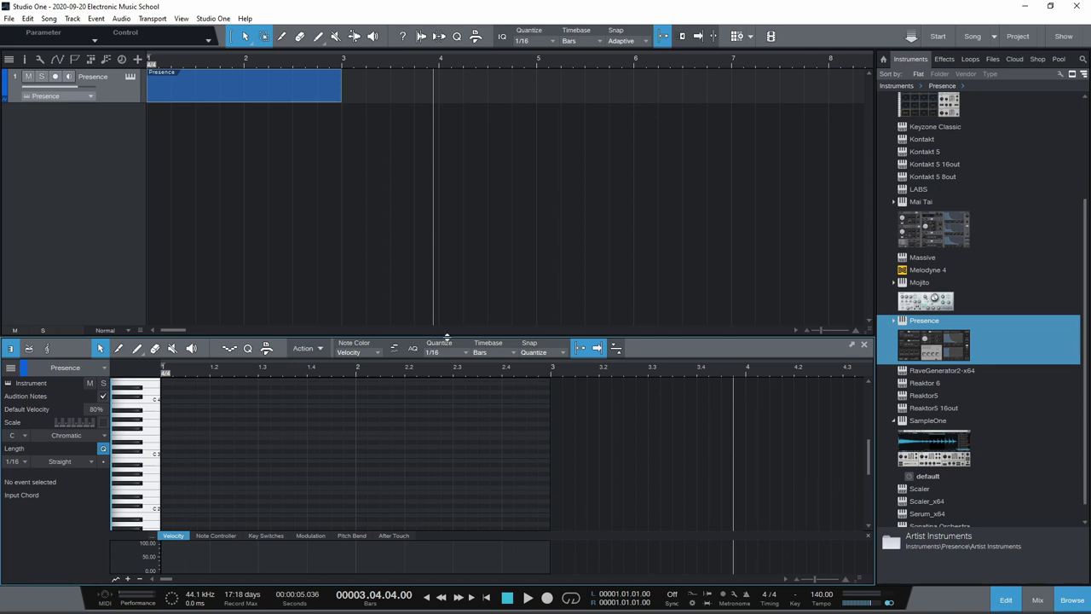
mouse_move(447, 338)
left_mouse_down()
mouse_move(423, 159)
mouse_move(446, 264)
left_mouse_up()
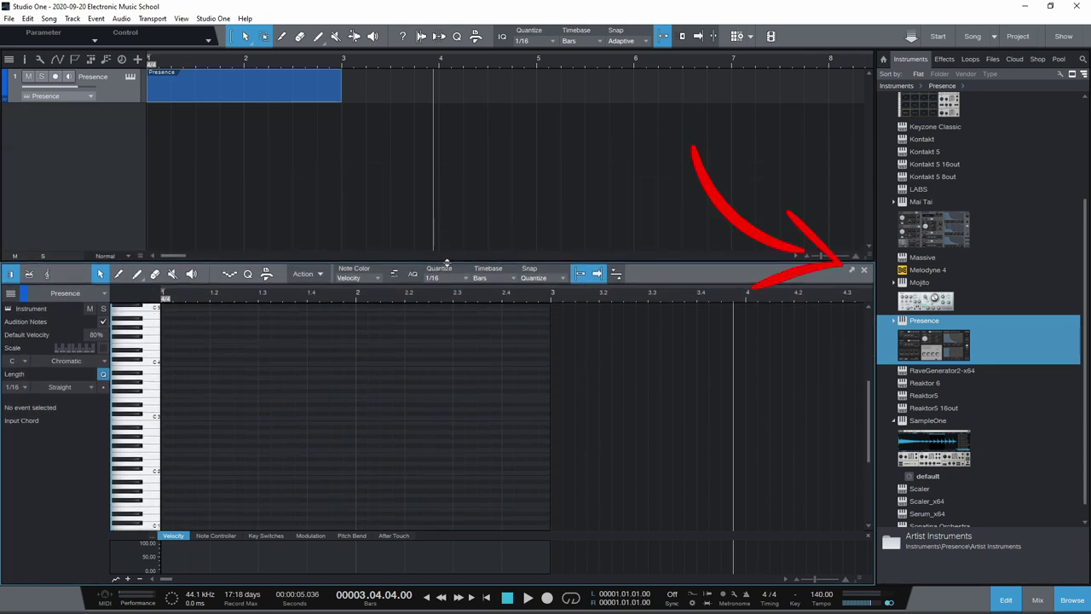
left_click(852, 273)
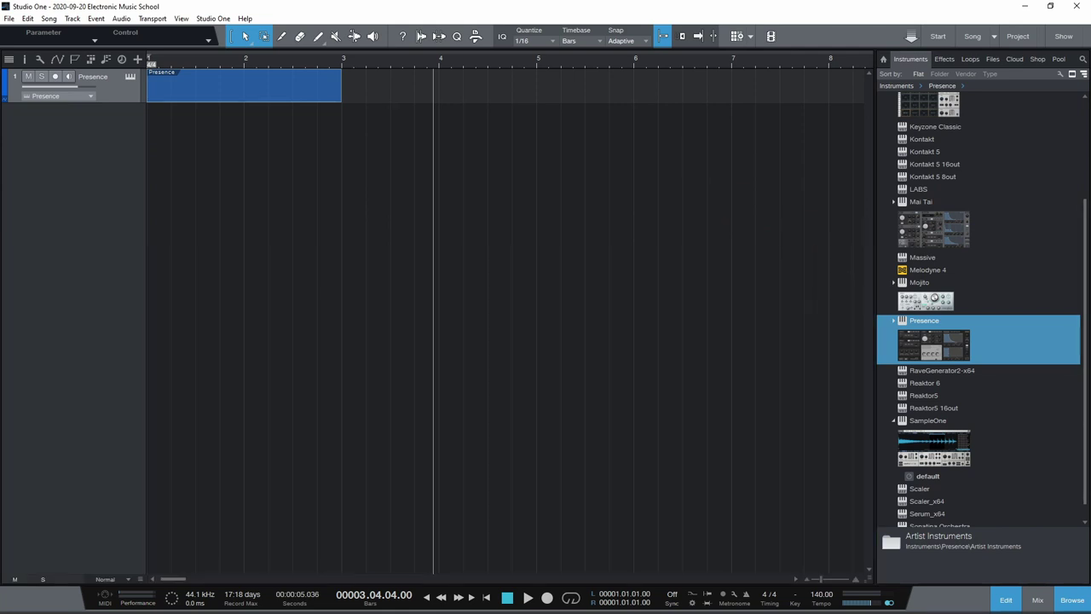
mouse_move(793, 291)
left_mouse_down()
mouse_move(471, 191)
mouse_move(446, 203)
mouse_move(647, 247)
mouse_move(703, 271)
mouse_move(496, 192)
left_mouse_up()
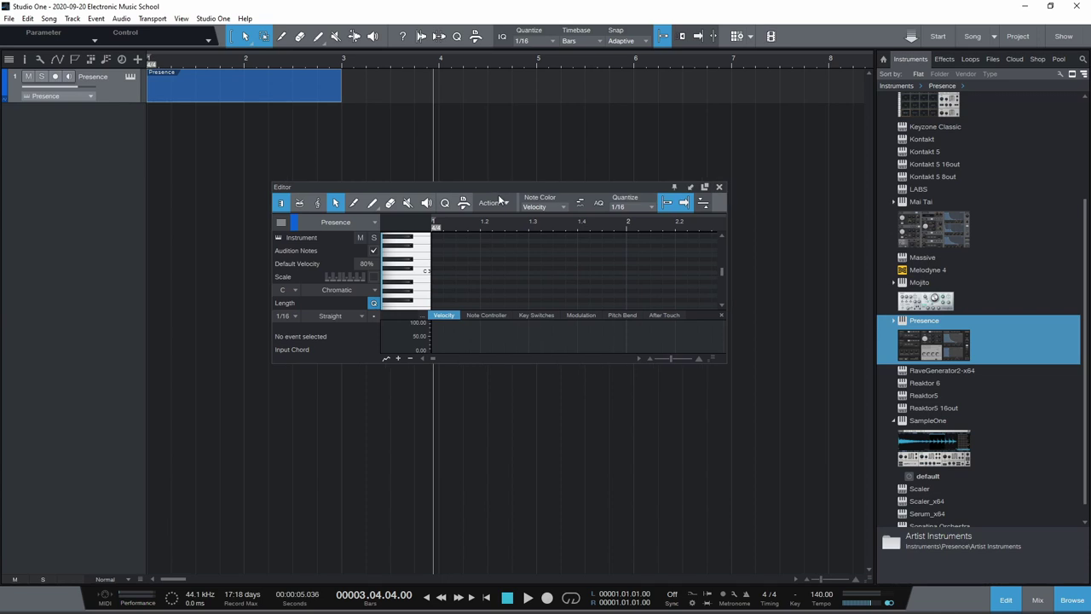
left_click(704, 188)
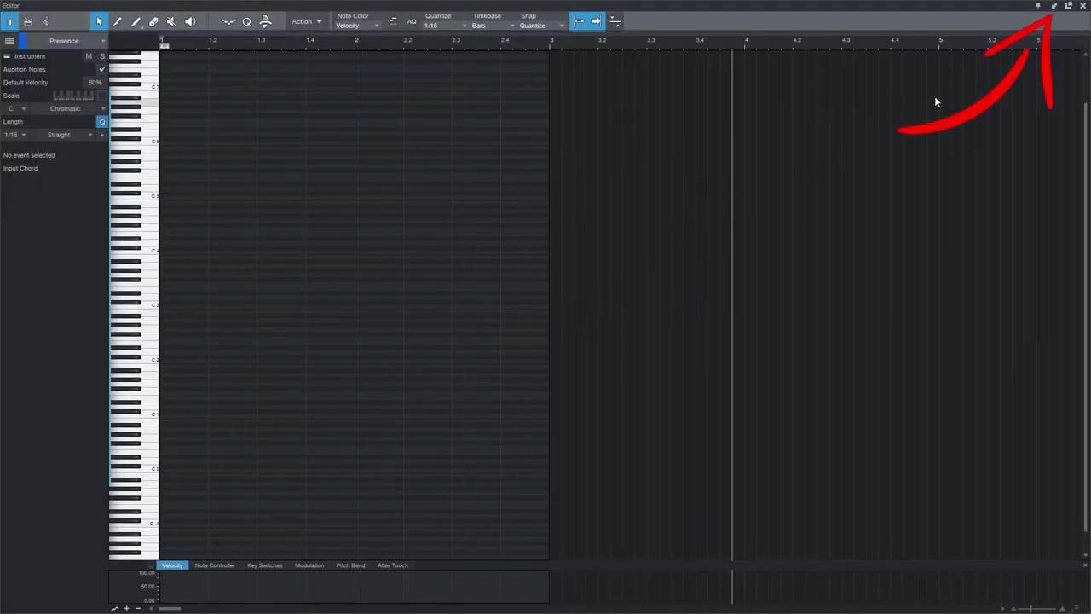
left_click(1054, 6)
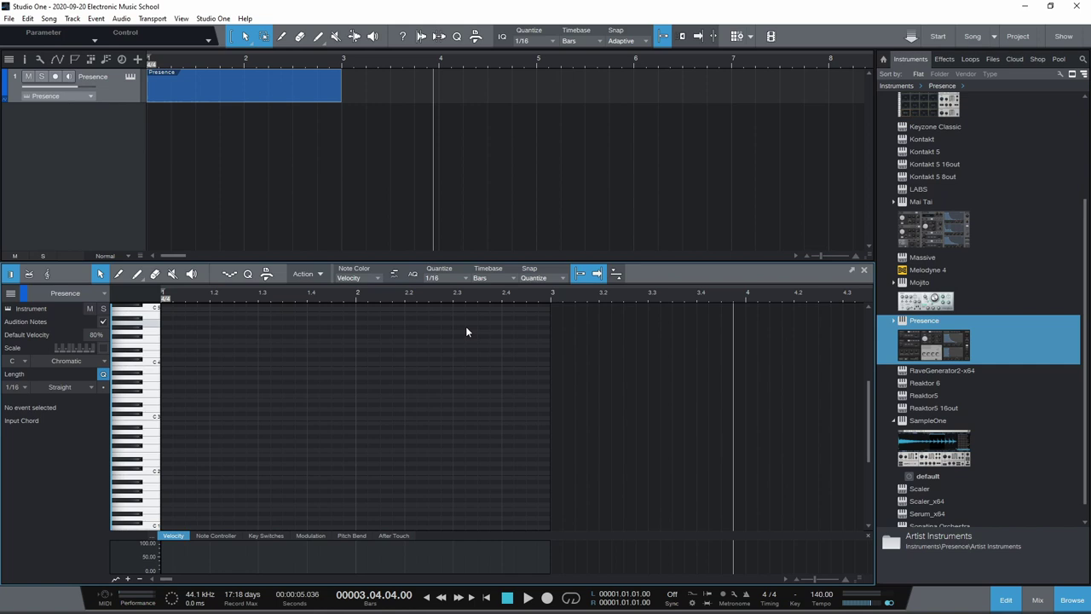
- Hide the browser (F5) and try horizontal and vertical zooming in the piano roll with W, E and Shift+W
key("F5")
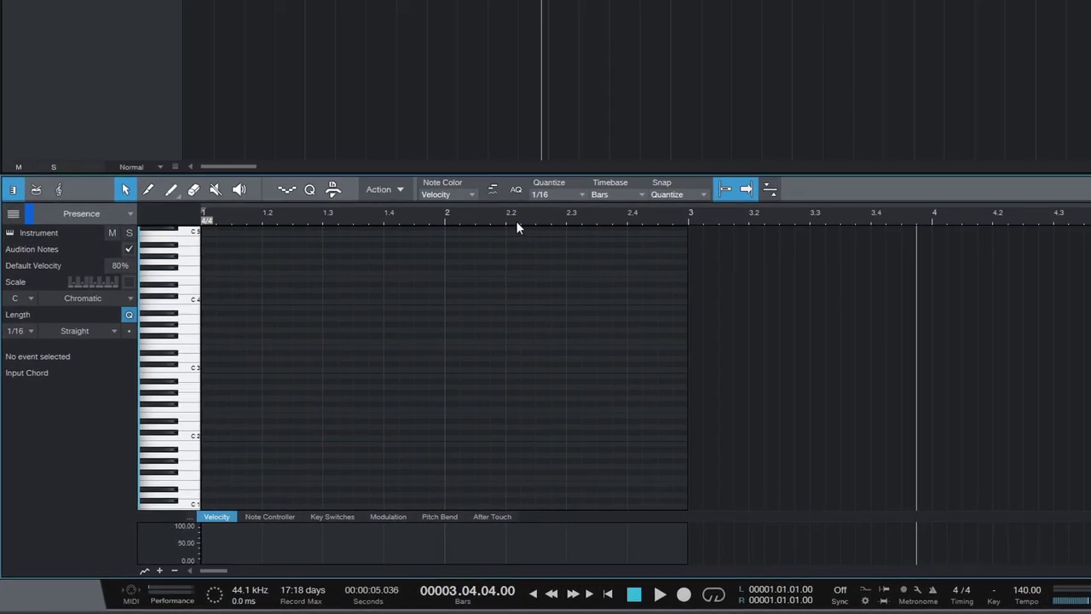
left_click_drag(516, 223, 375, 375)
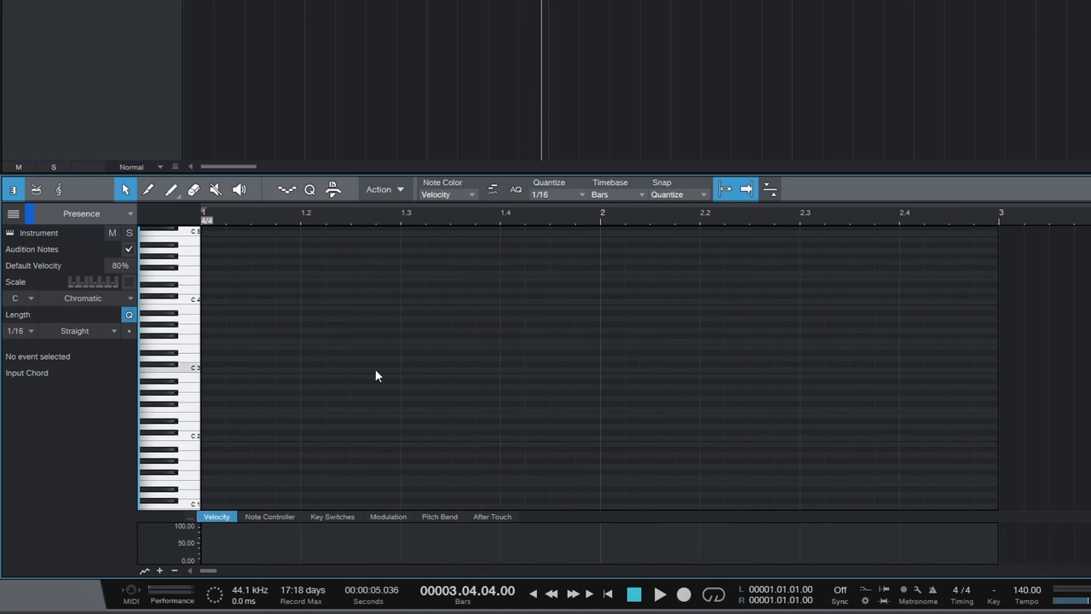
scroll(180, 384, "down", 2)
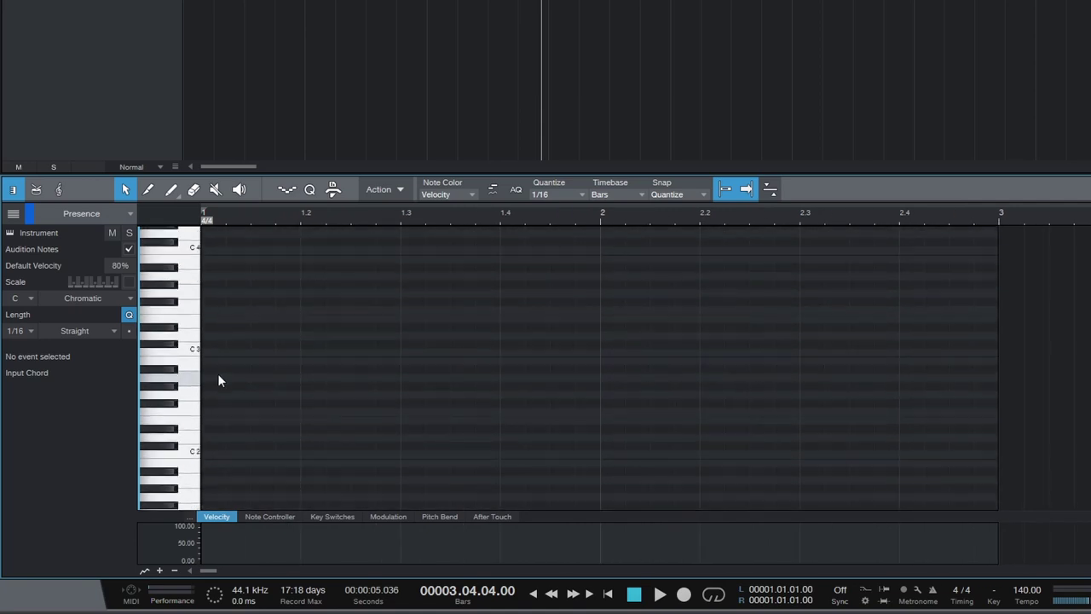
scroll(176, 338, "up", 4)
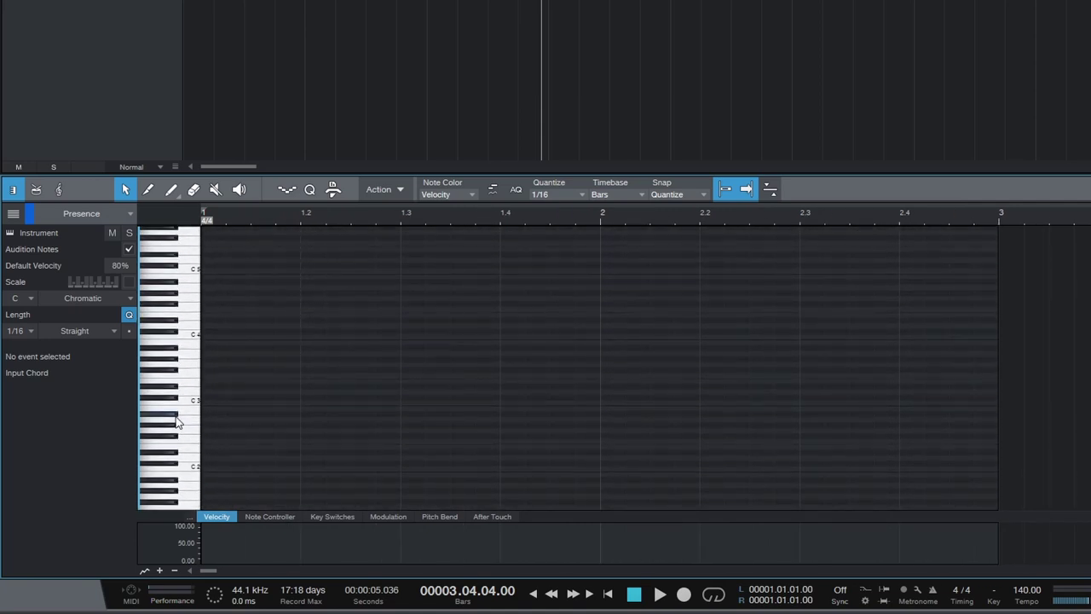
key("w")
key("e")
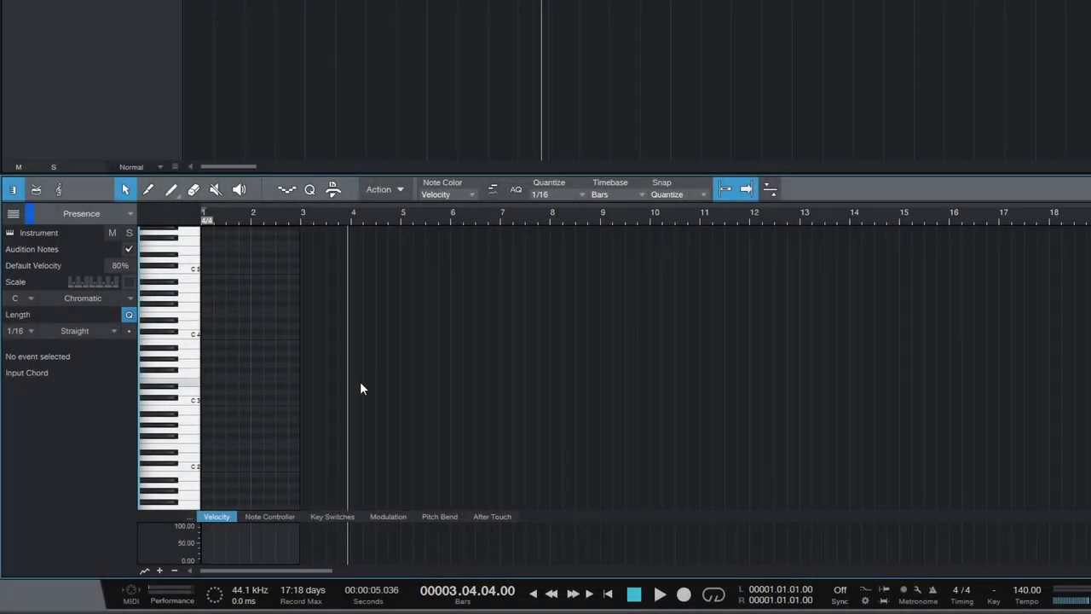
key("w")
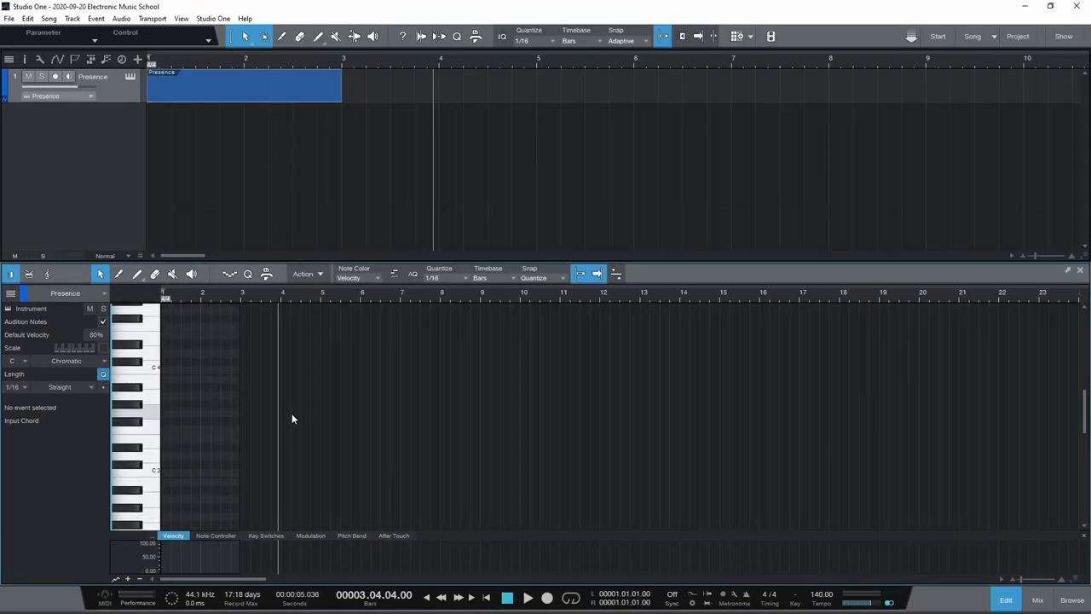
key("shift+w")
key("shift+w")
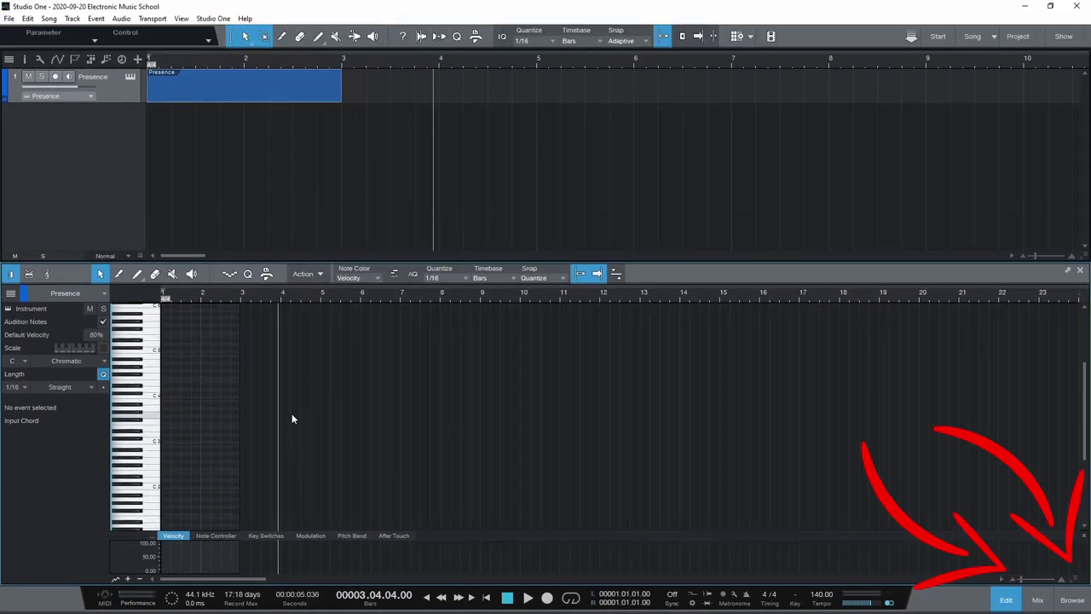
key("e")
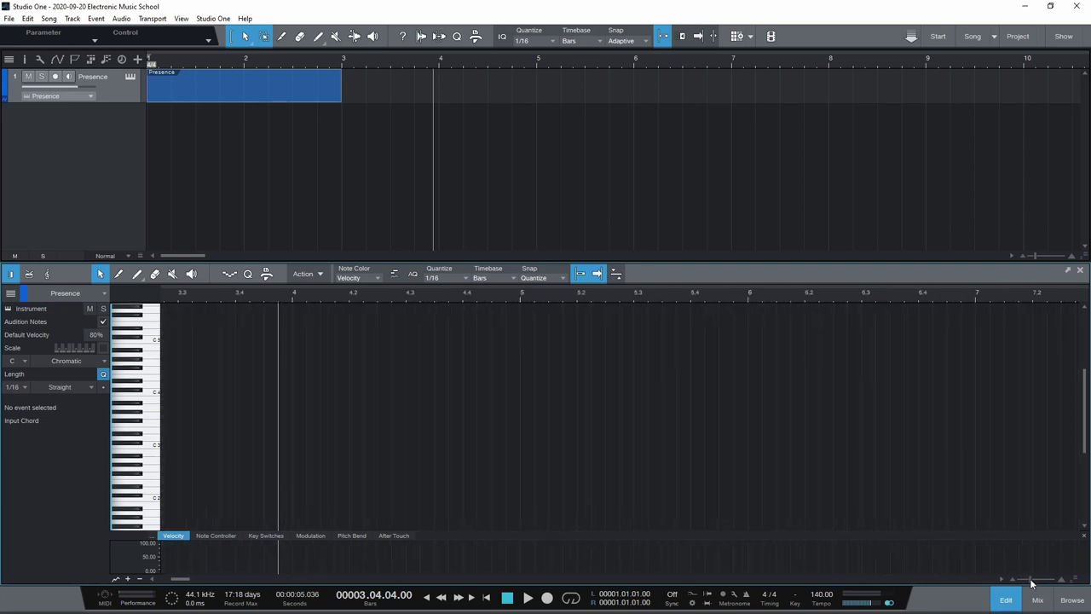
- Zoom the keyboard vertically, fit the whole part, then zoom in on bars 1 to 3
left_click_drag(1074, 582, 1075, 547)
scroll(232, 440, "down", 3)
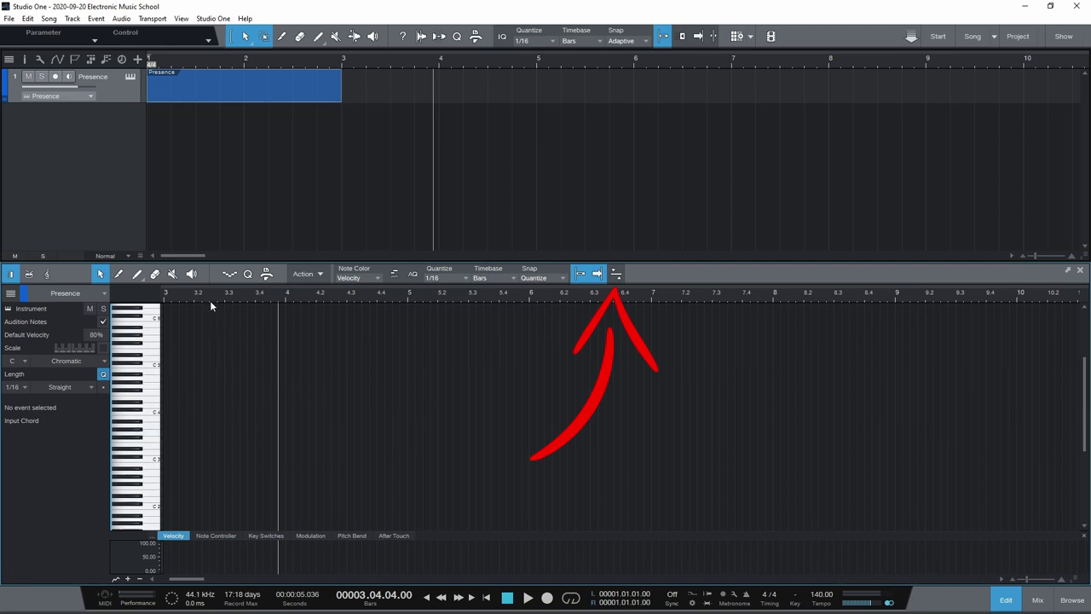
left_click(615, 275)
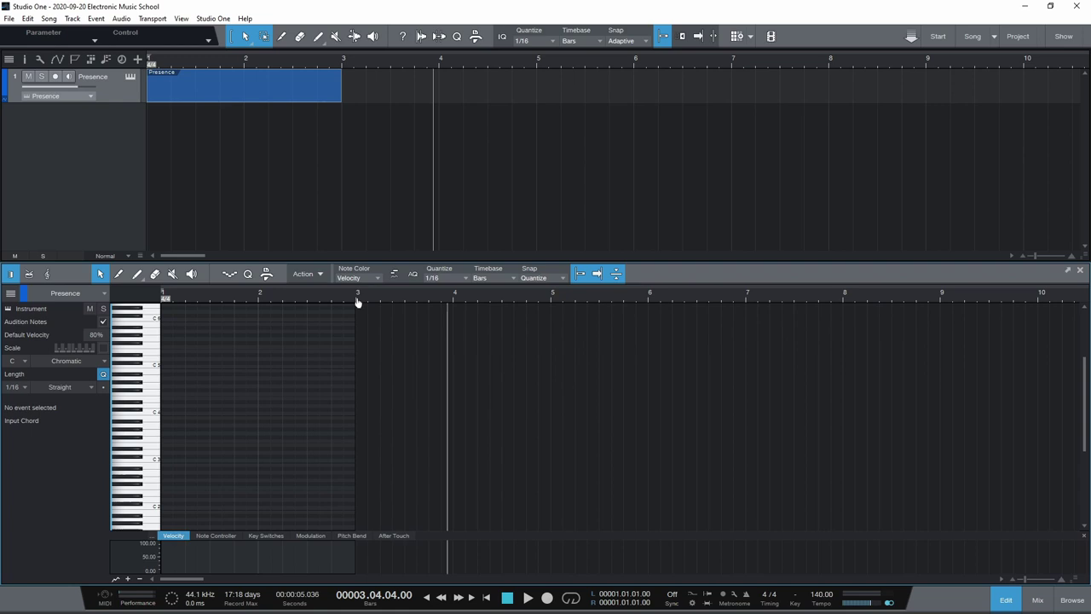
left_click_drag(355, 302, 407, 303)
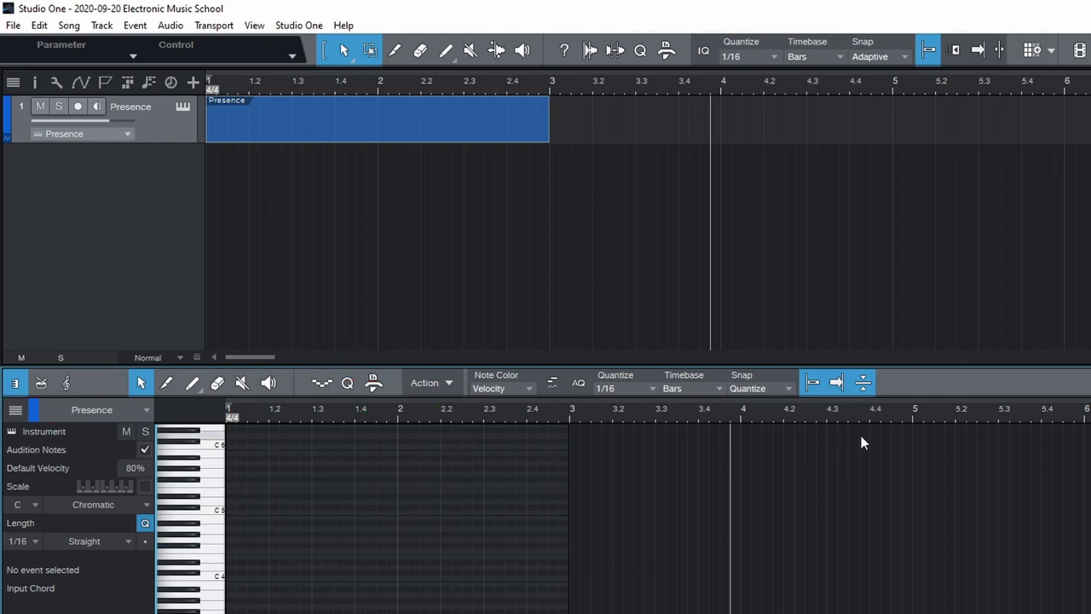
- Adjust the timeline zoom with E and W, then try the Paint tool and return to Arrow
key("e")
key("e")
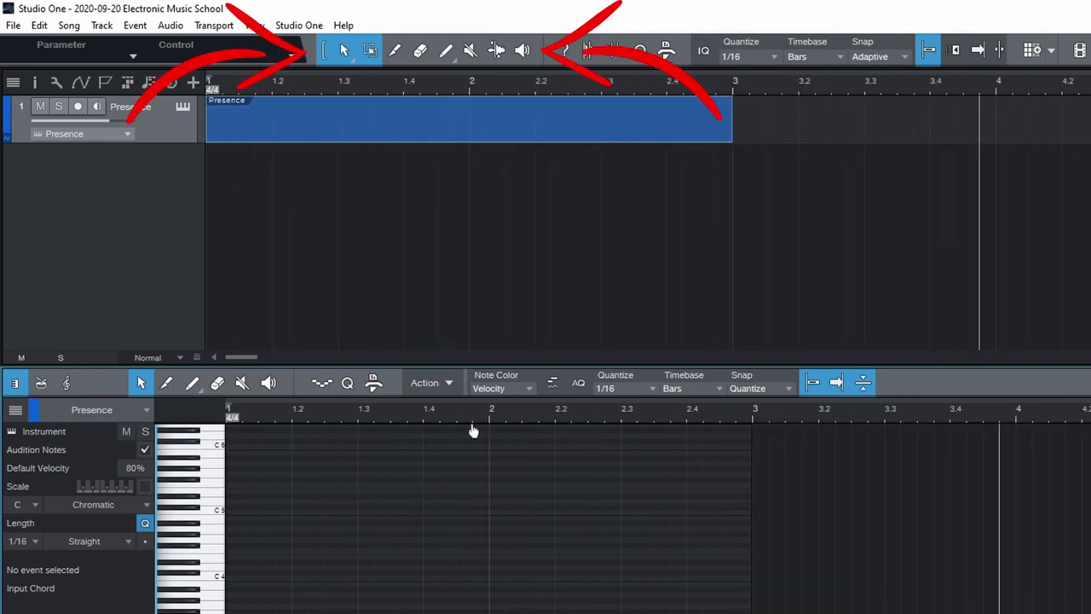
key("w")
key("e")
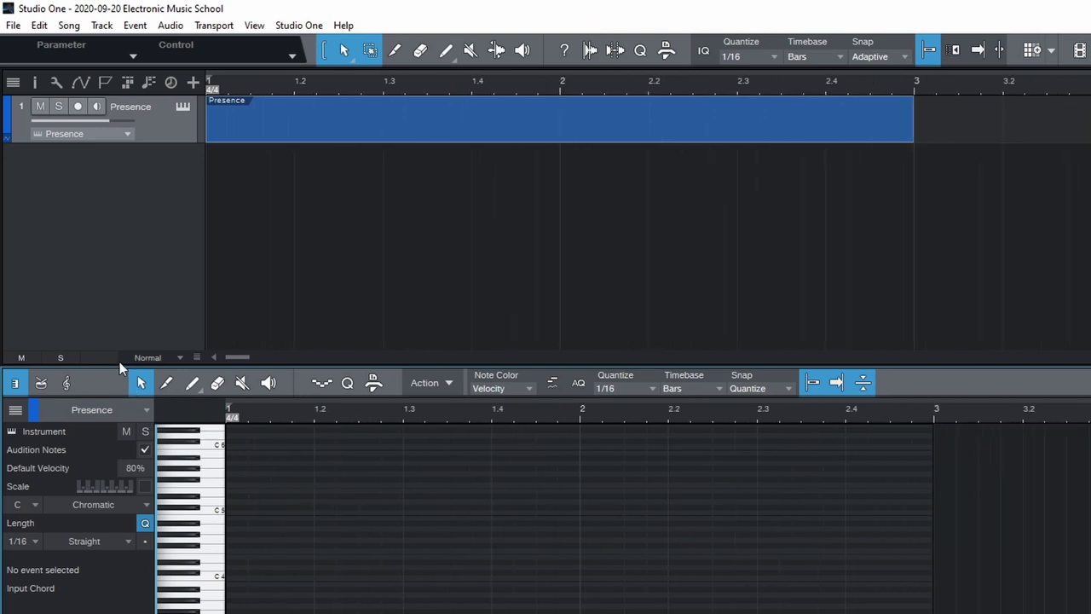
left_click(194, 388)
left_click(140, 385)
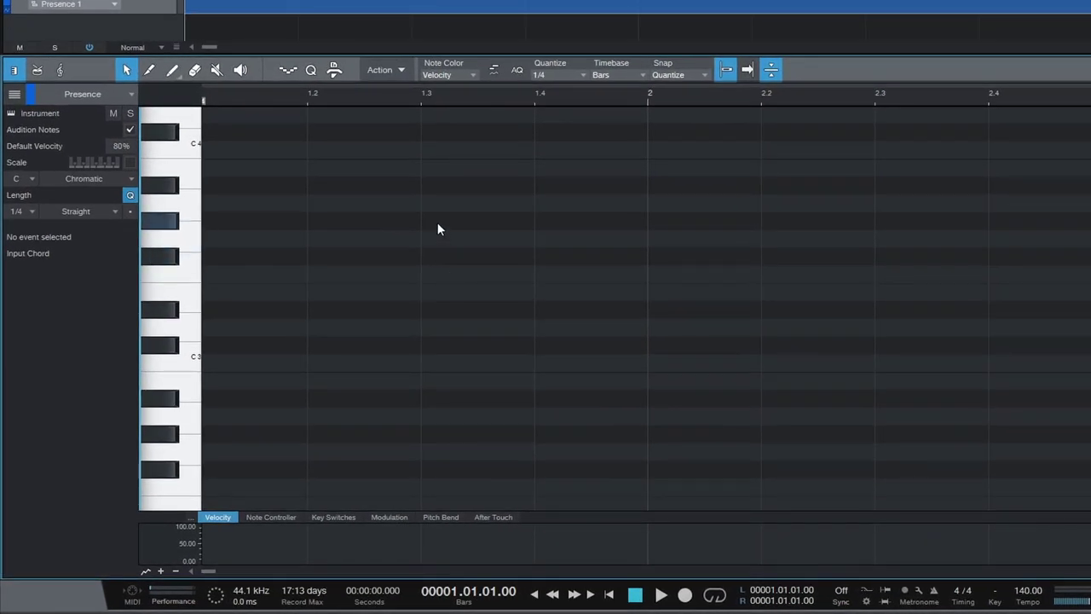
- Draw C3 notes at the start of bar 1 and at beat 1.3
left_click(254, 368)
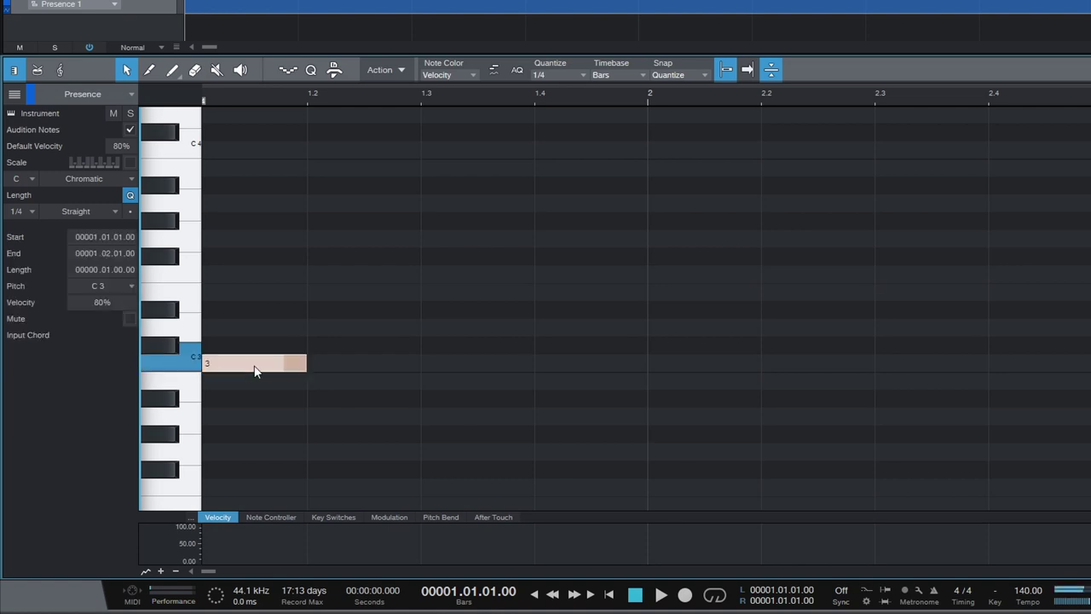
left_click(452, 362)
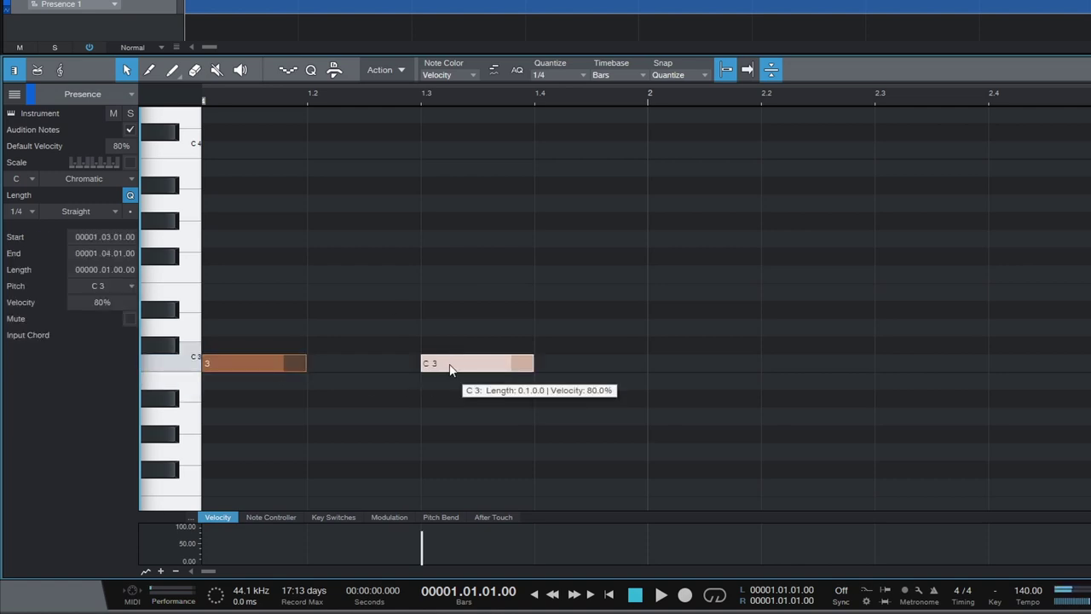
scroll(274, 104, "left", 1)
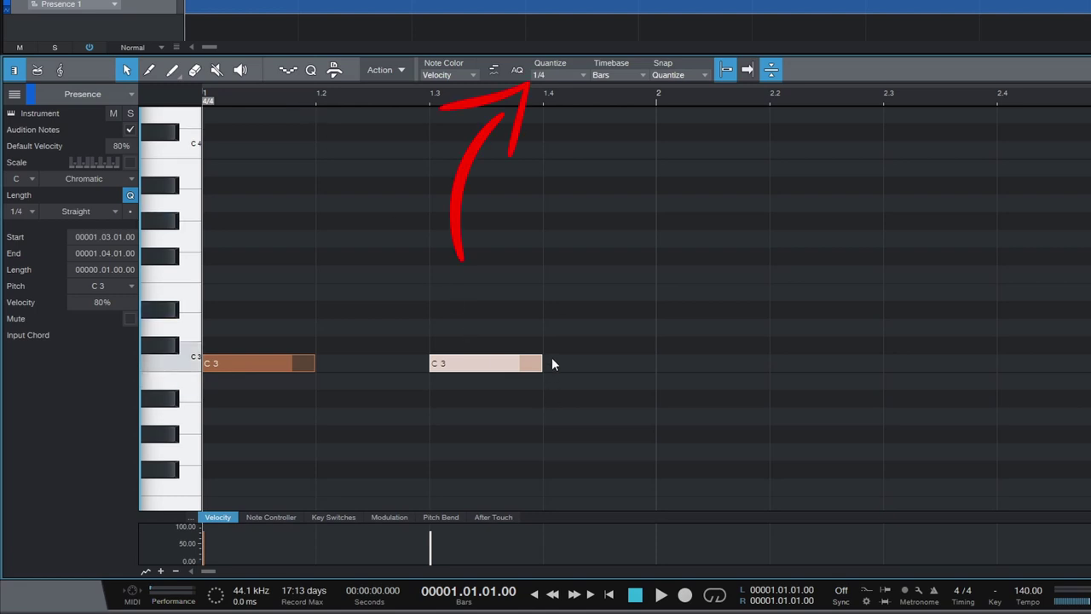
- Set the grid to 1/16, add a C3 note at bar 2, and move a note to D#3 at 1.3.2
left_click(567, 72)
left_click(690, 94)
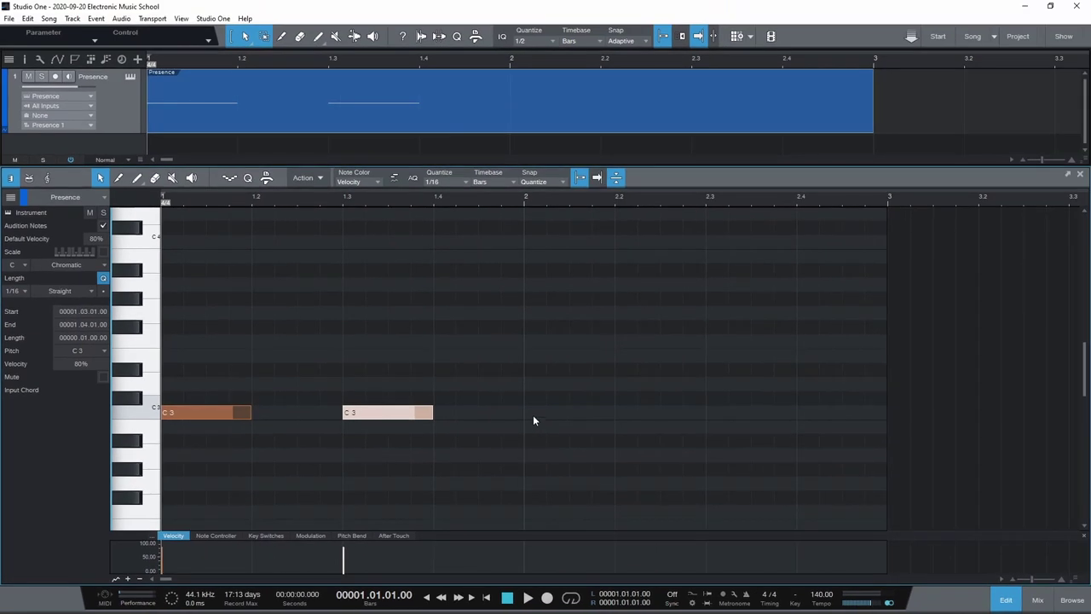
double_click(533, 415)
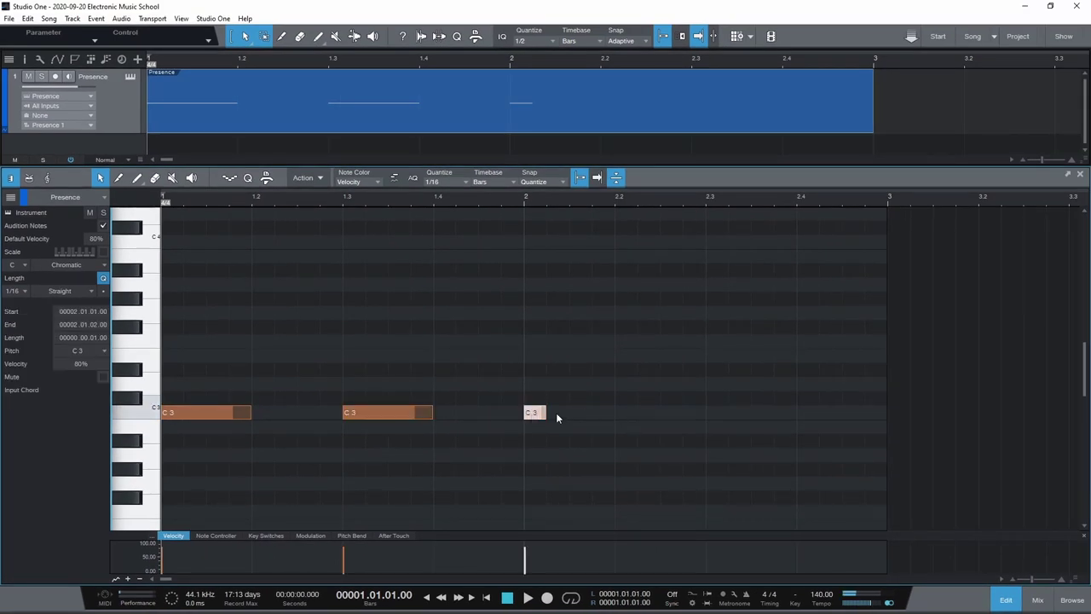
left_click(376, 415)
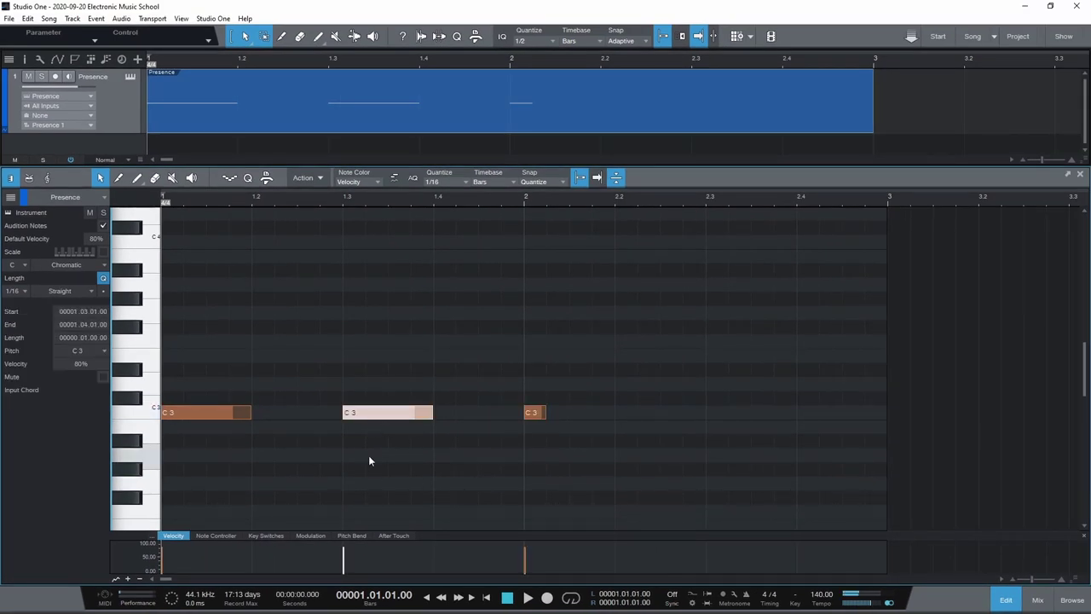
left_click_drag(209, 413, 415, 369)
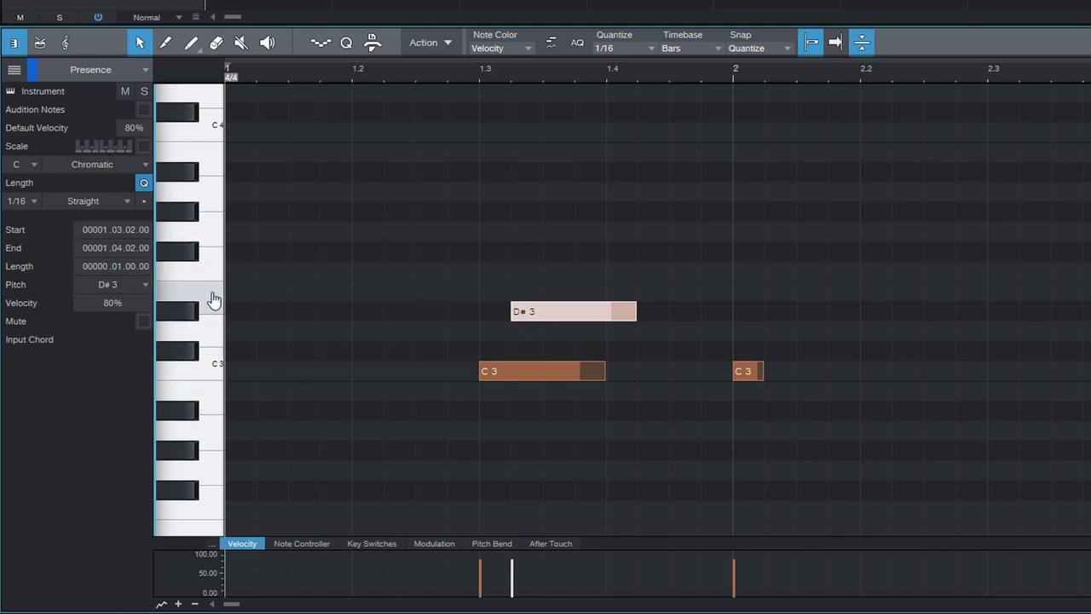
- Delete all three notes, then draw a one-beat C3 at 1.2 and a long C3 from 1.4 to 2.3
left_click_drag(391, 260, 813, 453)
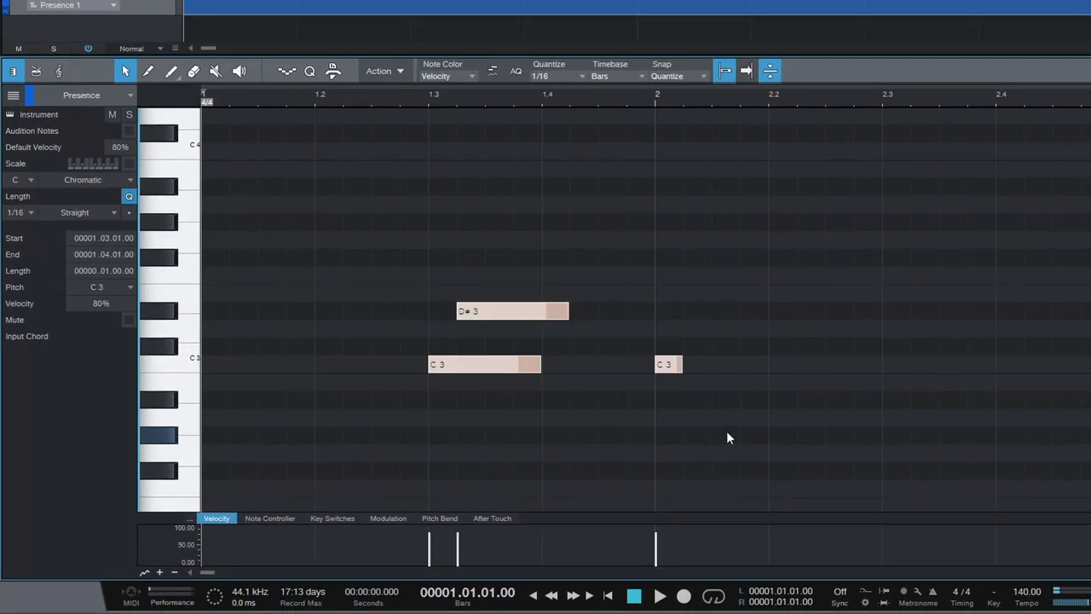
key("Delete")
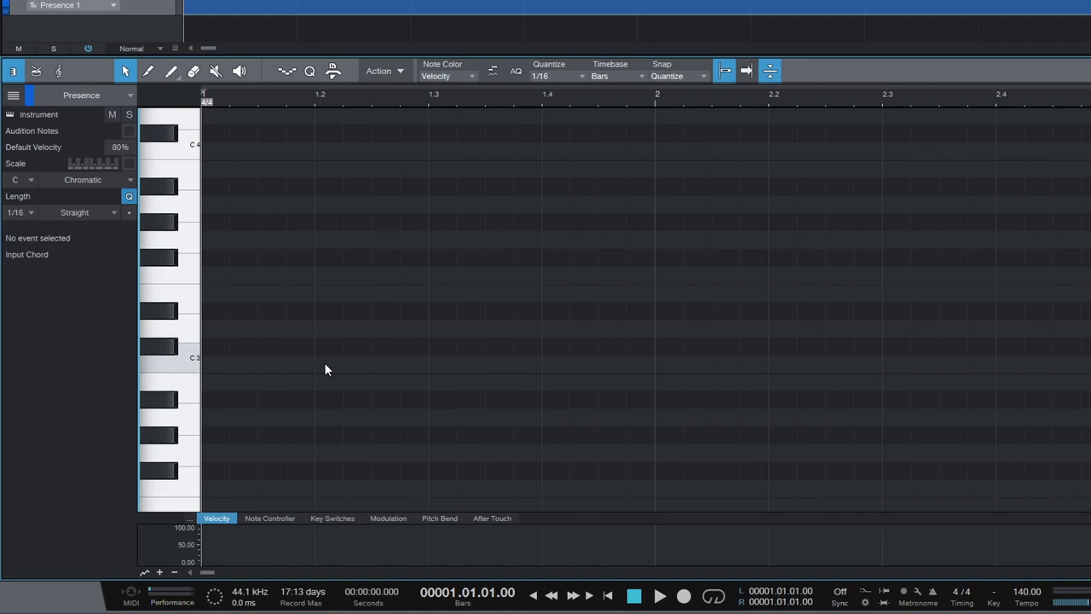
mouse_move(324, 364)
left_mouse_down()
mouse_move(670, 375)
mouse_move(660, 397)
mouse_move(657, 365)
mouse_move(656, 377)
mouse_move(506, 364)
mouse_move(435, 372)
left_mouse_up()
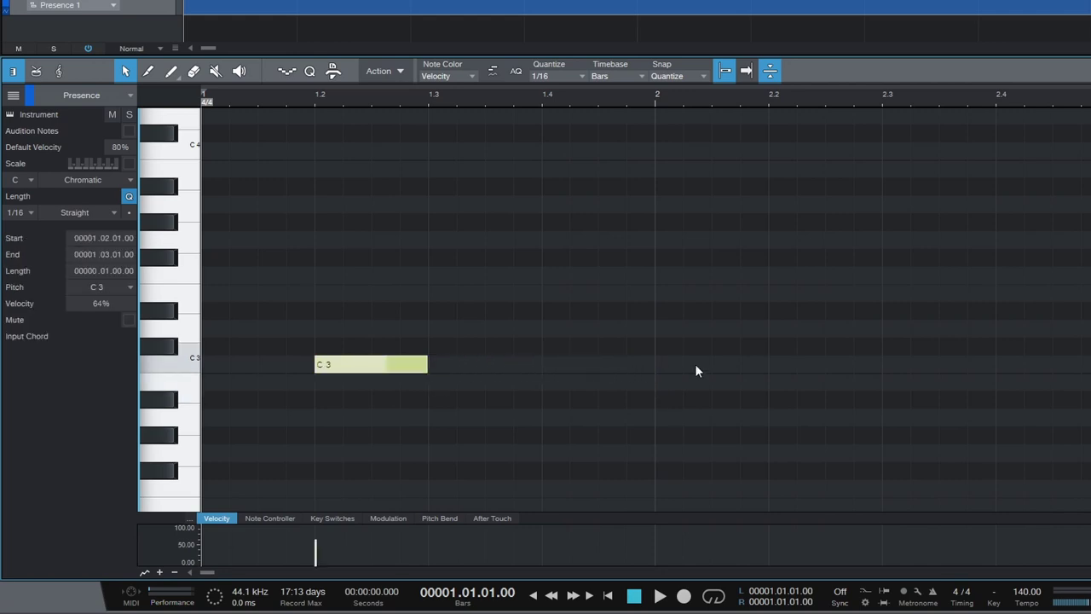
left_click(556, 363)
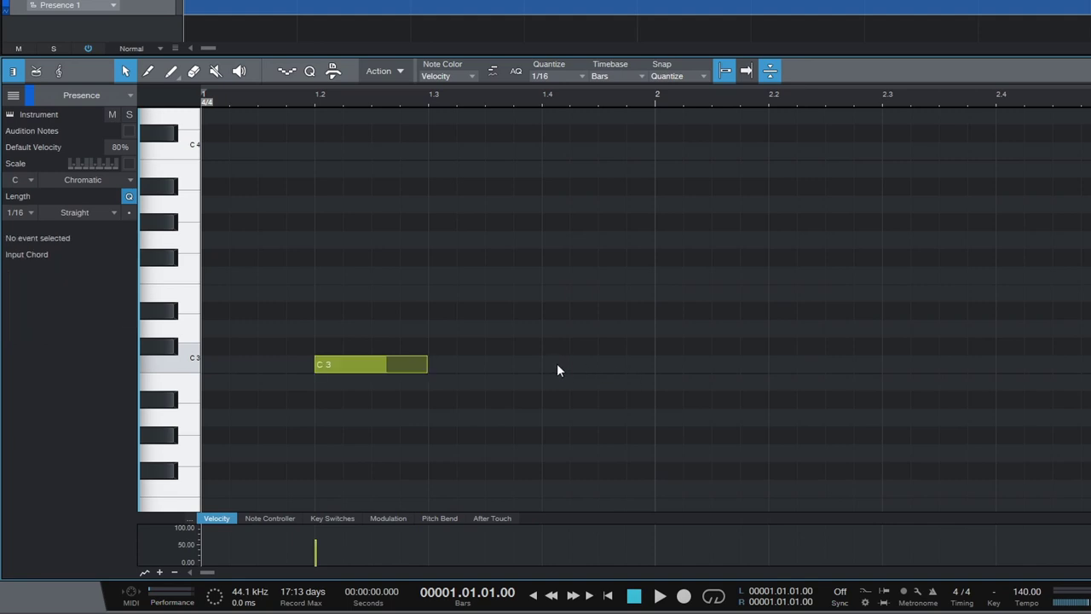
mouse_move(557, 363)
left_mouse_down()
mouse_move(951, 364)
mouse_move(889, 359)
mouse_move(887, 382)
mouse_move(886, 369)
left_mouse_up()
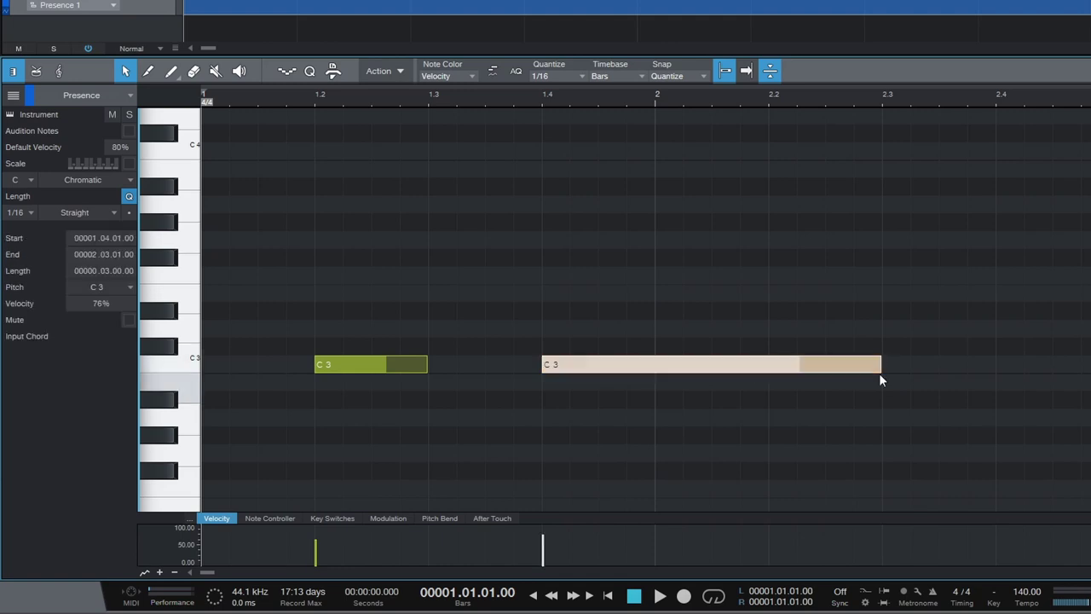
- Set the first C3 note's velocity to about 72% and return the playhead to the song start
left_click(487, 417)
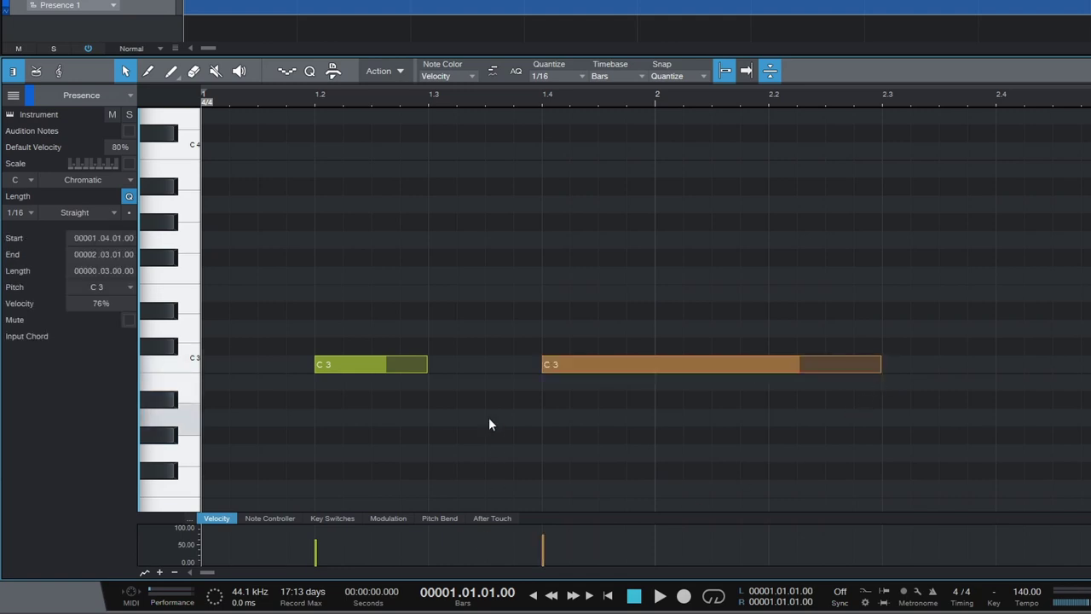
mouse_move(547, 546)
left_mouse_down()
mouse_move(546, 561)
mouse_move(547, 548)
left_mouse_up()
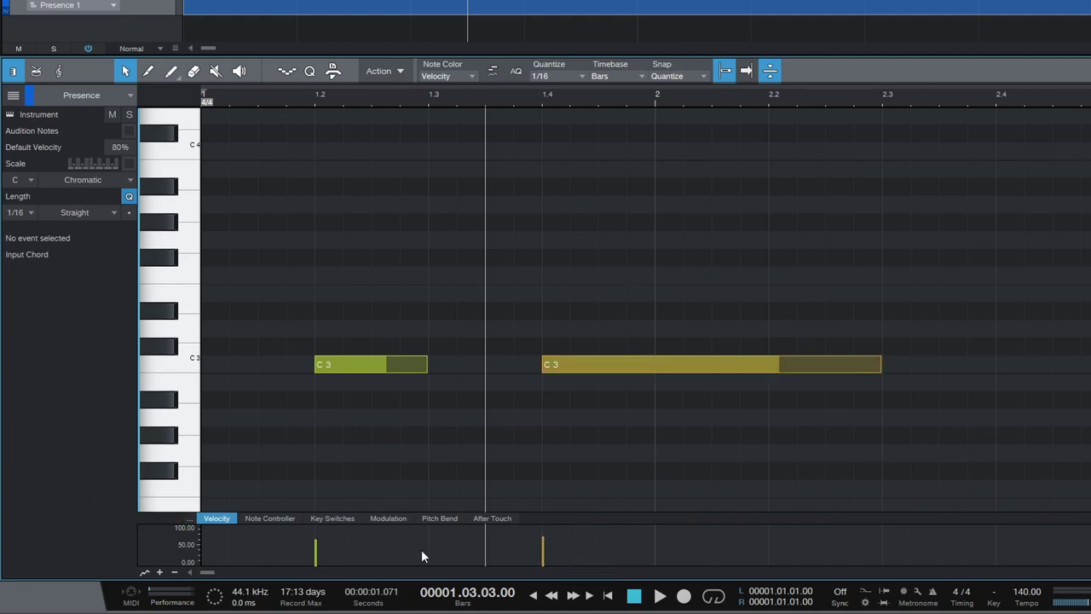
left_click_drag(315, 553, 315, 549)
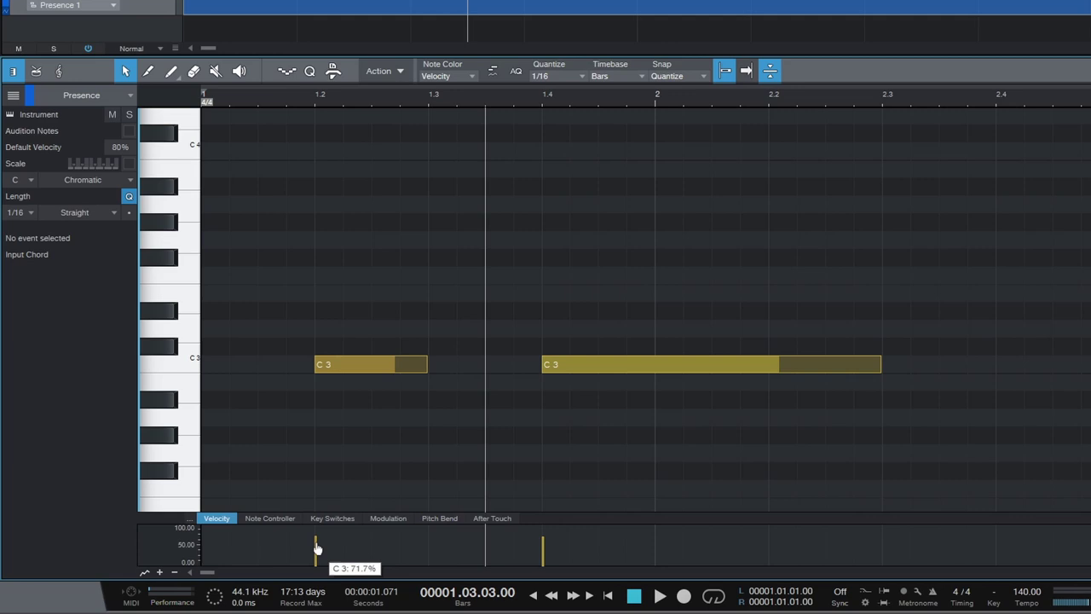
key("Home")
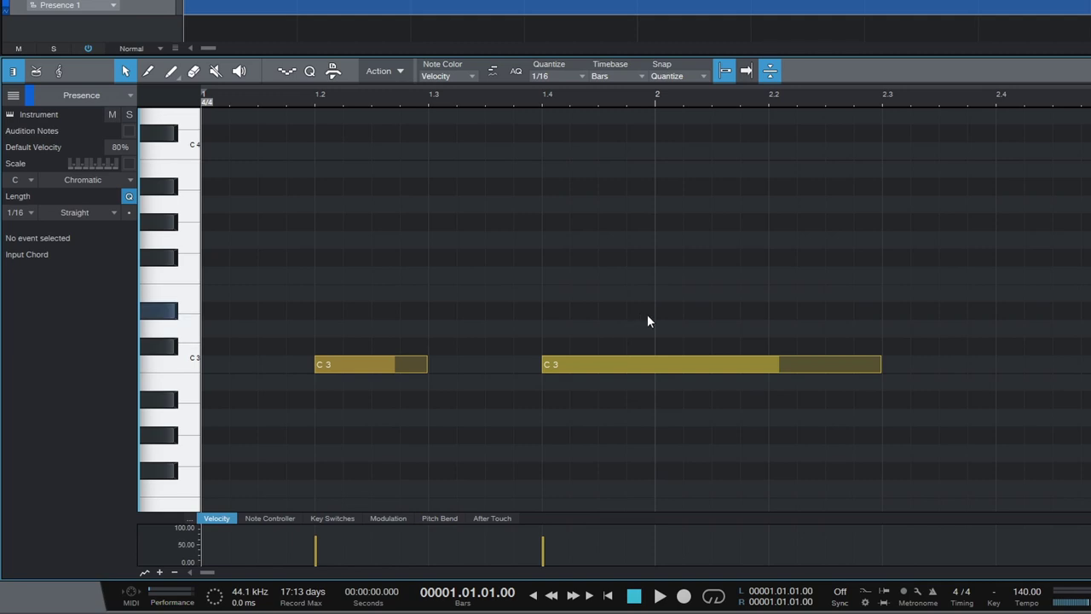
- Delete both C3 notes, draw a row of sixteenth notes along C3, and select the last eight
left_click_drag(647, 314, 293, 416)
key("Delete")
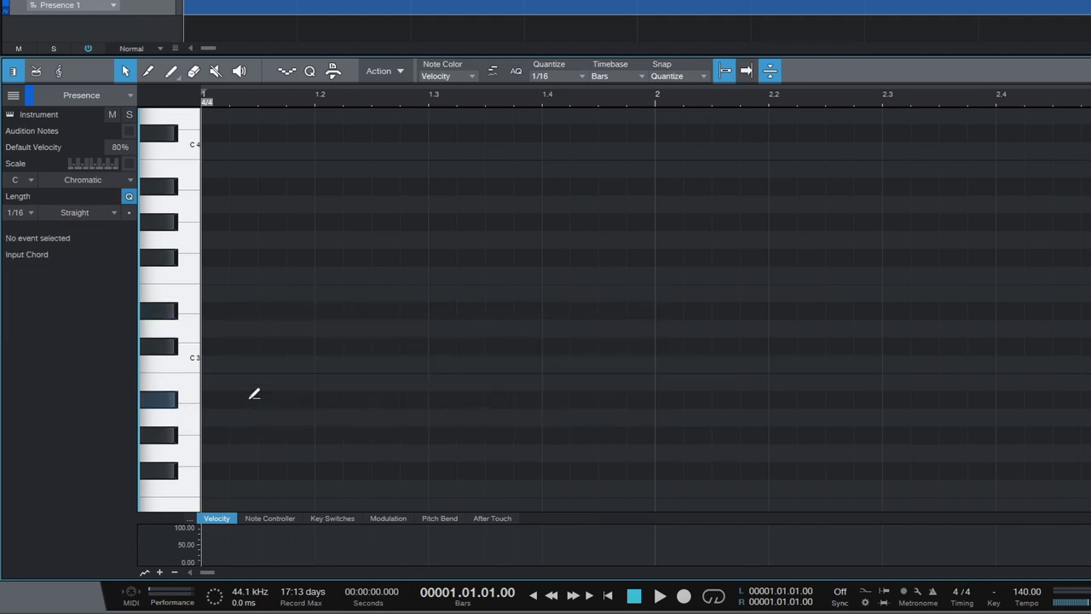
mouse_move(213, 358)
left_mouse_down()
mouse_move(684, 362)
mouse_move(687, 264)
mouse_move(653, 346)
mouse_move(558, 276)
mouse_move(575, 161)
mouse_move(662, 358)
left_mouse_up()
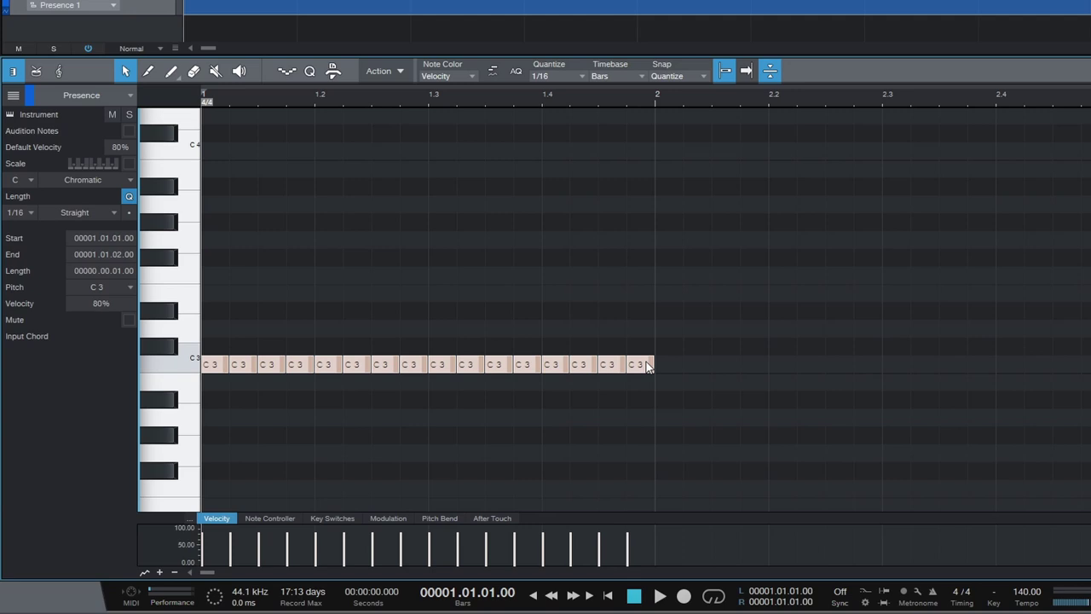
left_click(648, 365)
left_click(520, 365)
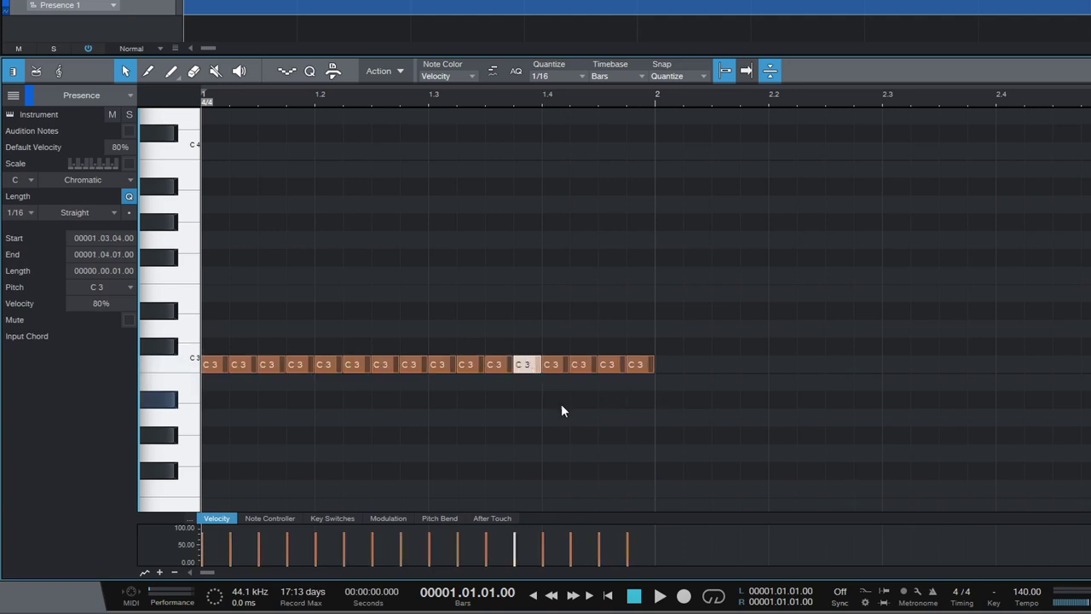
left_click_drag(712, 303, 424, 404)
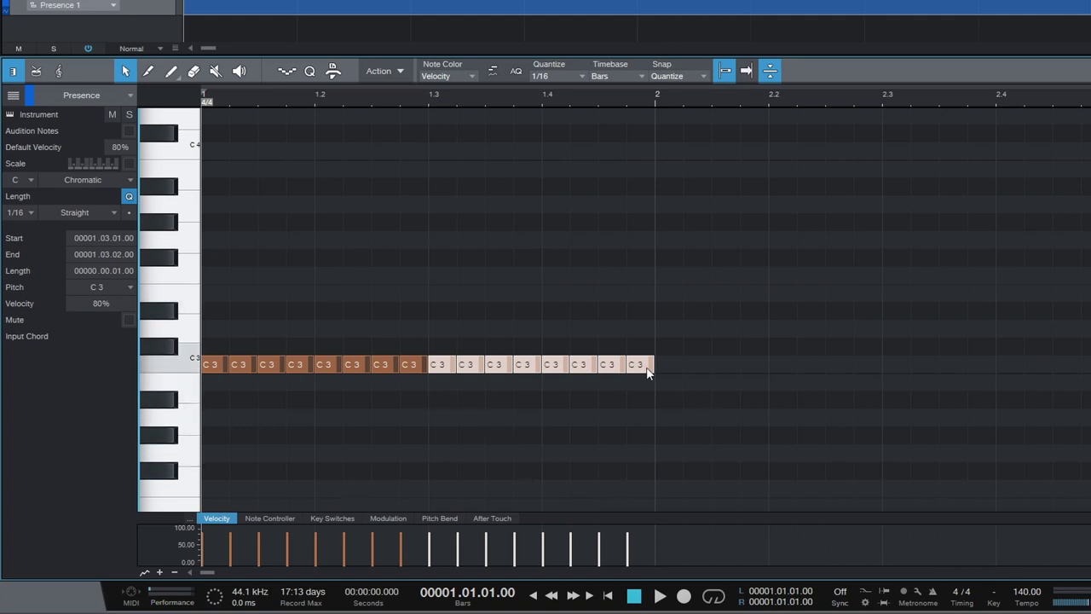
- Move the last note up to E3 at bar 2, stretch it to about 2.3, then delete it
left_click_drag(640, 372, 767, 296)
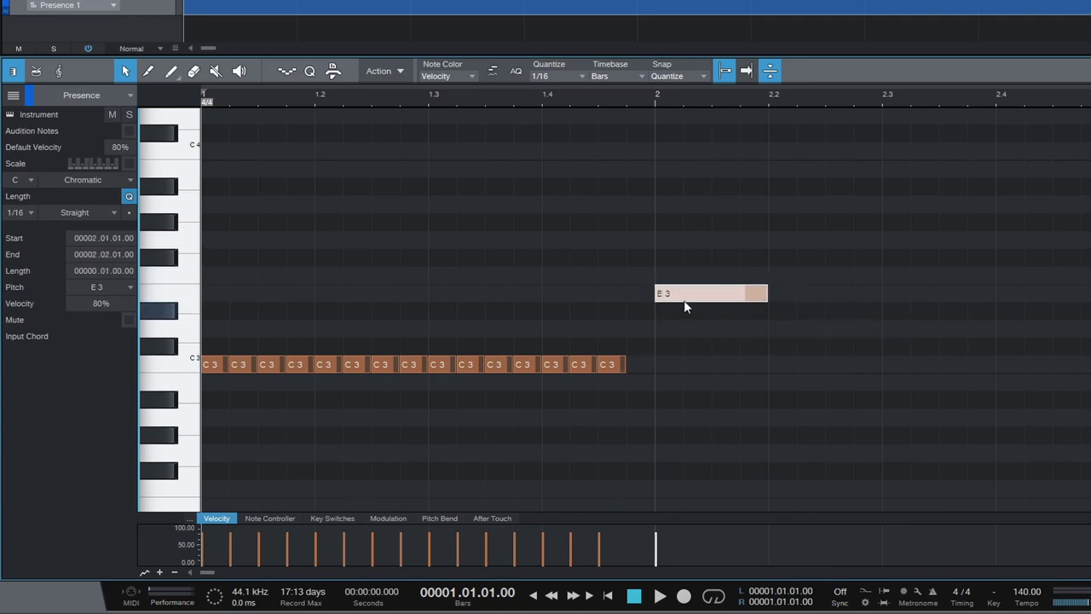
left_click_drag(651, 297, 716, 305)
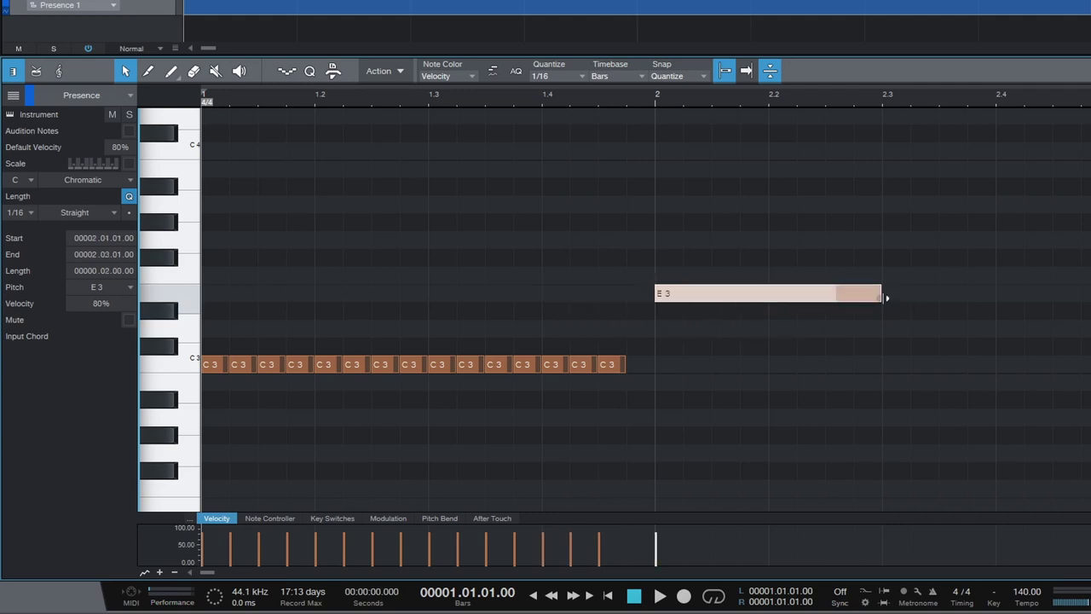
left_click_drag(884, 296, 895, 300)
double_click(742, 295)
- Delete the short C3 notes from the row, leaving only the half-bar C3 note at bar 1
double_click(555, 362)
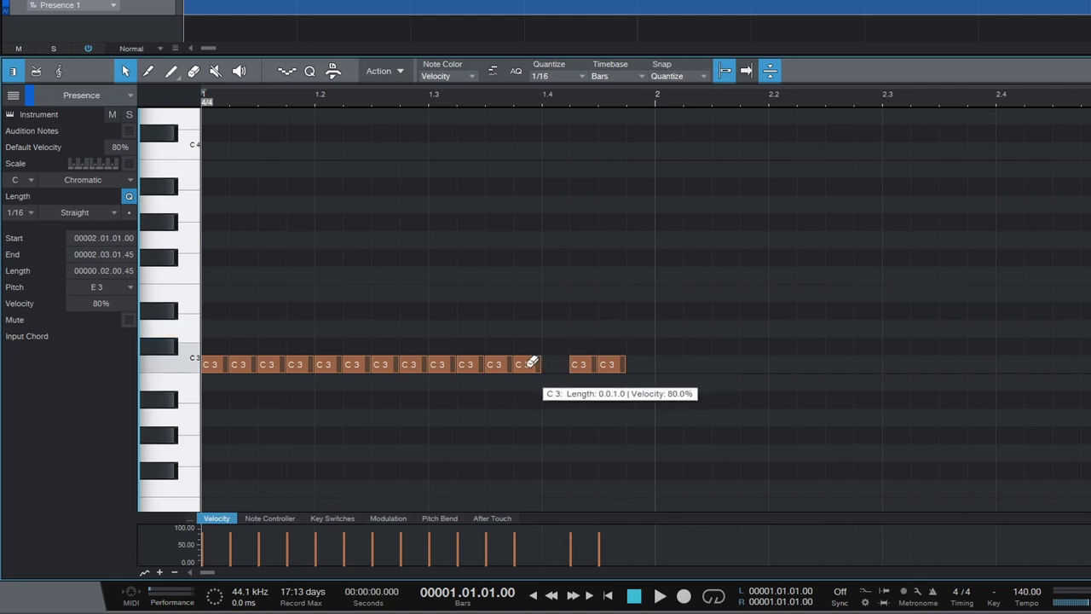
double_click(499, 362)
double_click(406, 361)
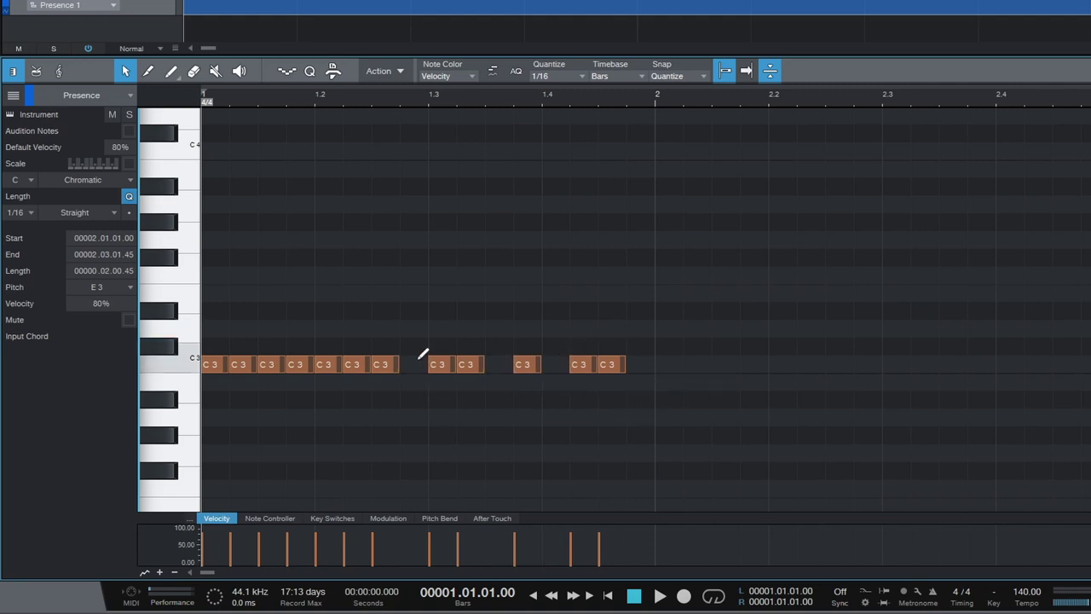
left_click_drag(716, 308, 151, 419)
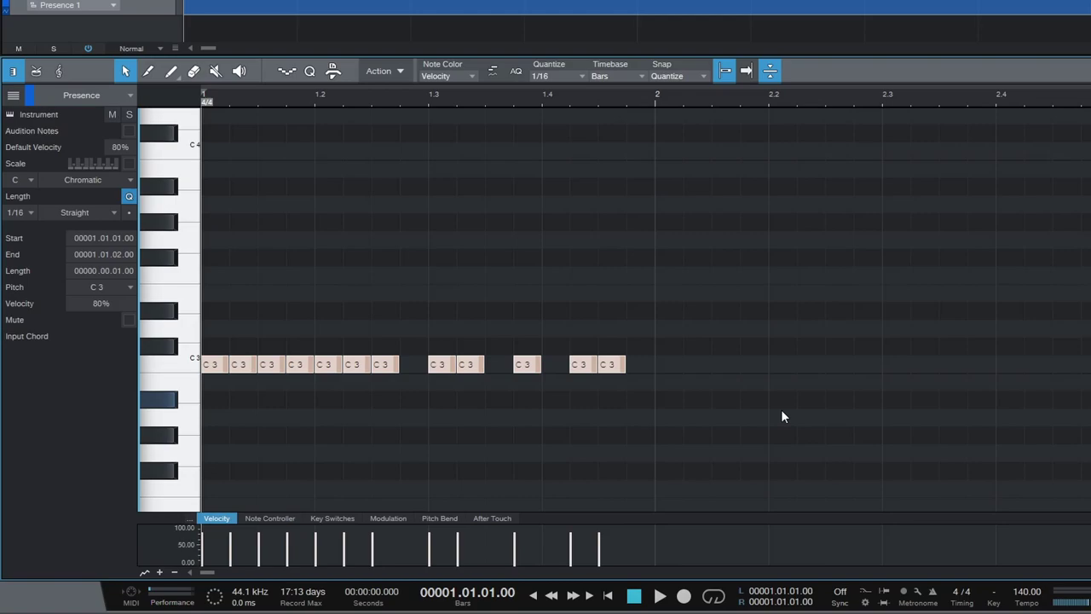
key("Delete")
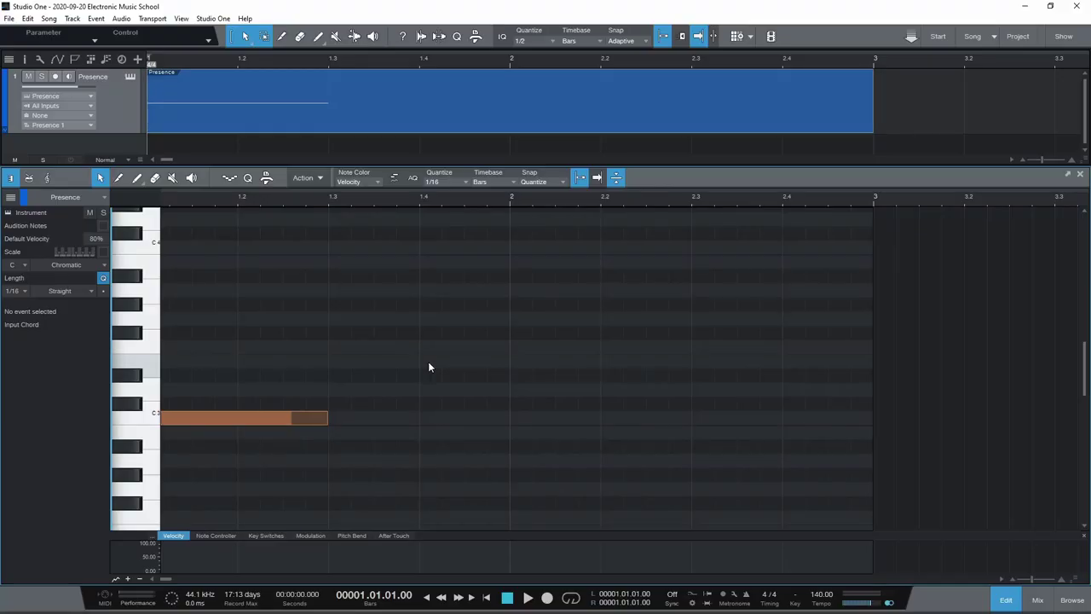
- Try pasting and drag-copying the C3 note, then duplicate it with D to start at 1.3
left_click(281, 416)
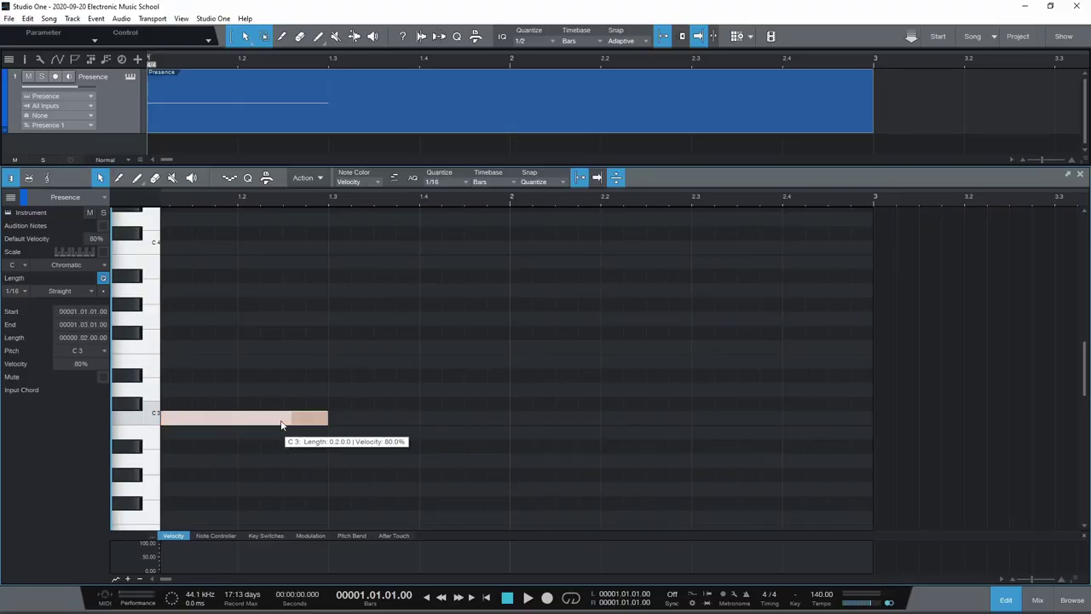
left_click(510, 199)
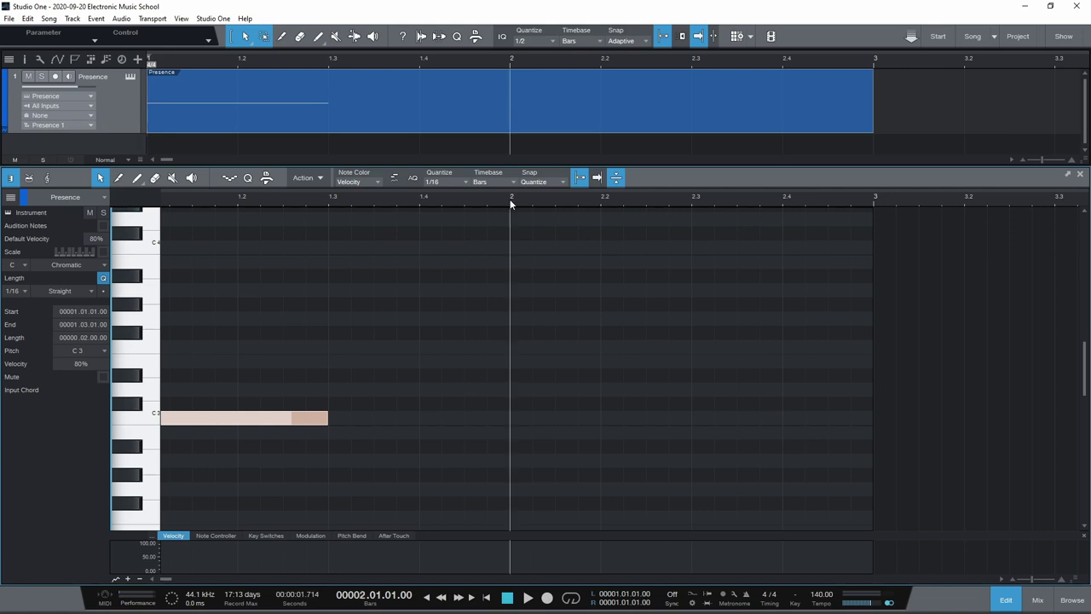
key("ctrl+v")
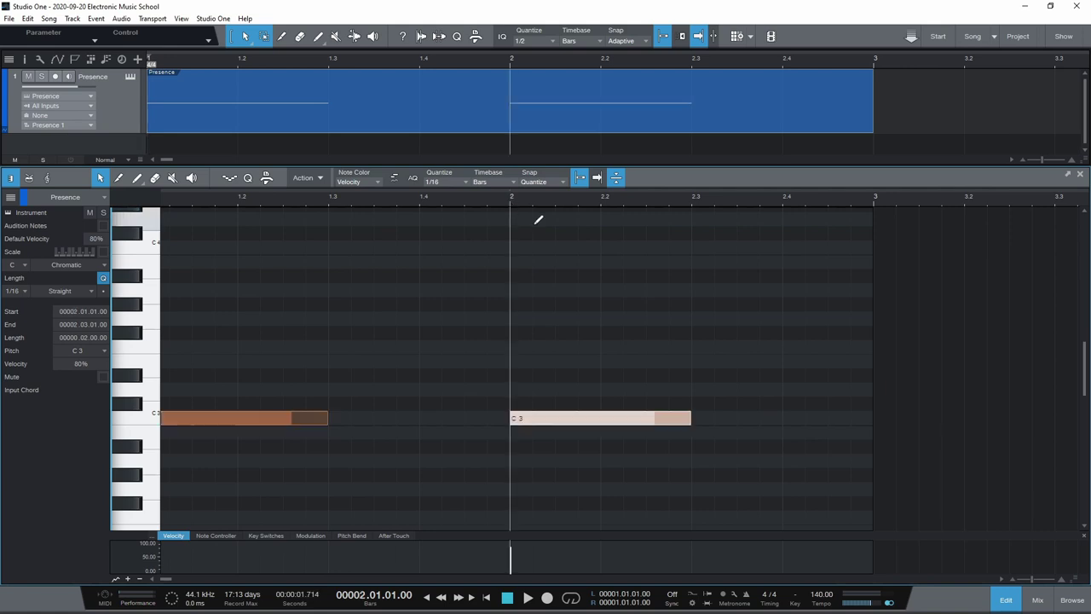
left_click(300, 420)
left_click_drag(298, 418, 481, 376)
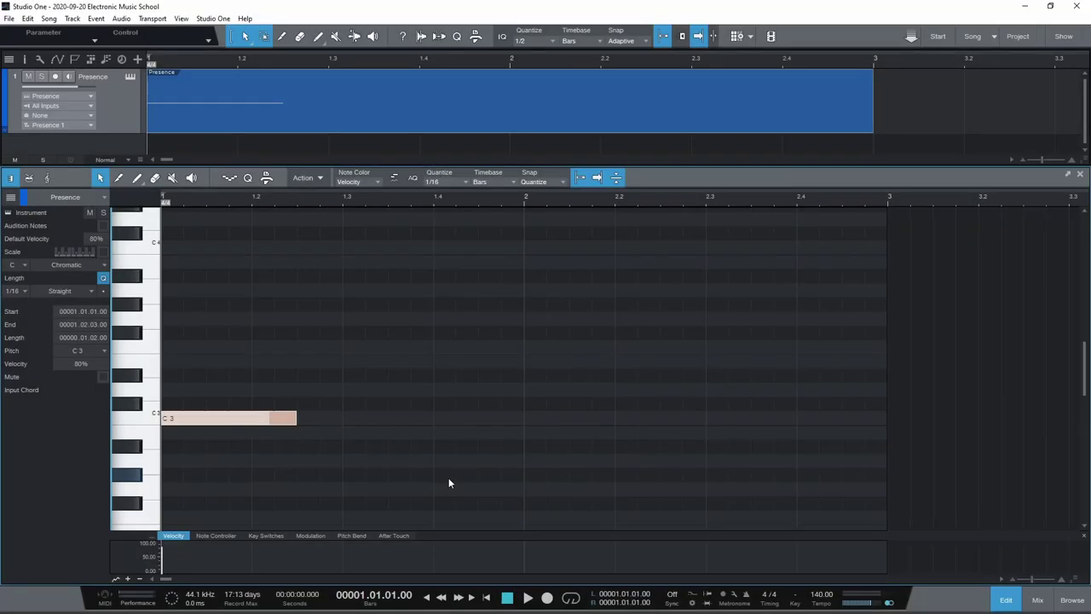
key("d")
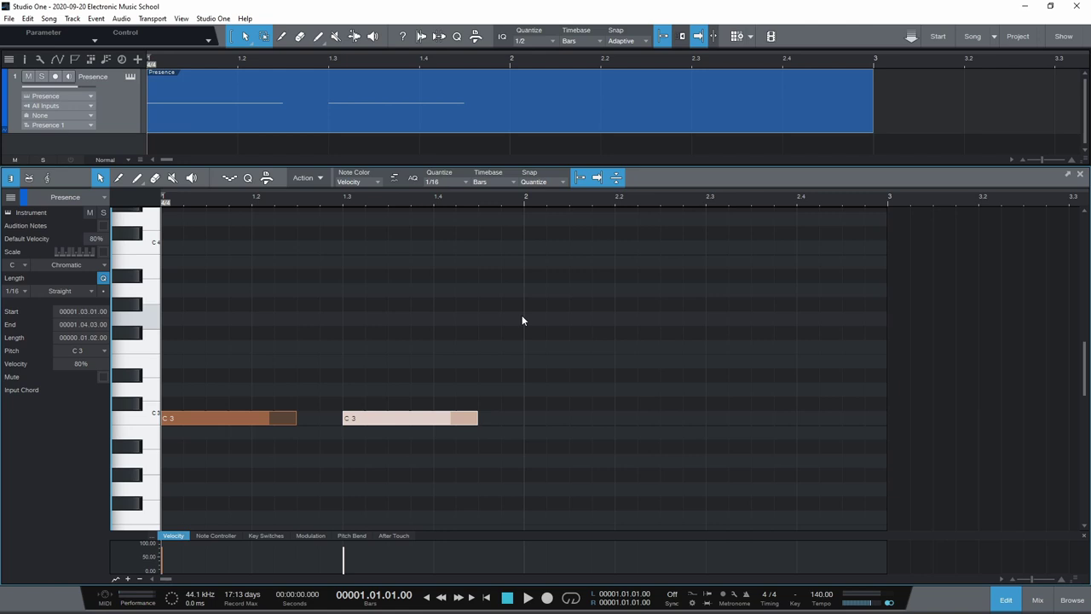
- Turn off Snap, duplicate the C3 note twice more with D, and select all four C3 notes
left_click(580, 181)
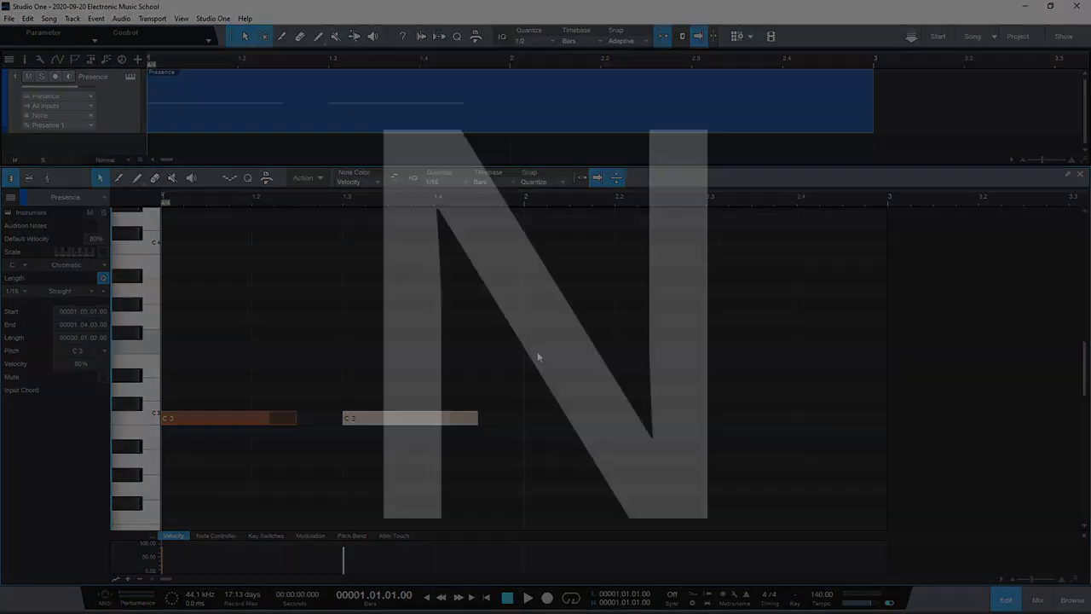
key("d")
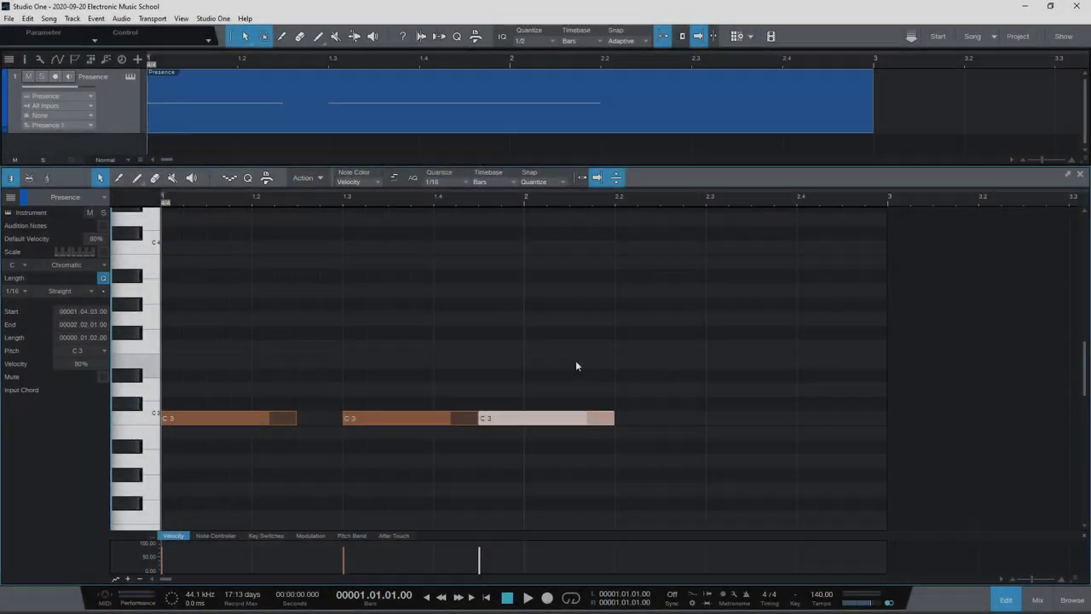
key("d")
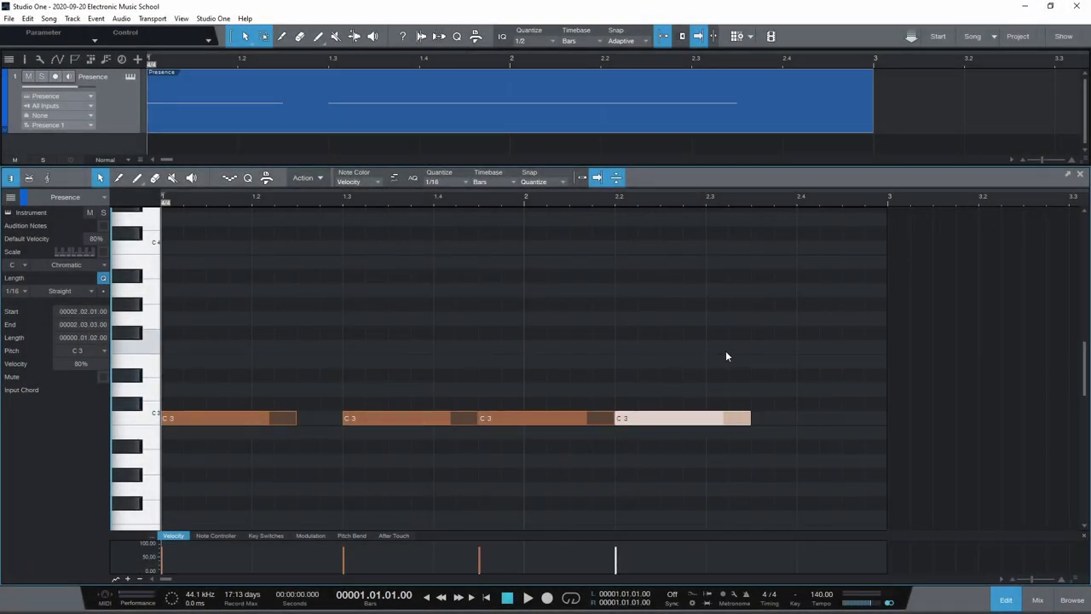
left_click_drag(726, 341, 652, 436)
left_click_drag(687, 372, 229, 458)
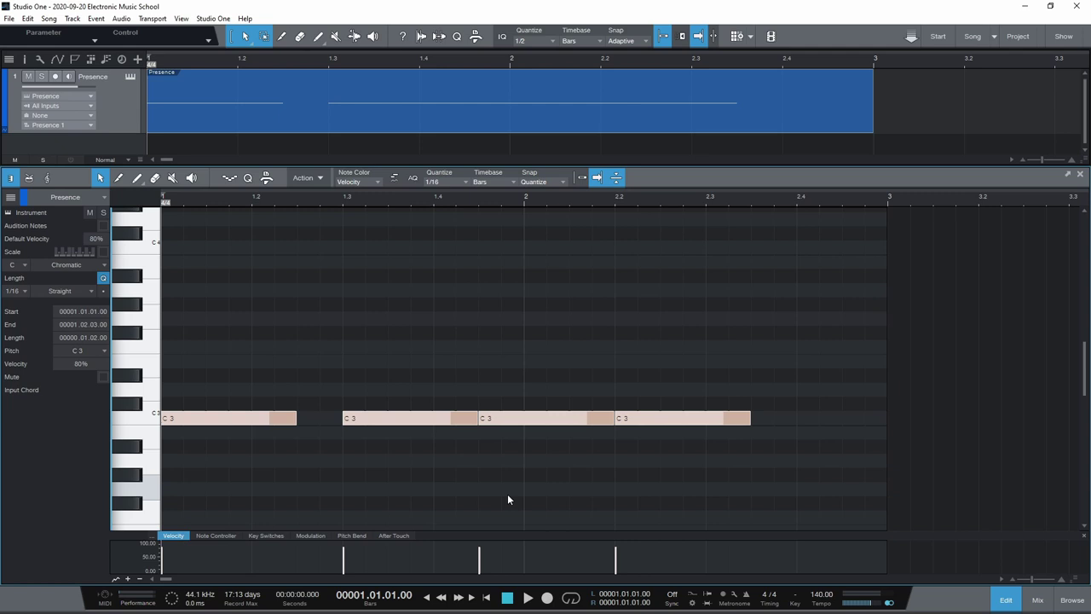
- Transpose the selected notes by semitones and an octave, stepping between neighbouring notes
key("Up")
key("Up")
key("Down")
key("Down")
key("shift+Up")
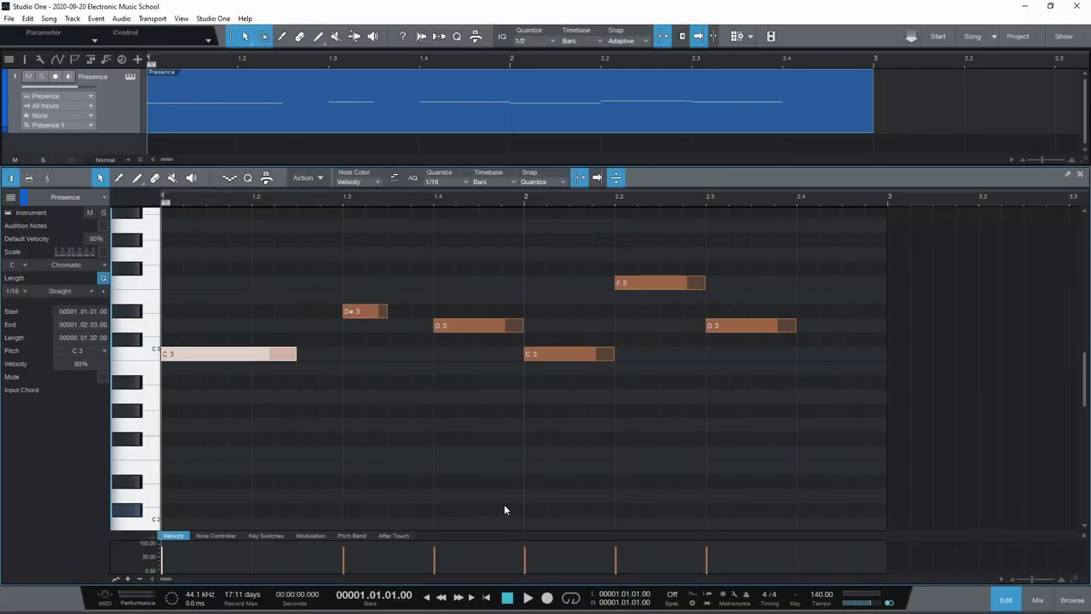
key("Right")
key("Right")
key("Right")
key("Right")
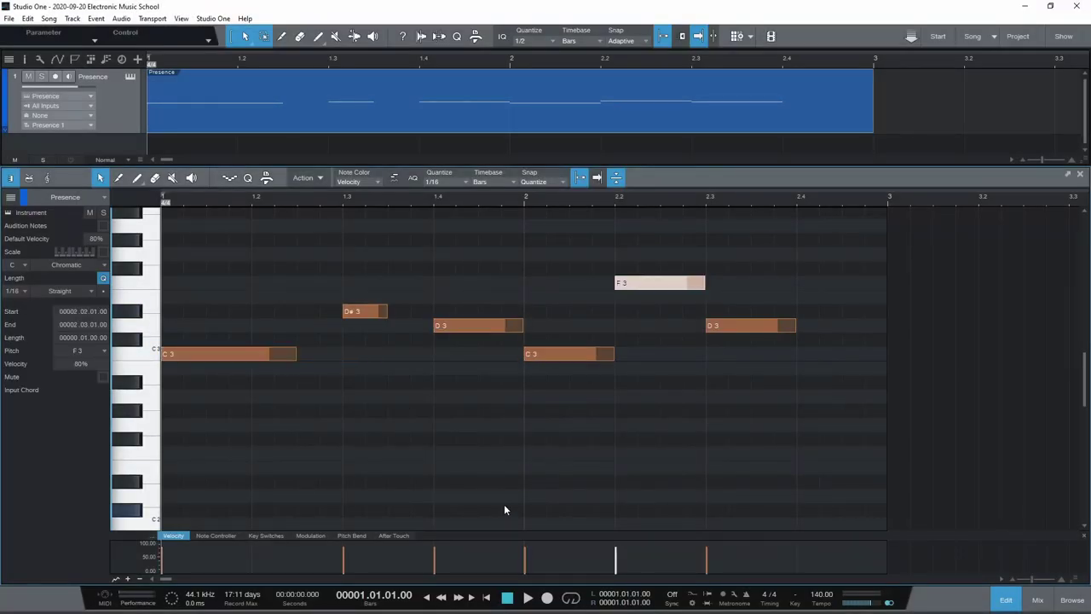
key("Left")
key("Left")
key("Left")
key("Right")
key("Left")
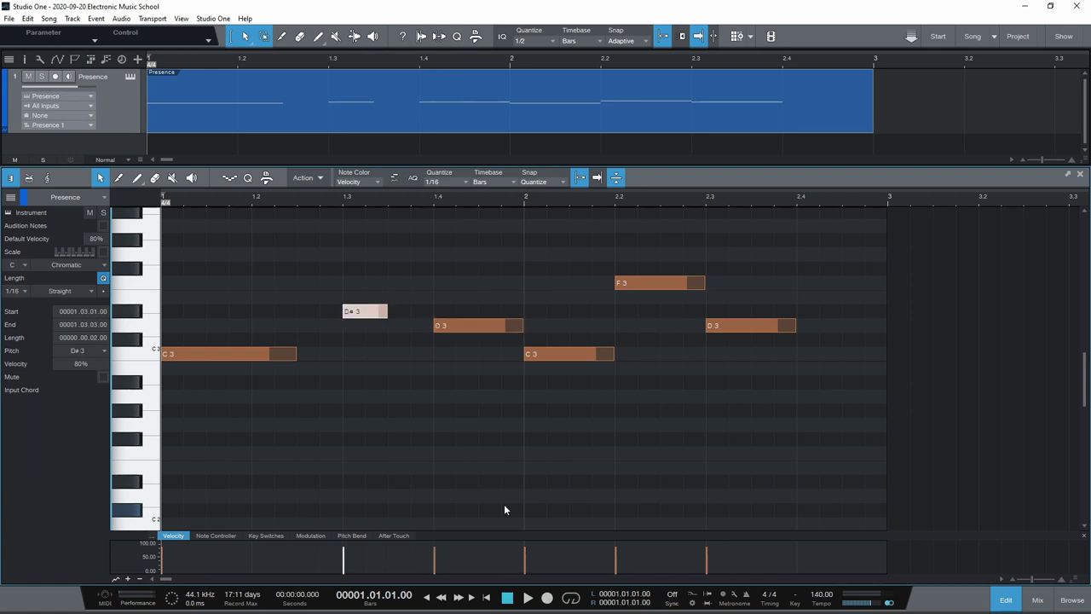
- Extend and shrink the note selection, then select the D#3 note
key("shift+Right")
key("shift+Right")
key("shift+Right")
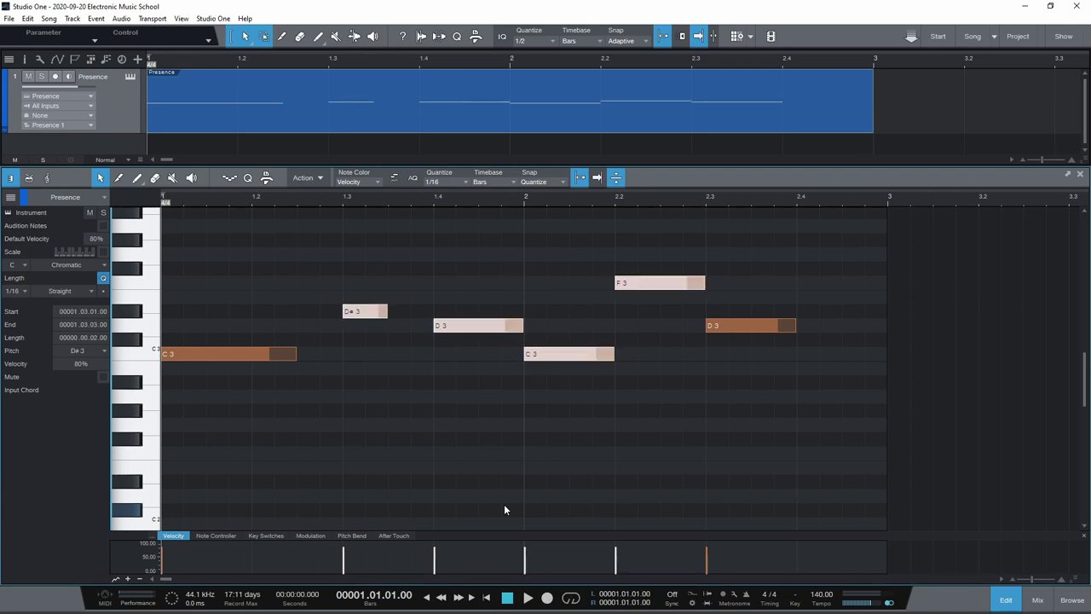
key("shift+Left")
key("shift+Left")
key("shift+Left")
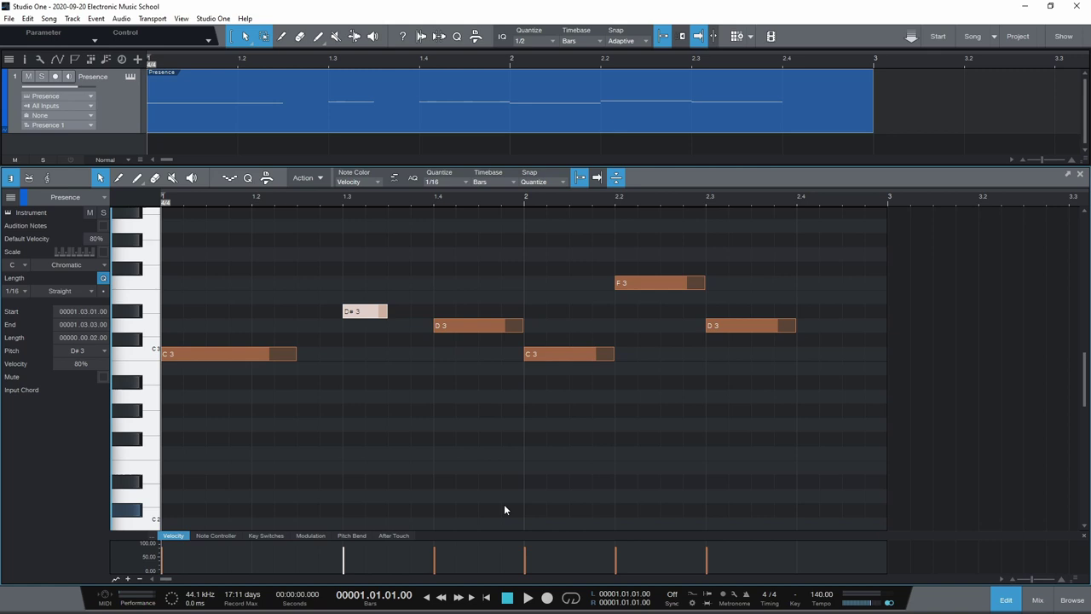
key("Right")
key("Left")
- Nudge the D#3 by sixteenths, then fine-nudge it slightly late off the grid
key("alt+Right")
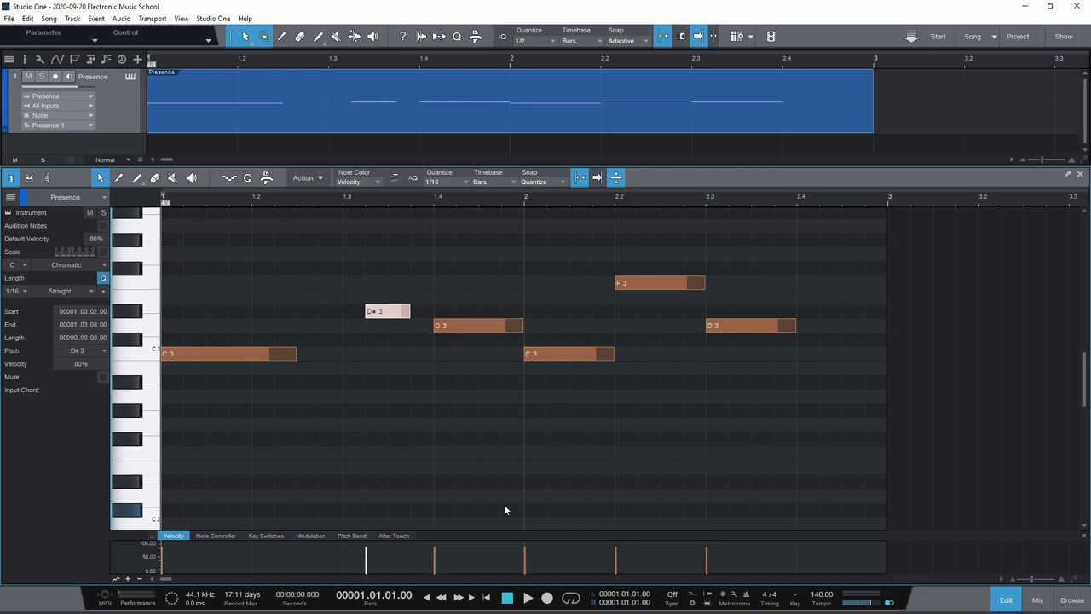
key("alt+Right")
key("alt+Right")
key("alt+Left")
key("alt+Left")
key("alt+Left")
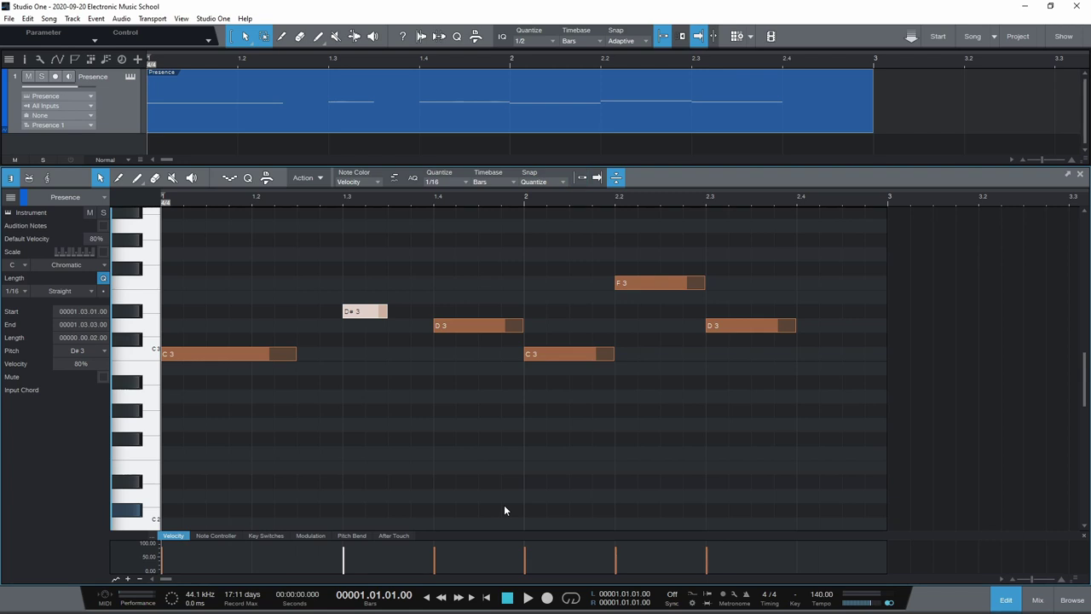
key("ctrl+alt+Right")
key("ctrl+alt+Right")
key("ctrl+alt+Right")
key("ctrl+alt+Right")
left_click_drag(348, 202, 428, 453)
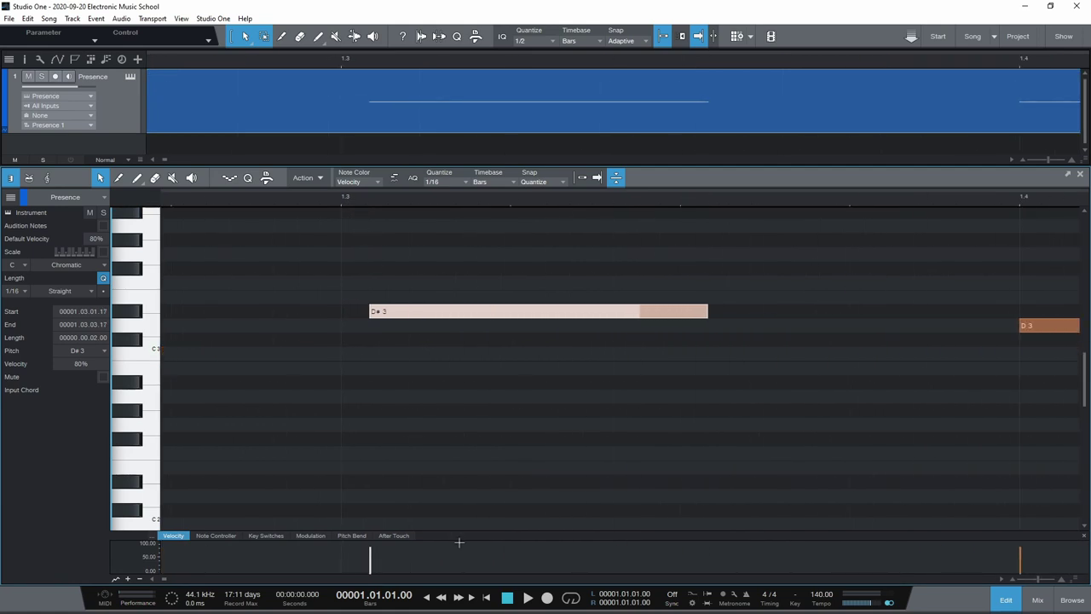
key("ctrl+alt+Left")
key("ctrl+alt+Left")
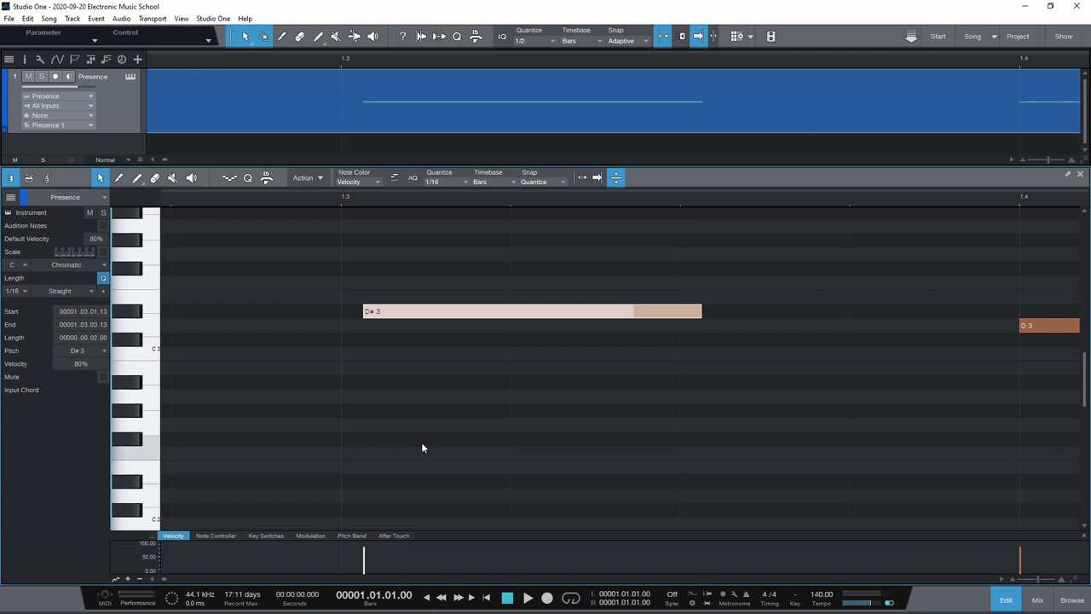
- Marquee-select all six melody notes and stretch their timing proportionally from the last note
key("w")
key("w")
key("w")
key("w")
key("w")
key("w")
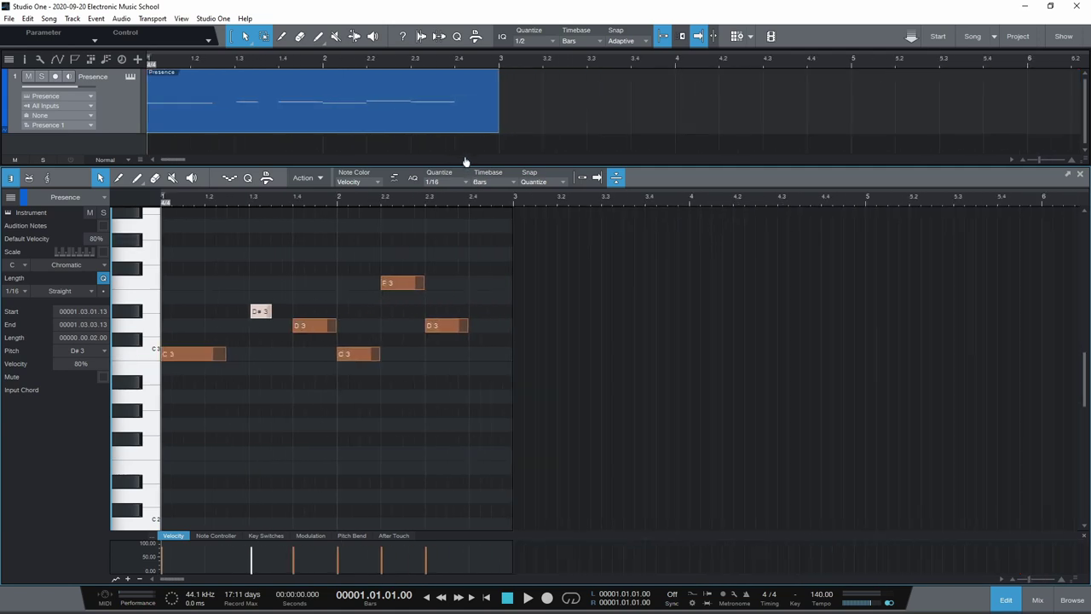
key("e")
left_click(435, 354)
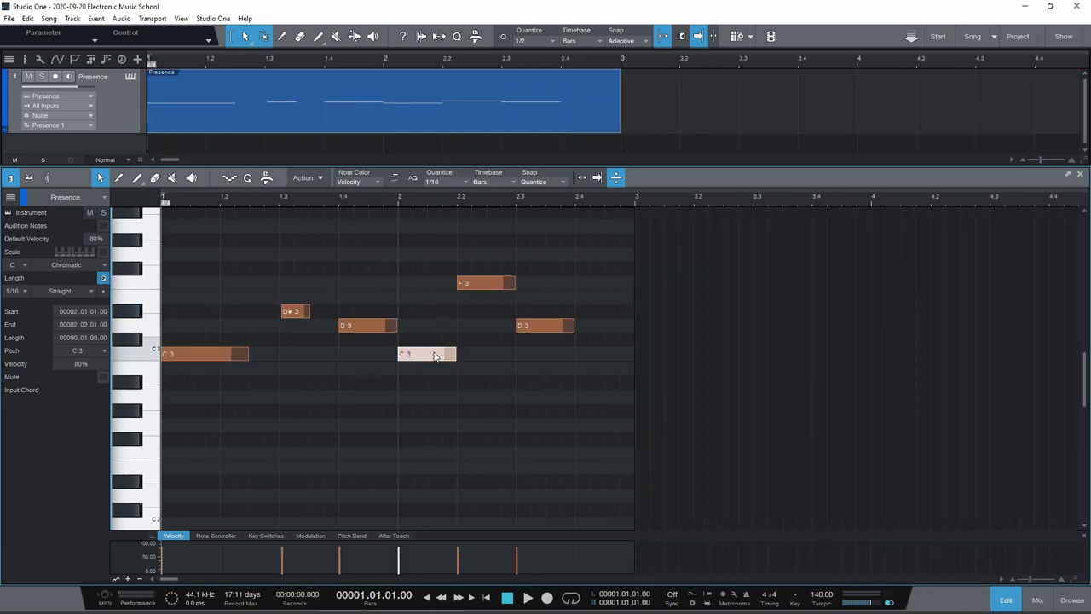
scroll(436, 350, "up", 2)
scroll(437, 347, "right", 1)
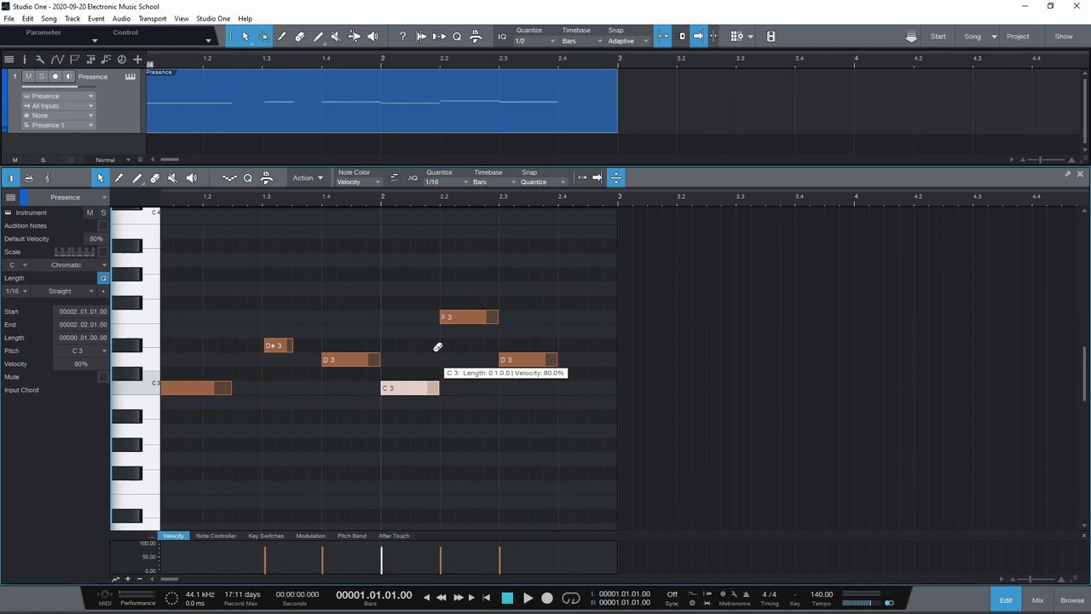
scroll(437, 347, "right", 1)
scroll(437, 347, "left", 2)
scroll(437, 347, "down", 1)
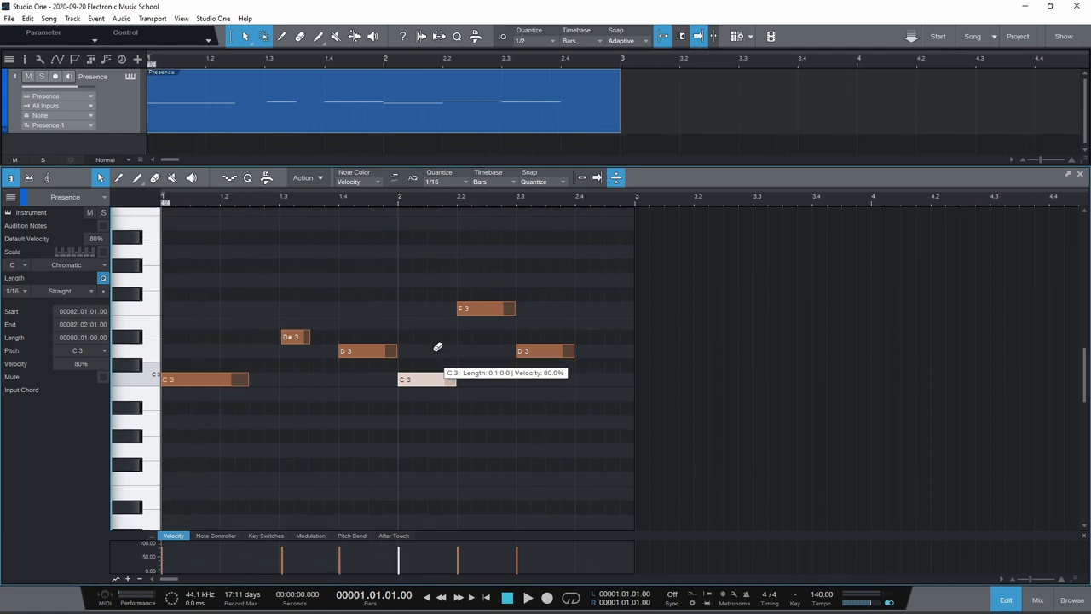
scroll(437, 347, "down", 1)
left_click_drag(599, 265, 167, 391)
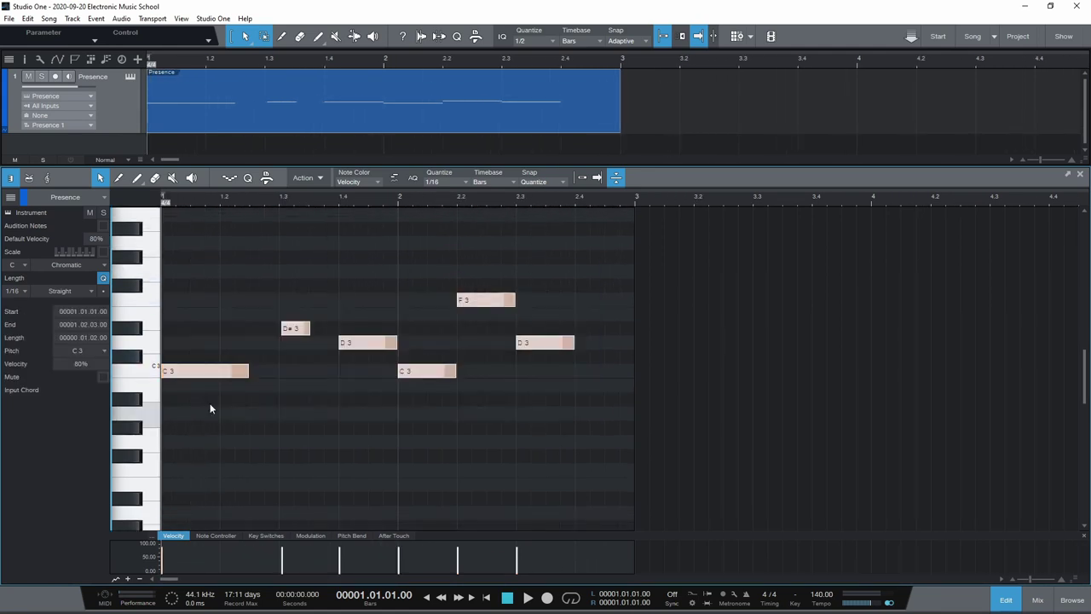
left_click_drag(573, 342, 509, 365, "alt")
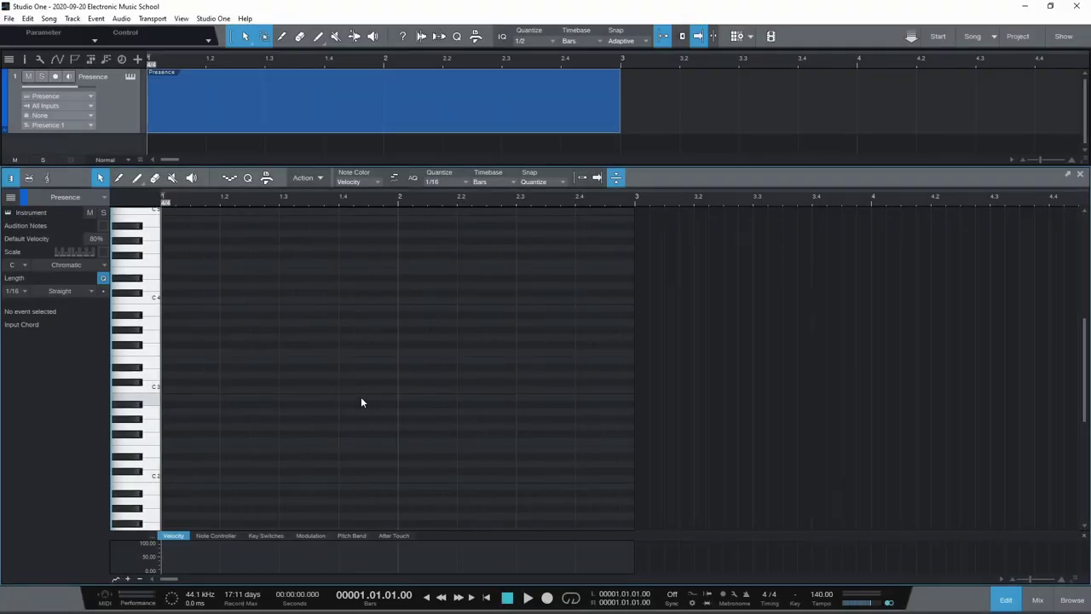
- Apply the F Natural Minor scale to the piano roll keyboard
left_click(104, 267)
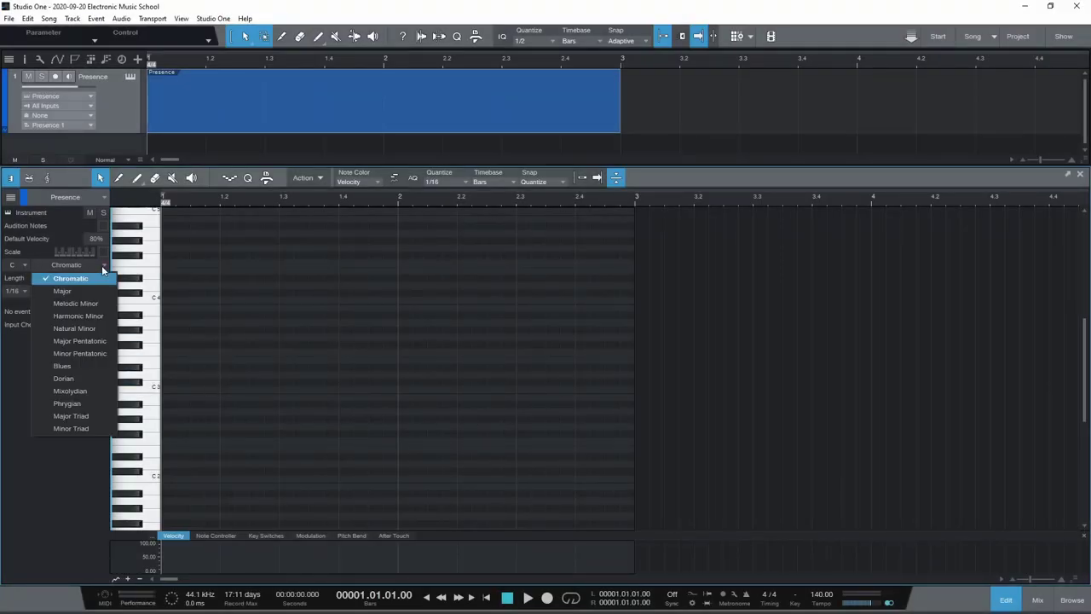
left_click(95, 328)
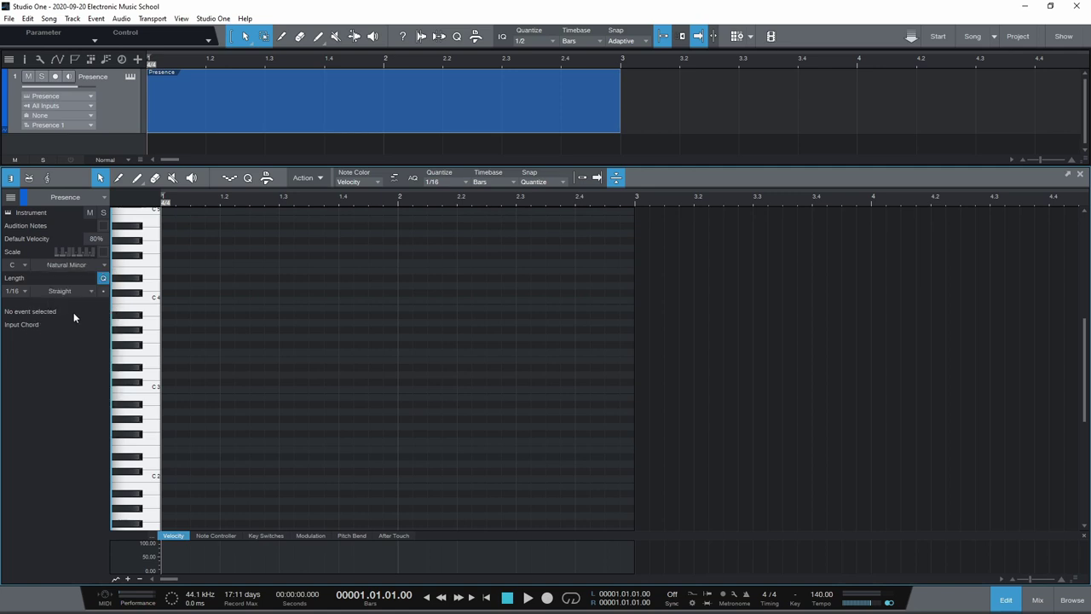
left_click(18, 268)
left_click(35, 342)
left_click(103, 252)
- Draw a new D#3 note and drag it up to G#3
double_click(180, 367)
scroll(150, 375, "up", 3)
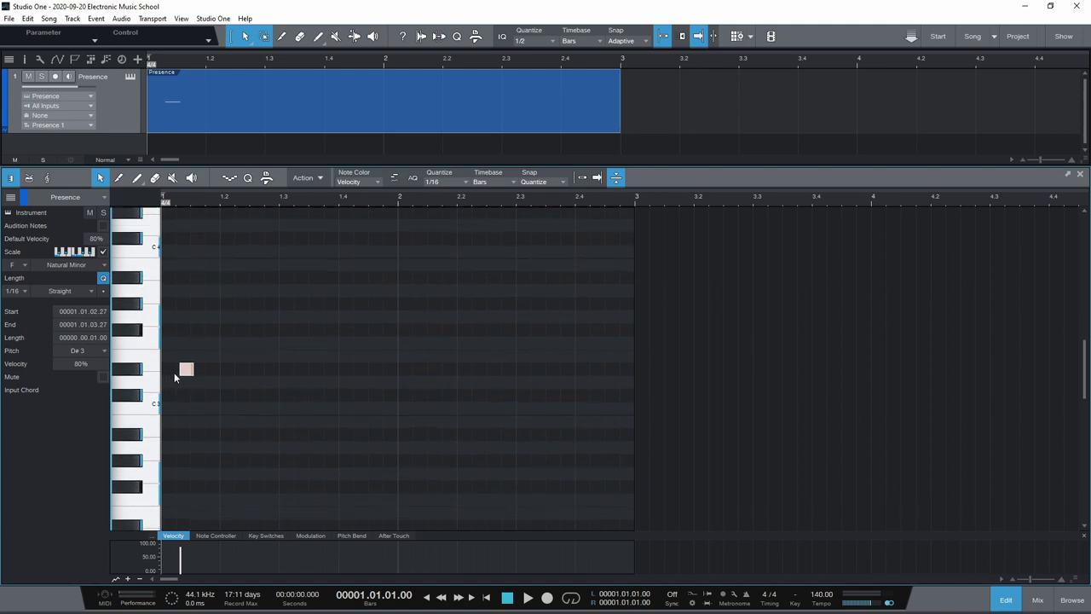
left_click_drag(192, 373, 196, 300)
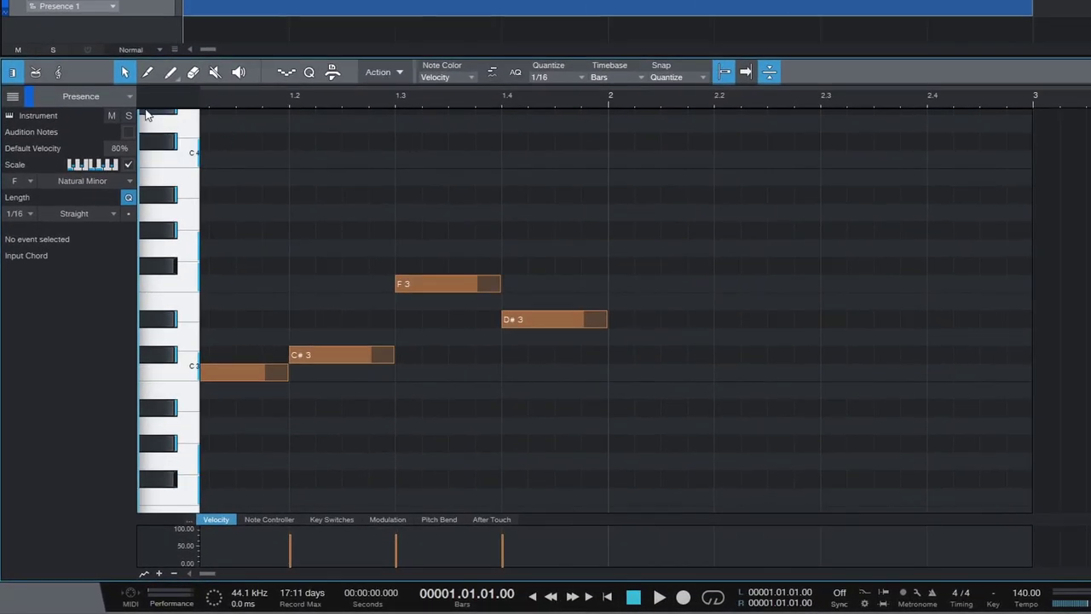
- Mute and unmute the Presence instrument, then draw a short D#3 at bar 2.3
left_click(101, 180)
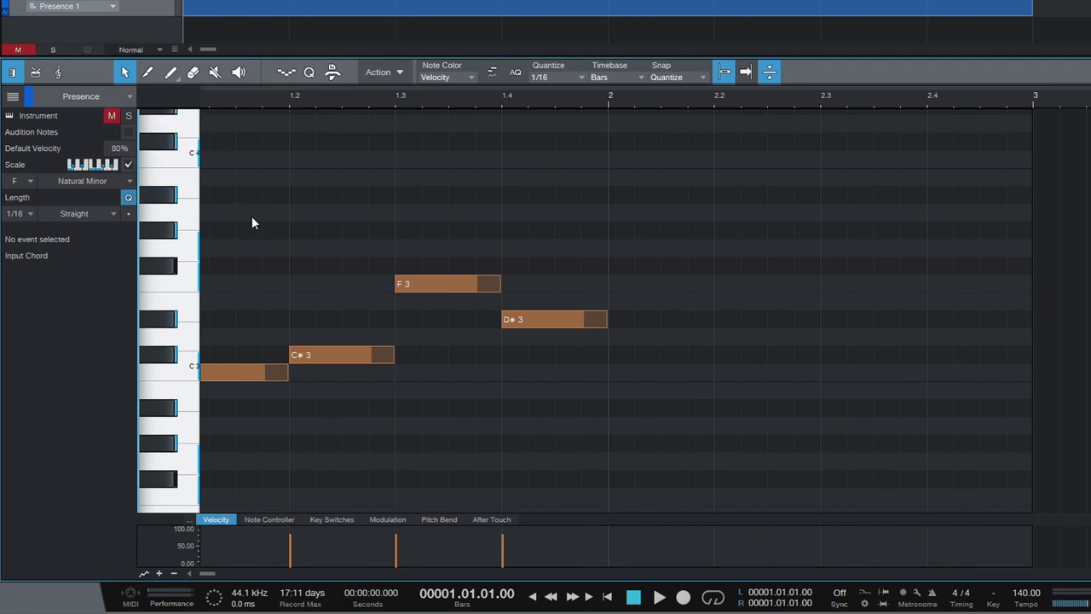
left_click(112, 115)
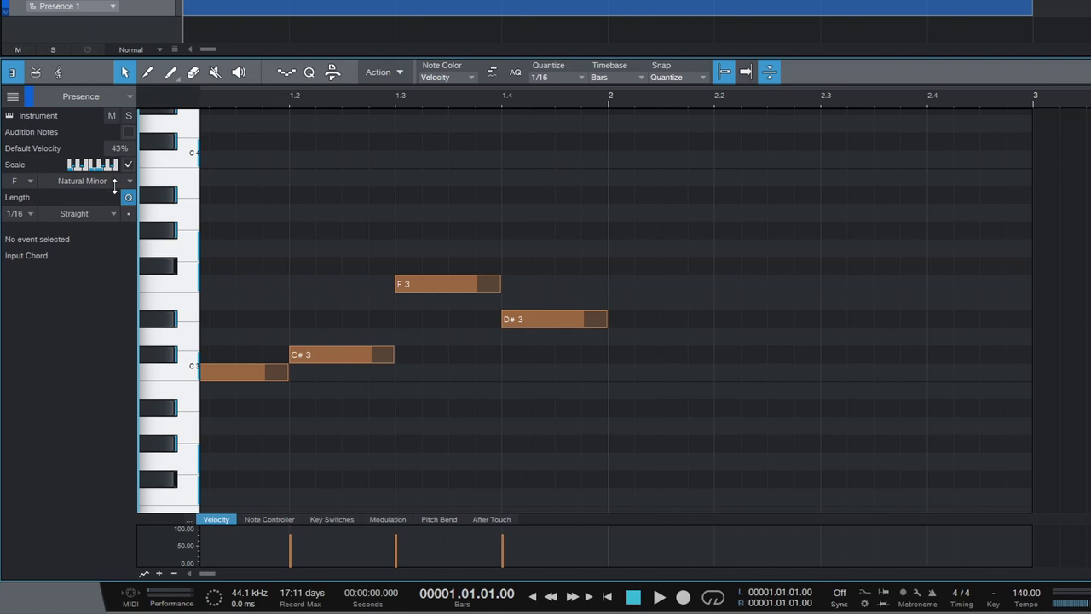
double_click(828, 316)
left_click(721, 332)
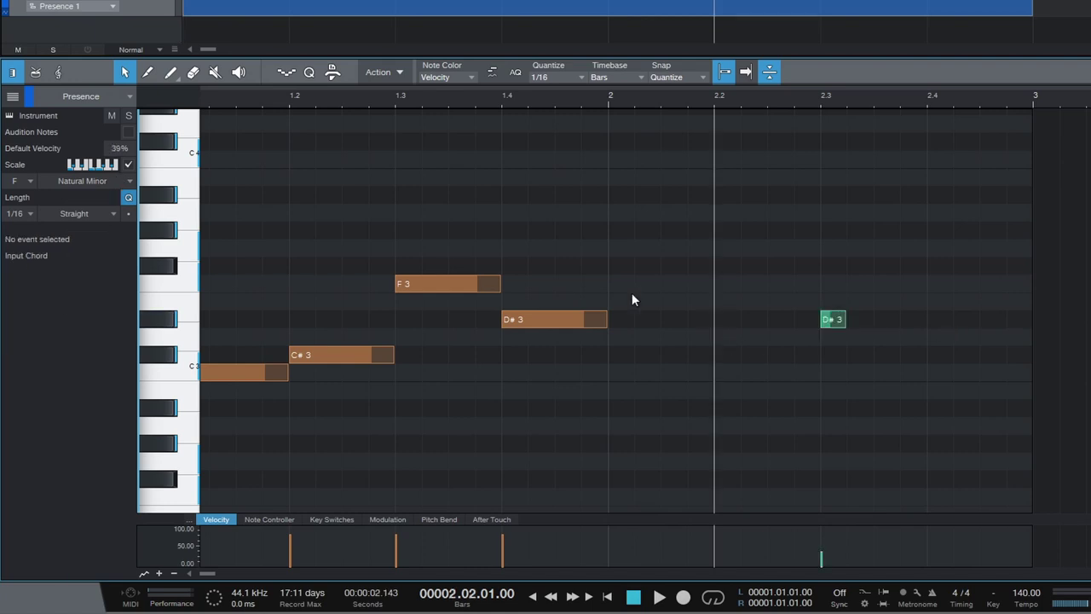
- Raise default velocity to 89% and draw a short F3 at 2.1.3
left_click_drag(122, 132, 133, 104)
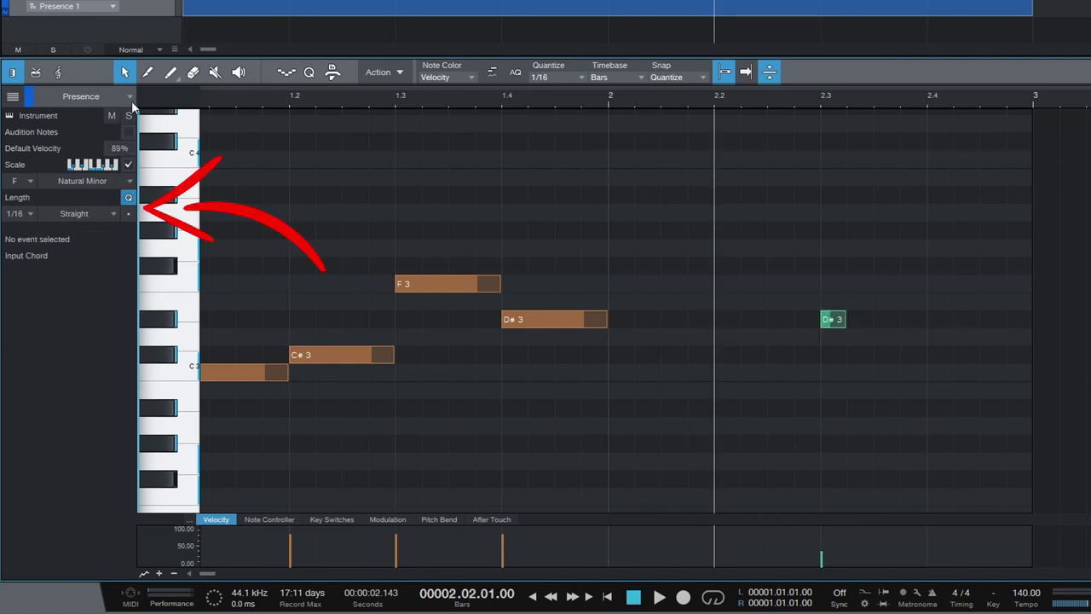
double_click(671, 277)
left_click(668, 363)
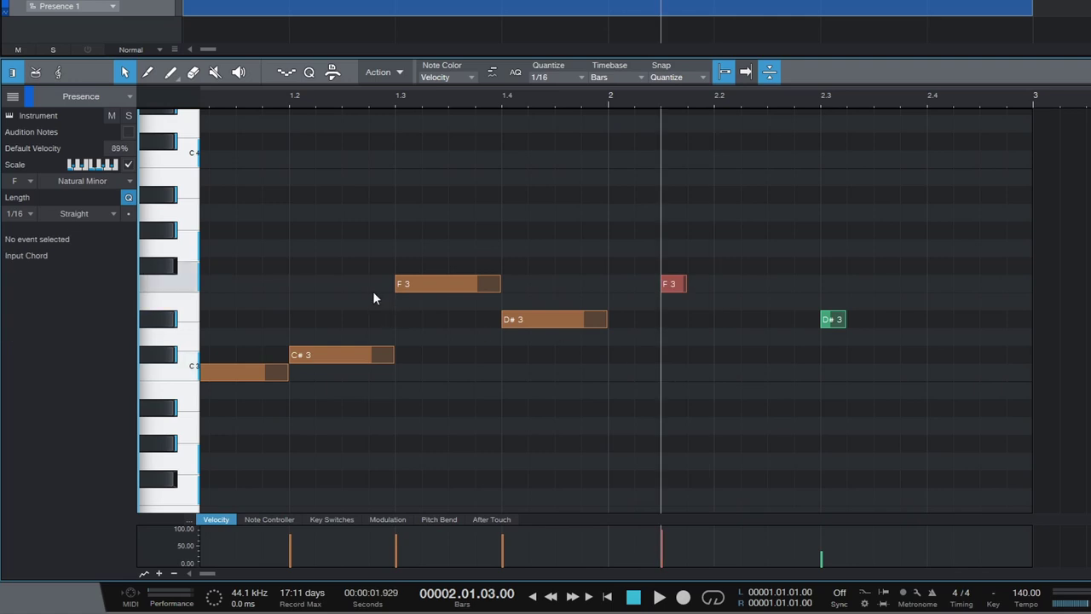
left_click(473, 289)
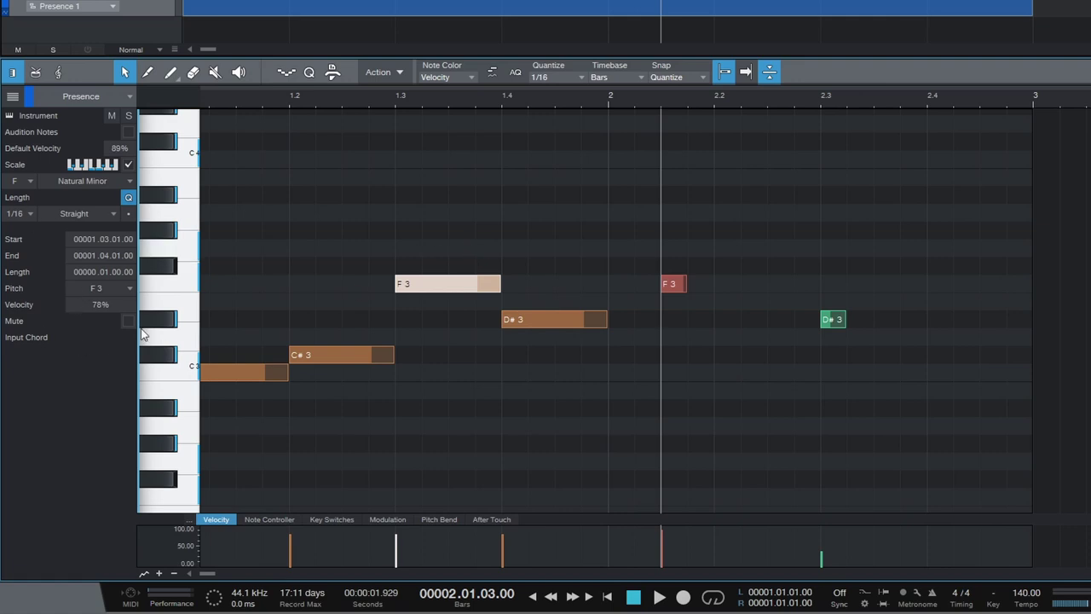
left_click(328, 353)
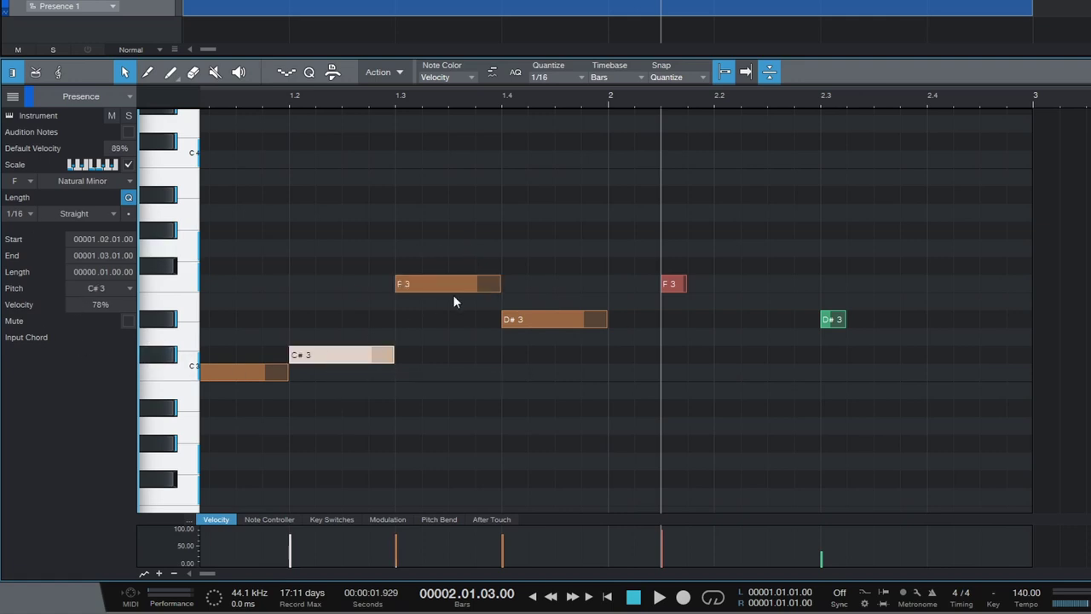
left_click(537, 319)
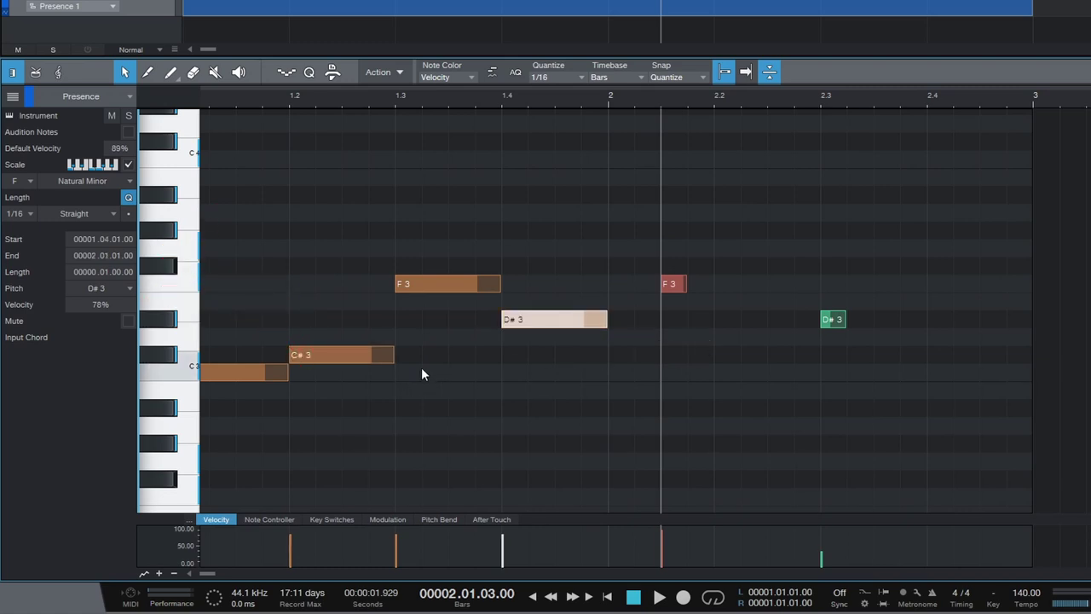
left_click(127, 323)
left_click(575, 414)
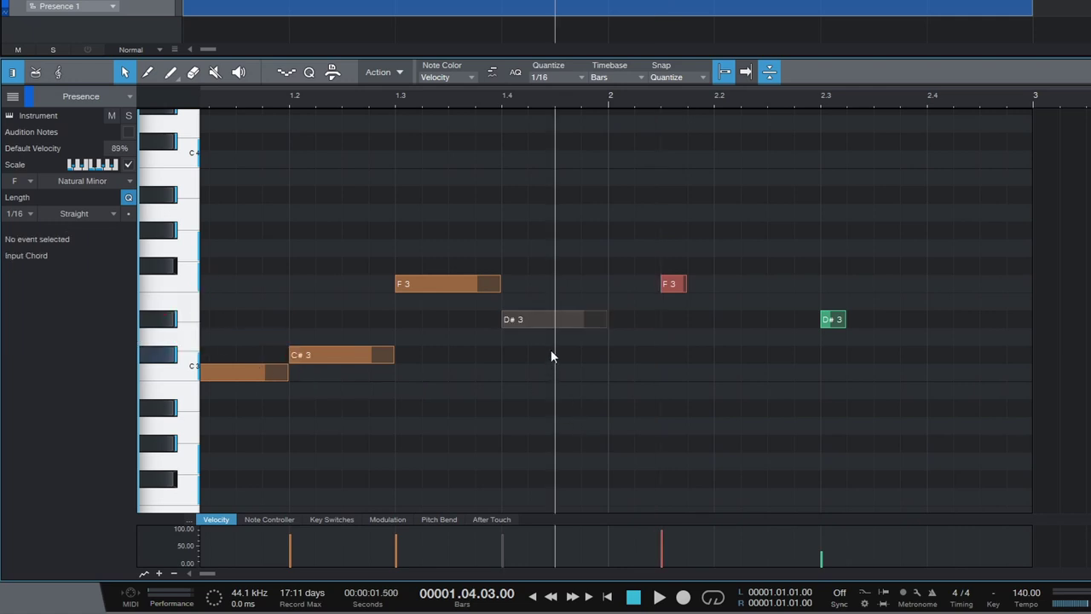
left_click(548, 324)
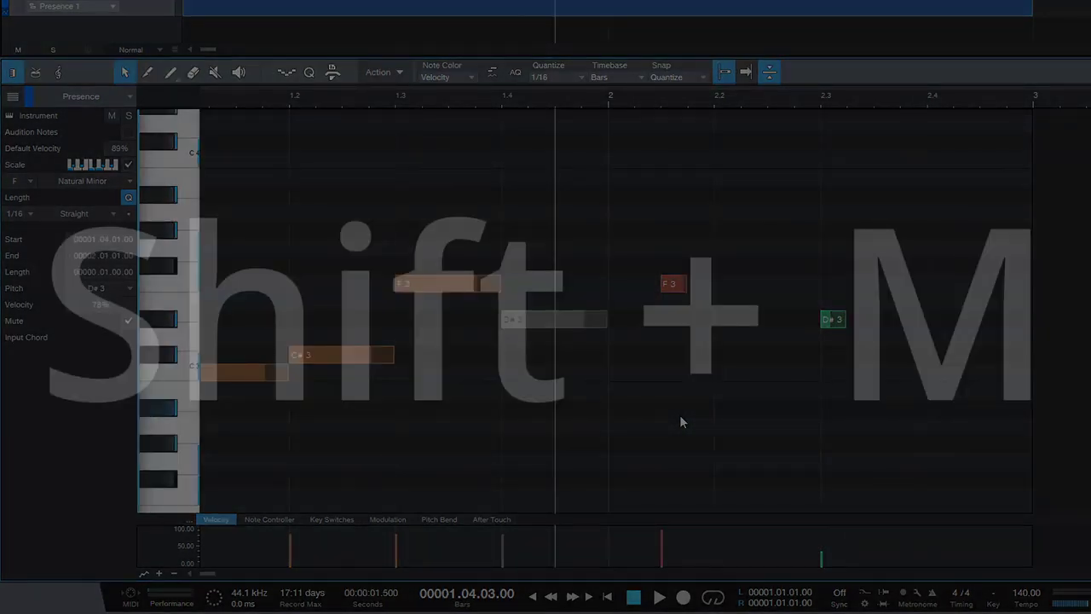
key("shift+m")
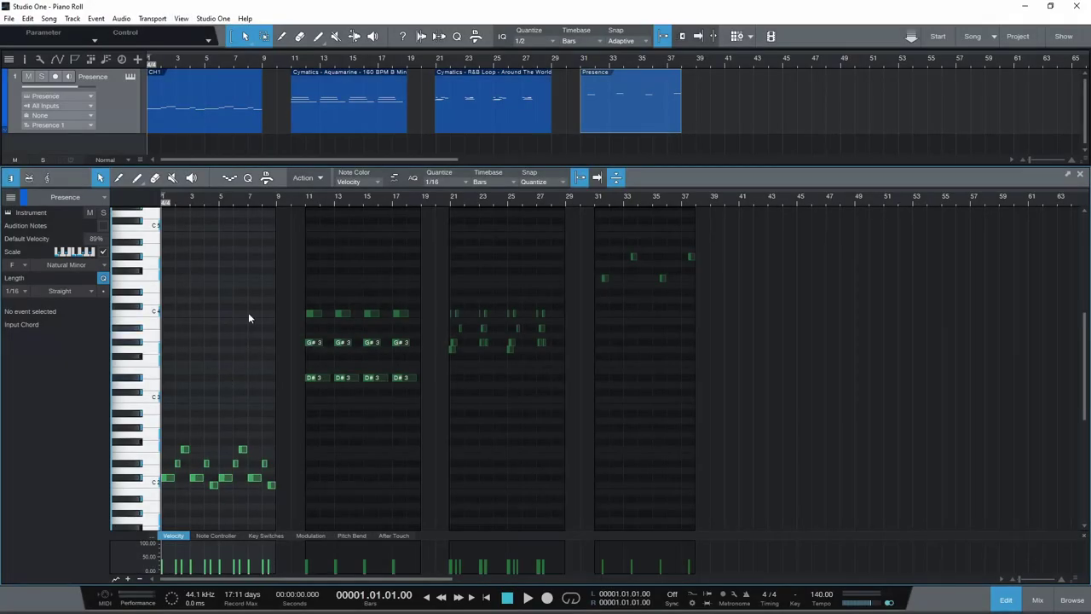
- Make the bar 11–19, 21–29 and 31–37 parts editable in turn, then marquee-select notes
left_click(348, 279)
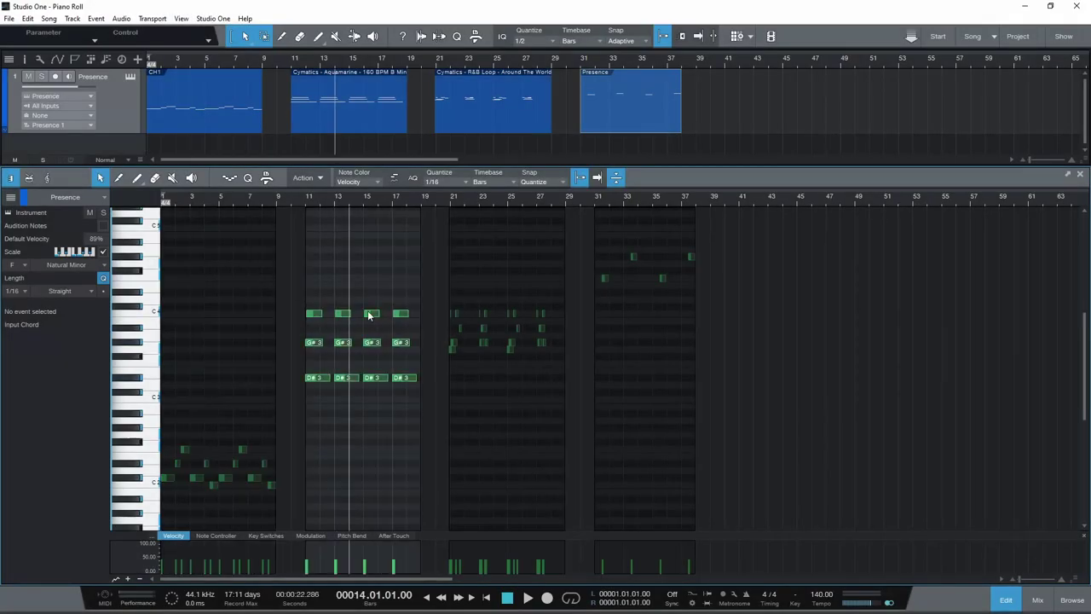
left_click(488, 413)
left_click(629, 313)
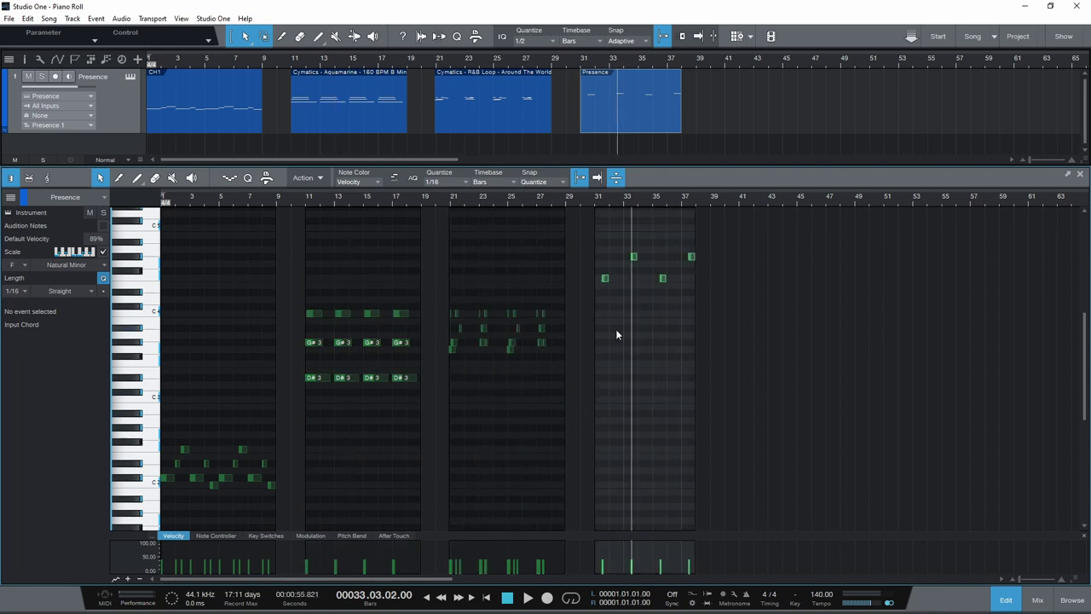
left_click(605, 278)
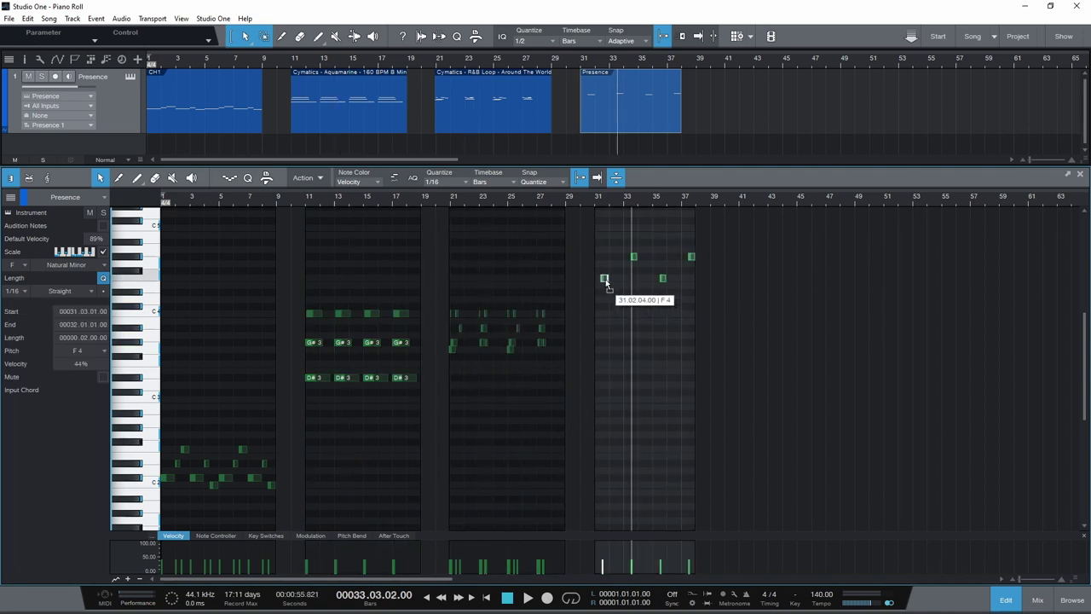
left_click_drag(346, 290, 456, 361)
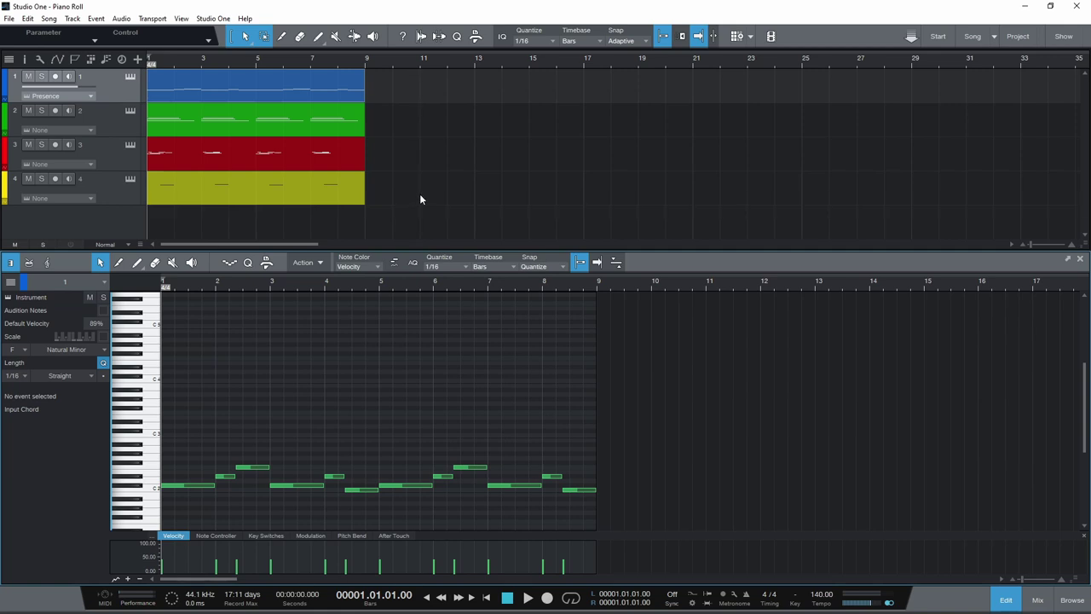
- Select all four track parts, reopen the editor with F2, and make track 3 editable
left_click_drag(420, 200, 162, 87)
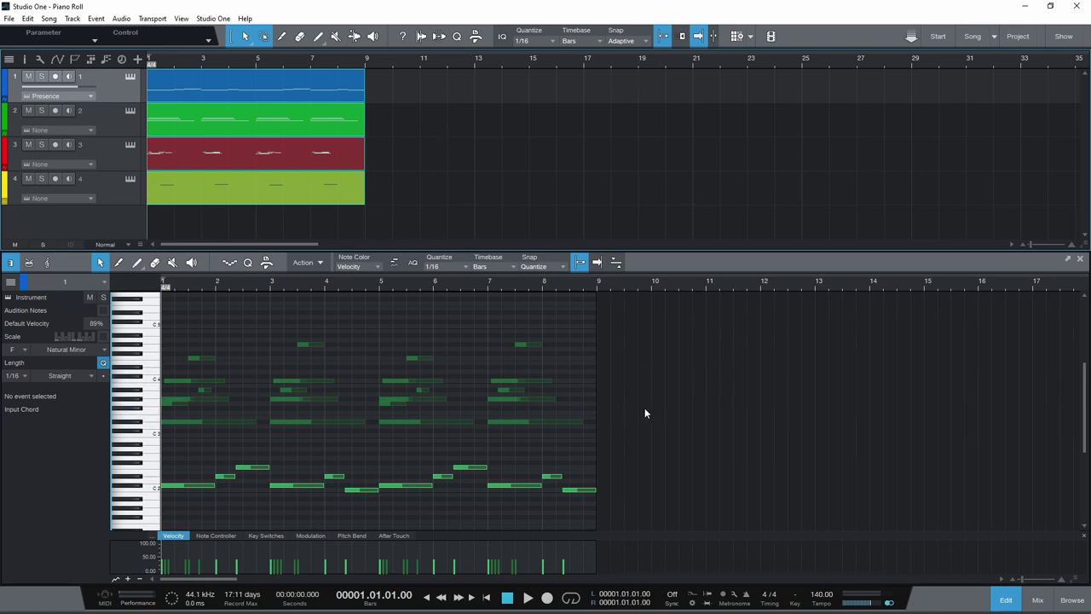
key("F2")
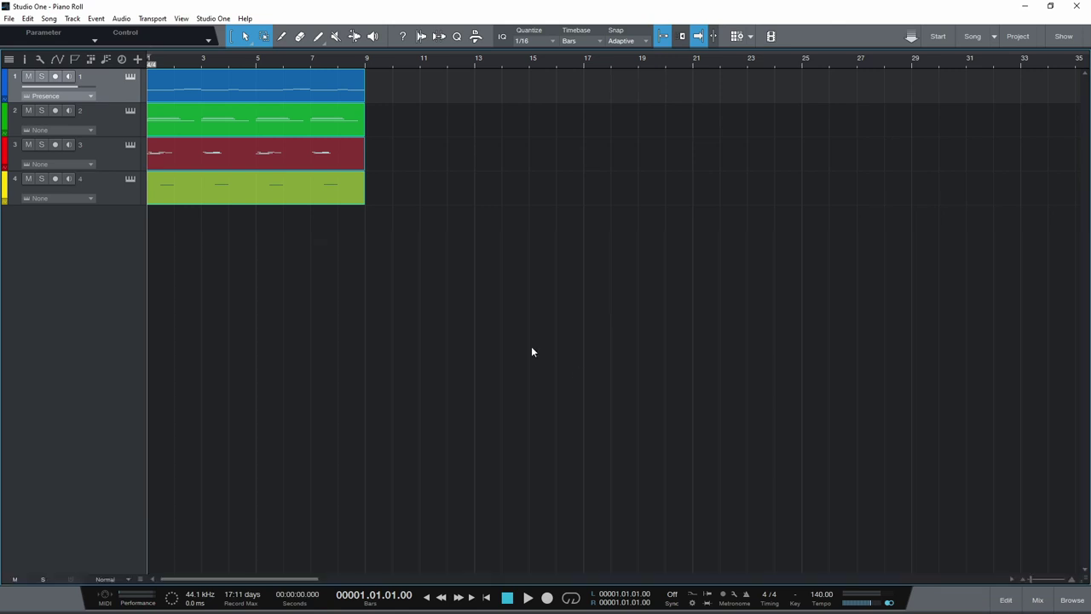
left_click(479, 201)
left_click_drag(414, 200, 147, 70)
key("F2")
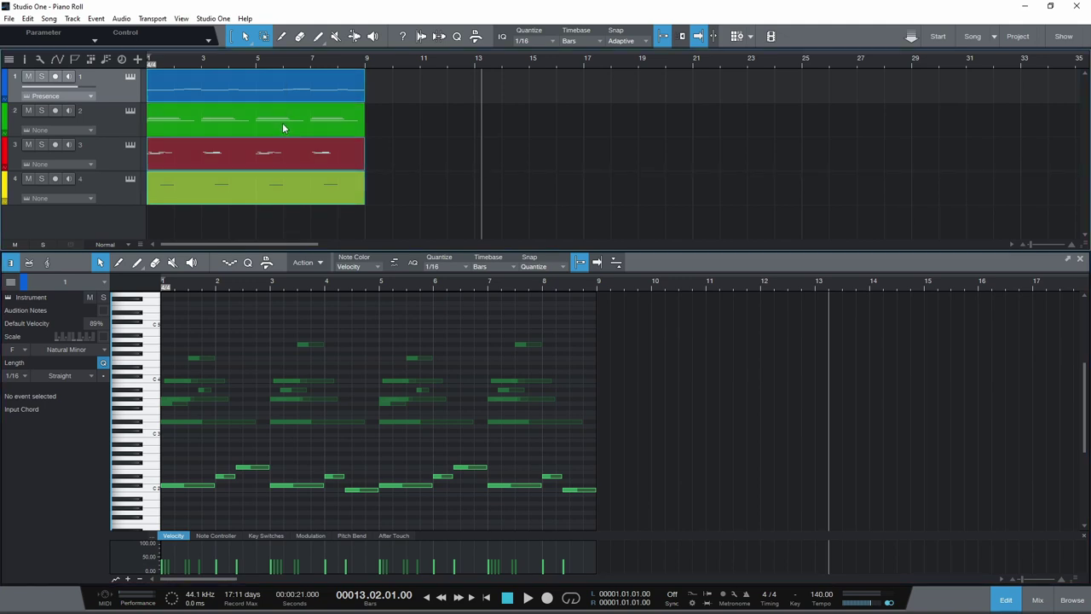
left_click(293, 156)
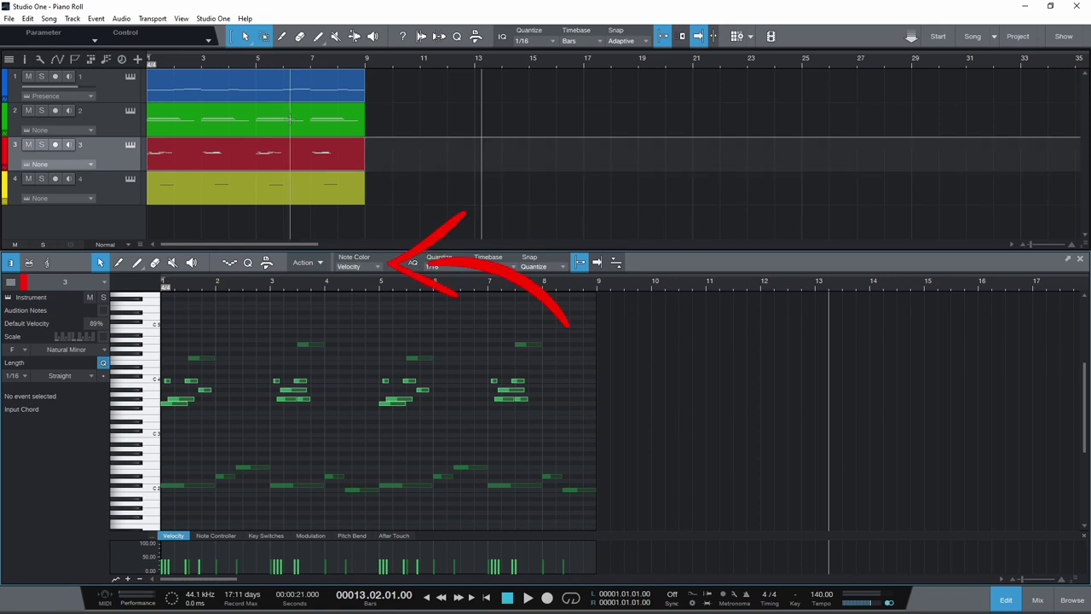
- Set Note Color to Part and change track 3's colour to magenta
left_click(367, 268)
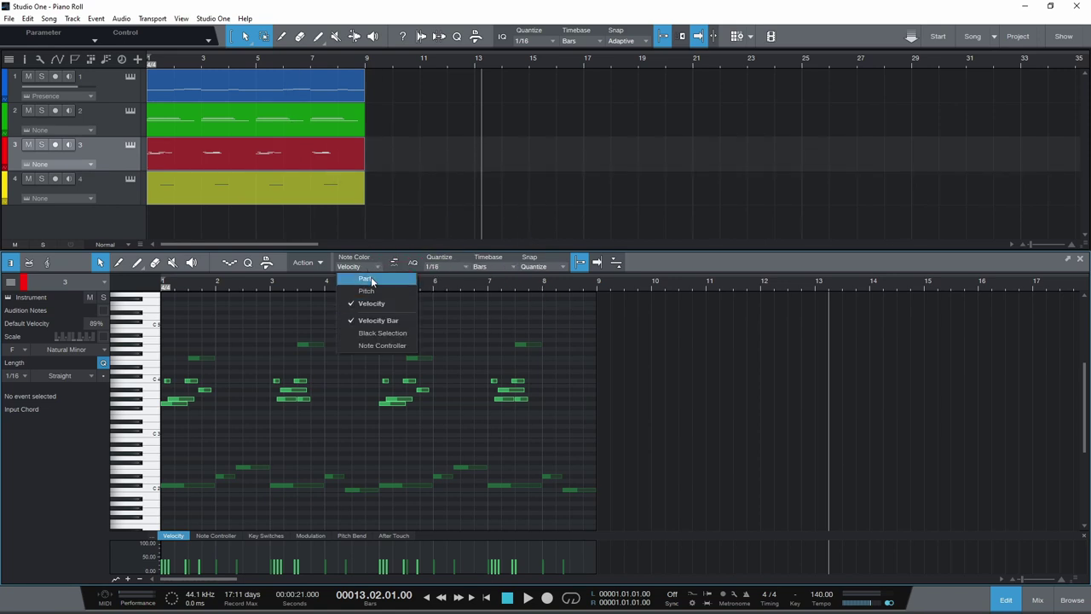
left_click(366, 278)
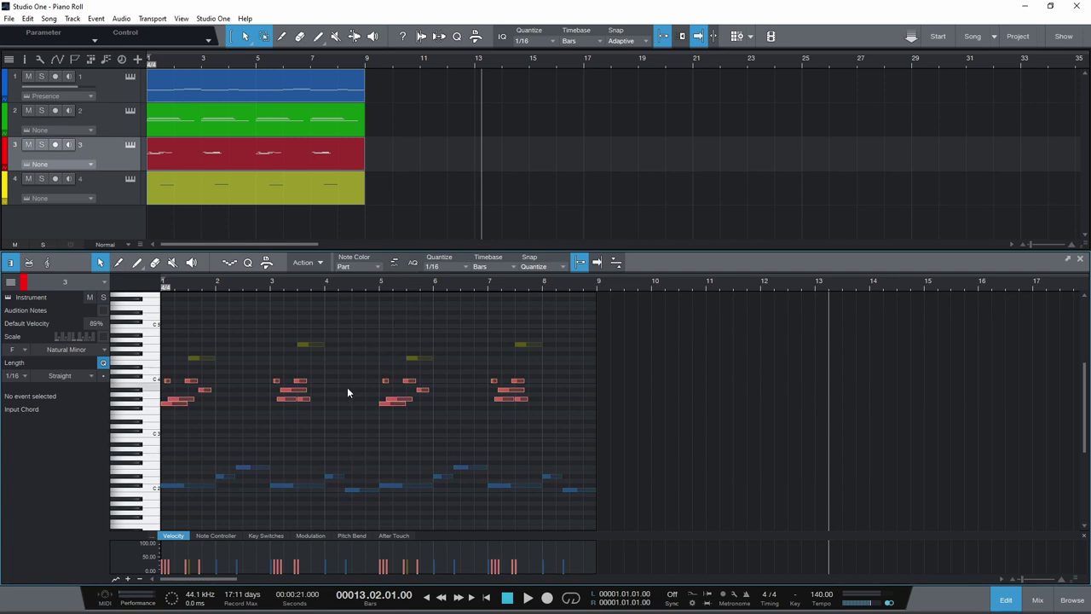
left_click(7, 155)
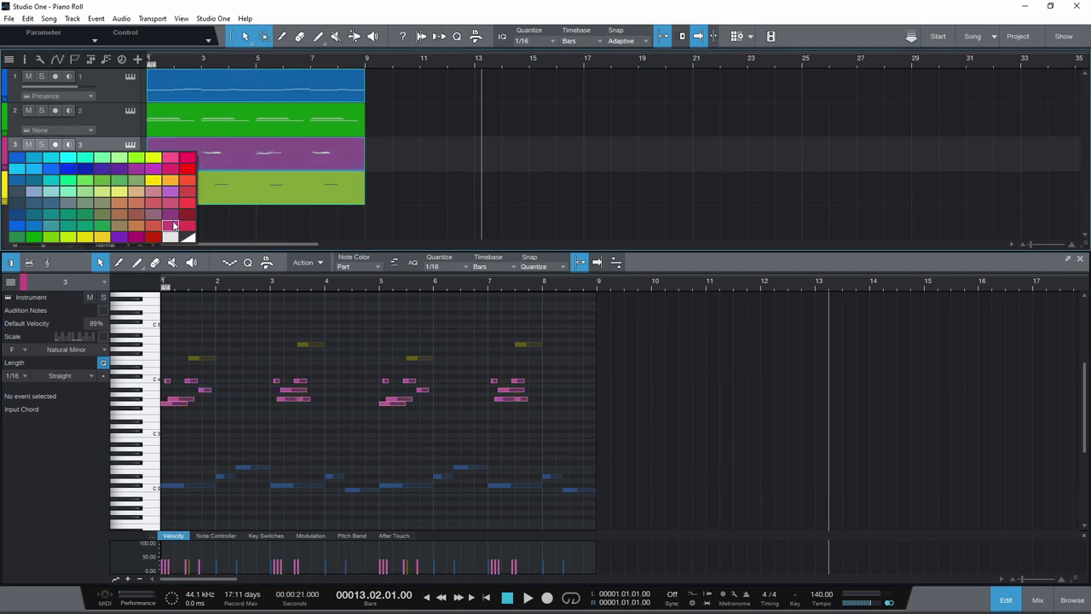
left_click(173, 225)
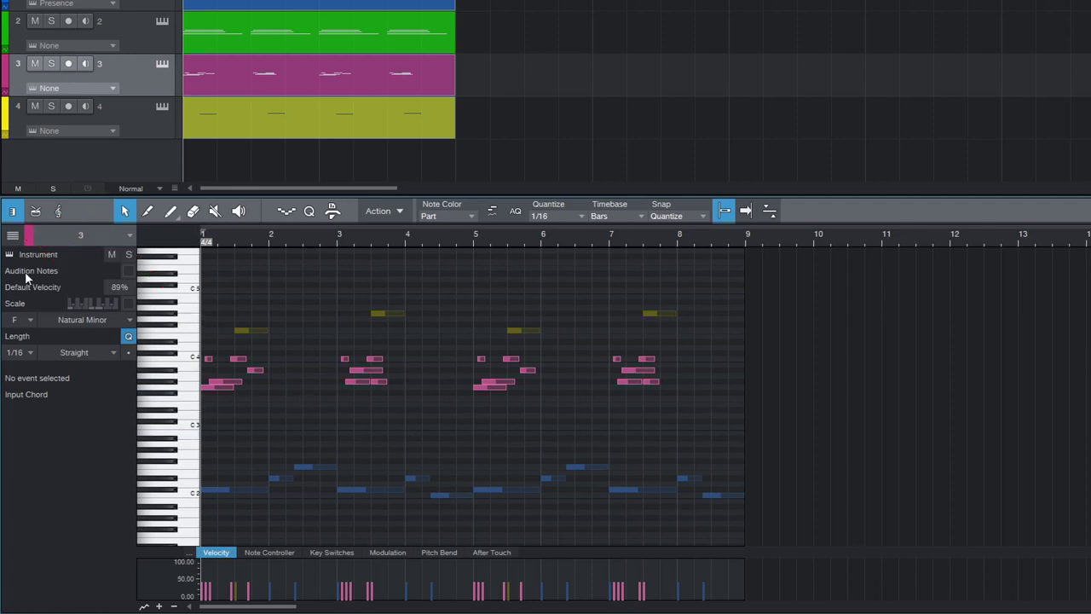
- In the editor track list, make only track 1 editable, keep track 2 hidden, then collapse the list
left_click(13, 235)
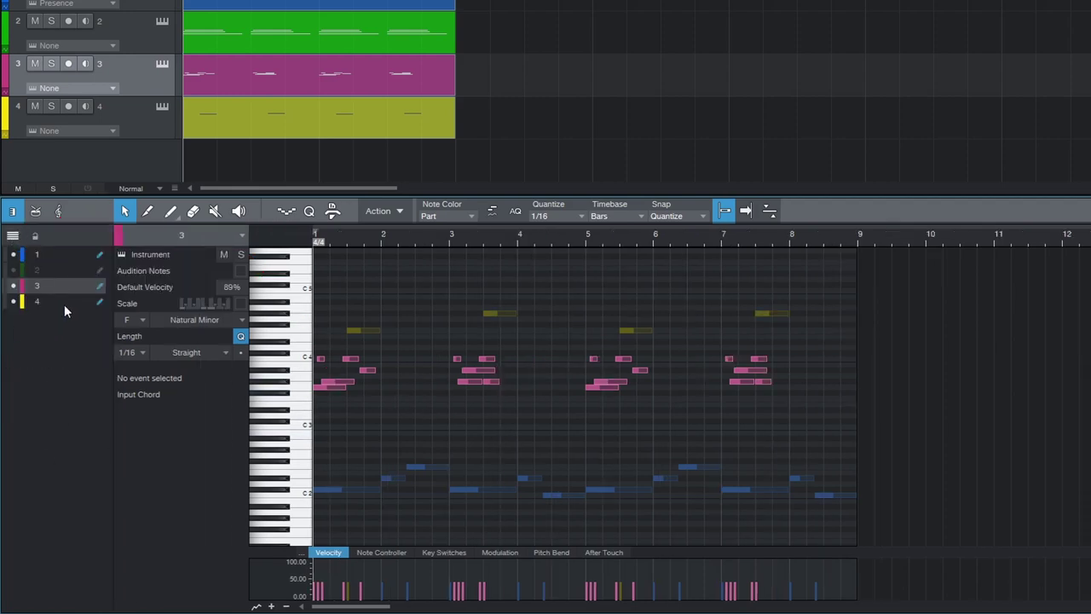
left_click(14, 271)
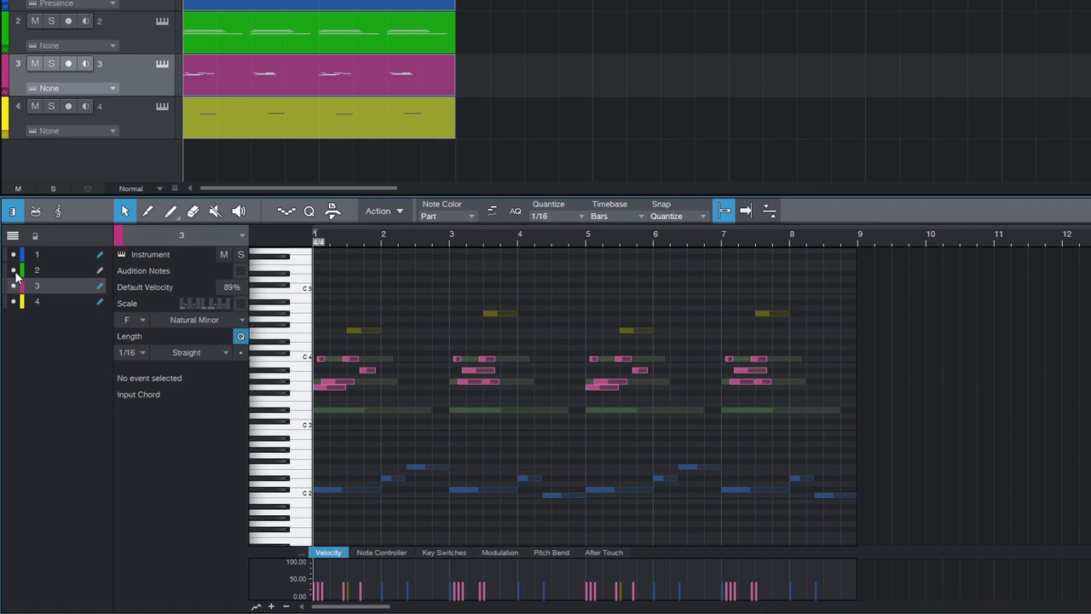
left_click(14, 271)
left_click(14, 287)
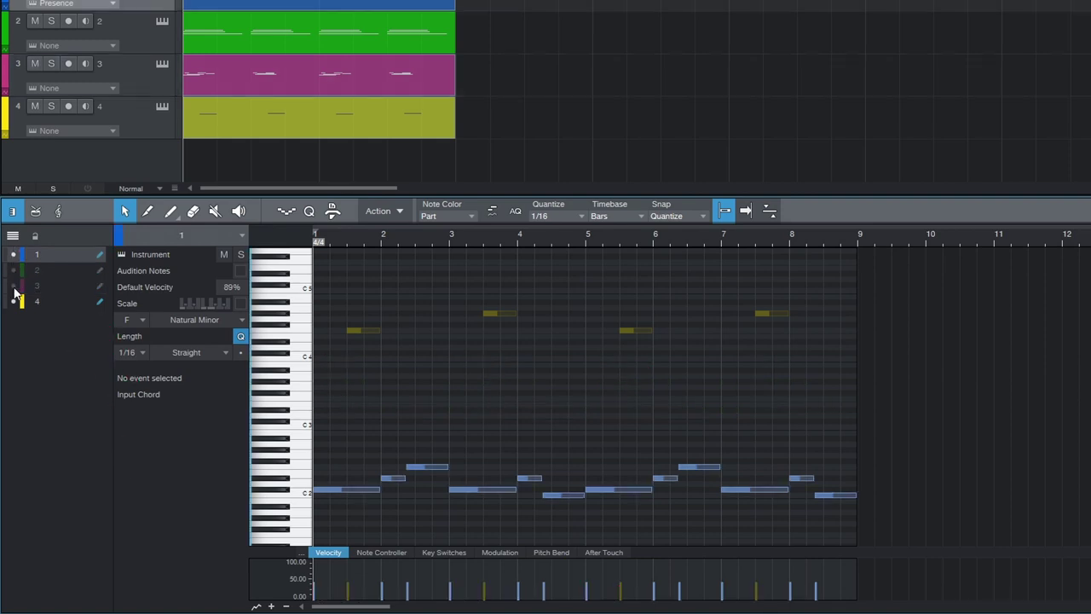
left_click(100, 287)
left_click(100, 299)
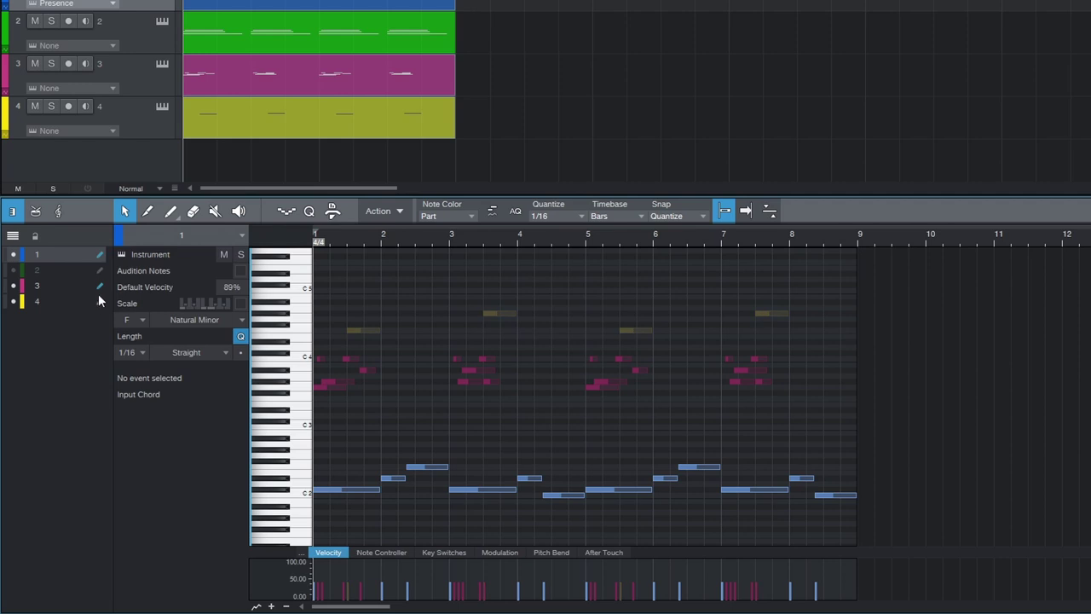
left_click(97, 292)
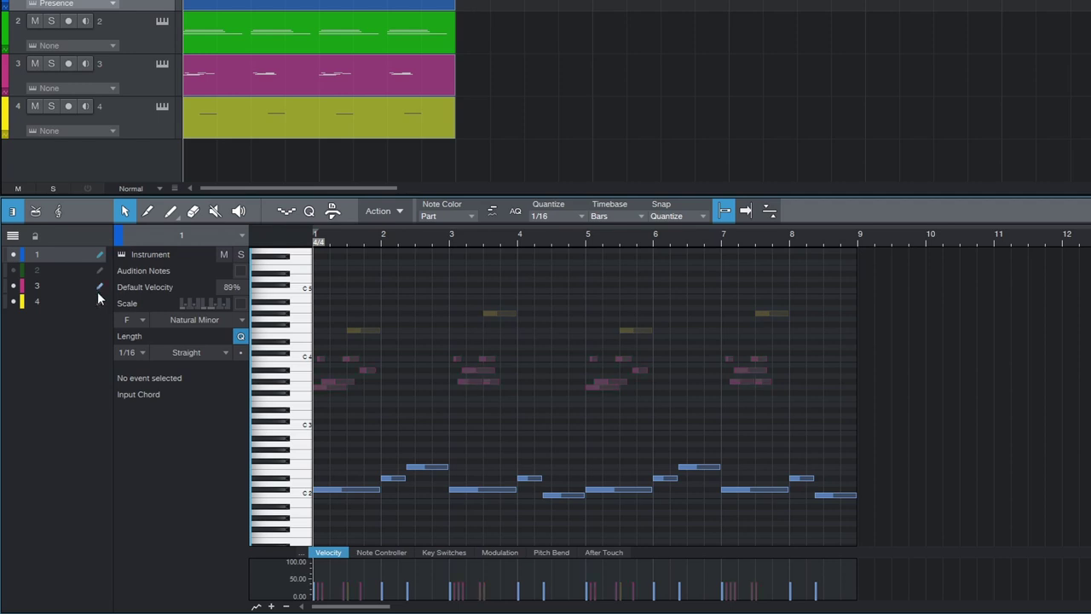
left_click(12, 239)
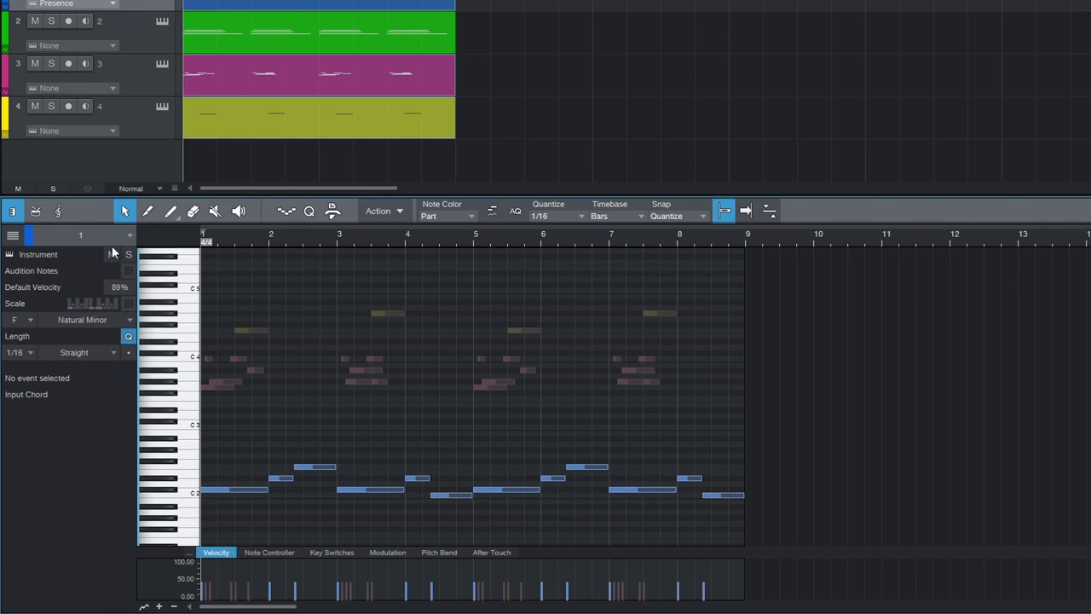
- Switch the editor's edited track to track 3, then to track 4
left_click(131, 235)
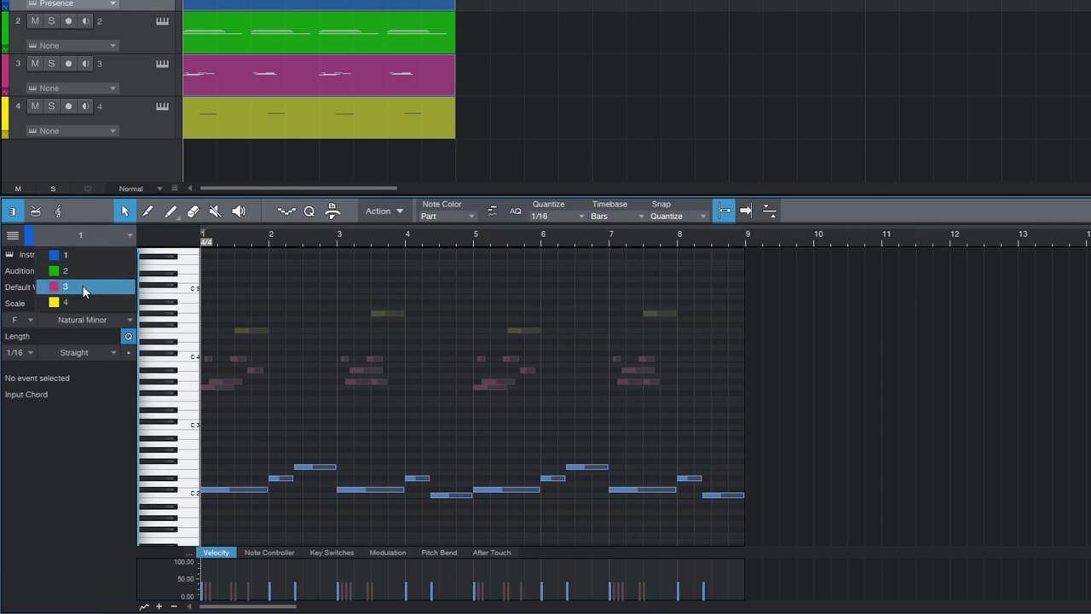
left_click(82, 285)
left_click(128, 237)
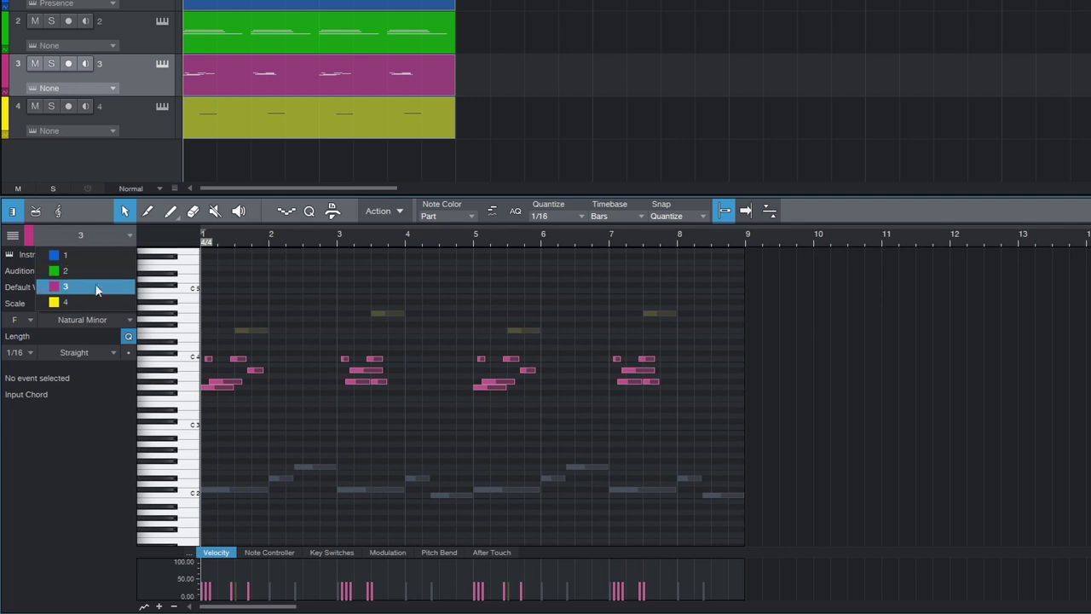
left_click(92, 298)
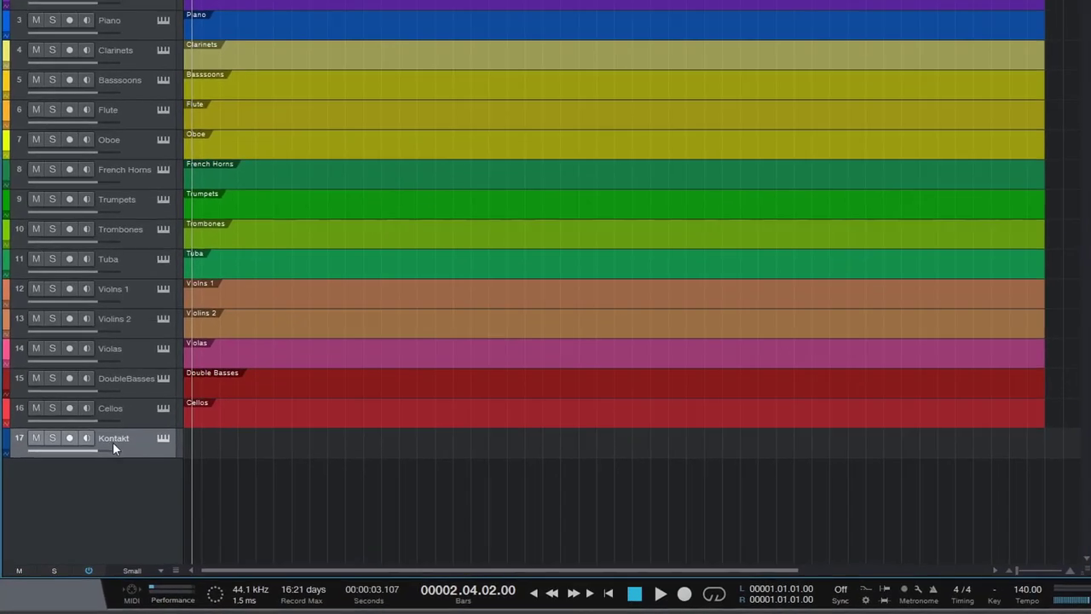
- Rename the Kontakt track 'Harp' and colour it cyan
type("Harp")
key("Return")
left_click(4, 444)
left_click(70, 484)
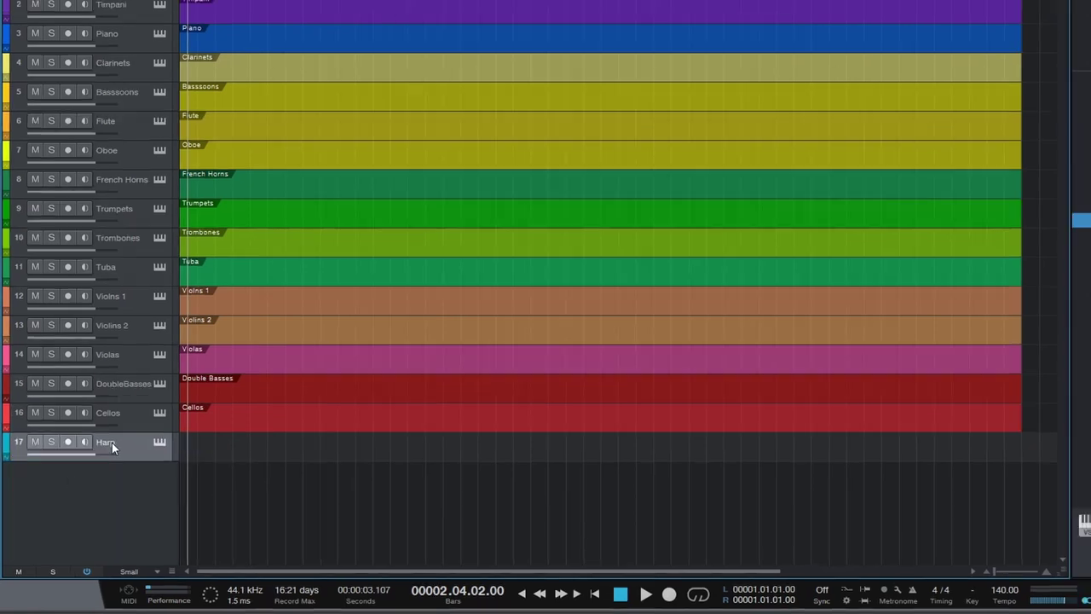
- Move Harp below Piano and draw an event spanning the whole song
left_click_drag(111, 442, 112, 56)
left_click(545, 164)
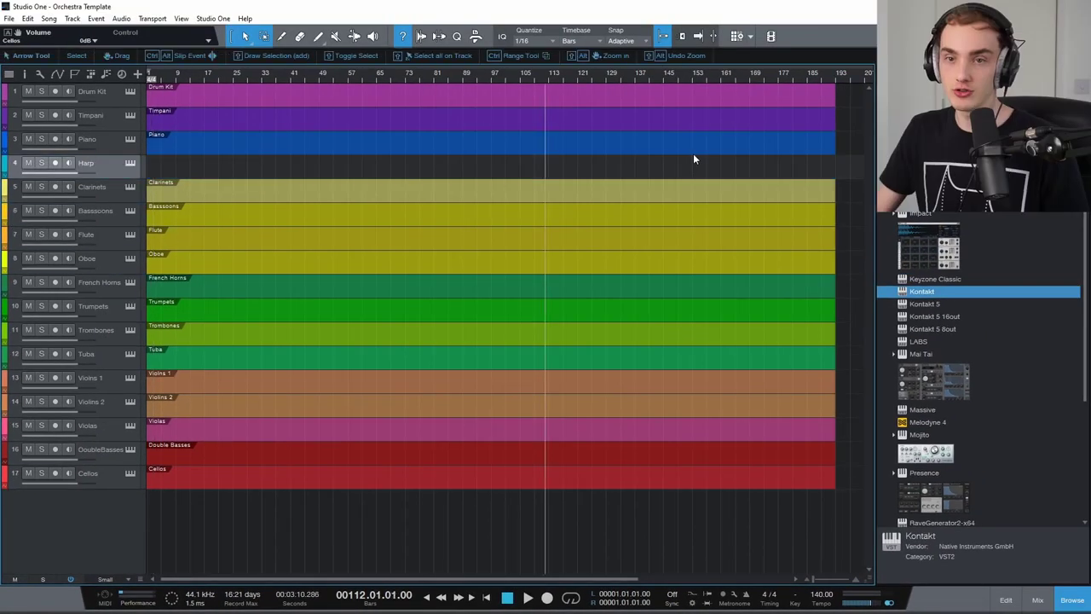
left_click_drag(835, 163, 150, 163)
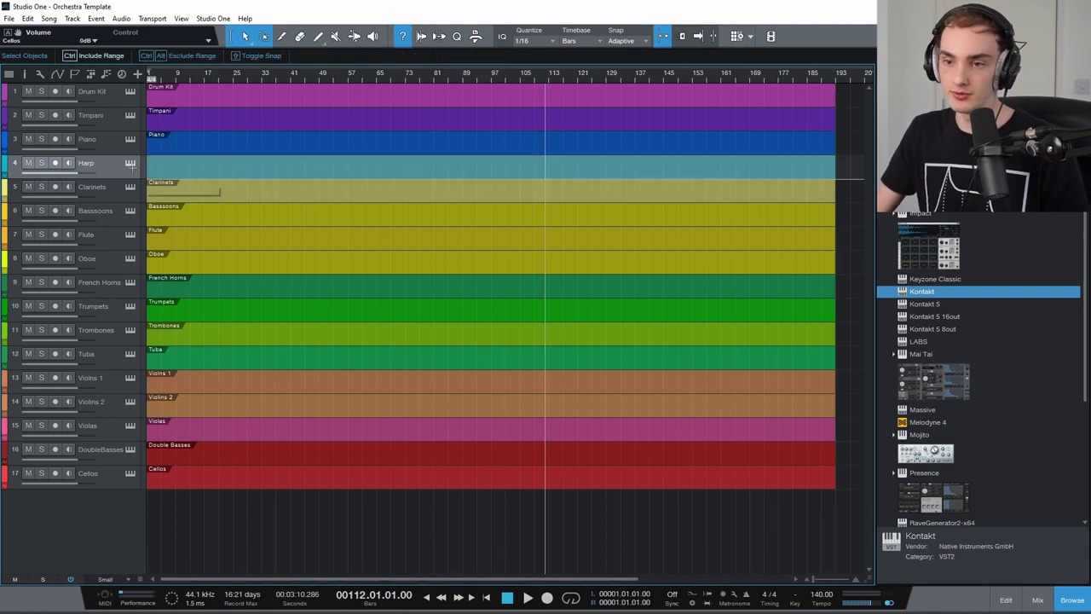
left_click_drag(251, 166, 257, 176)
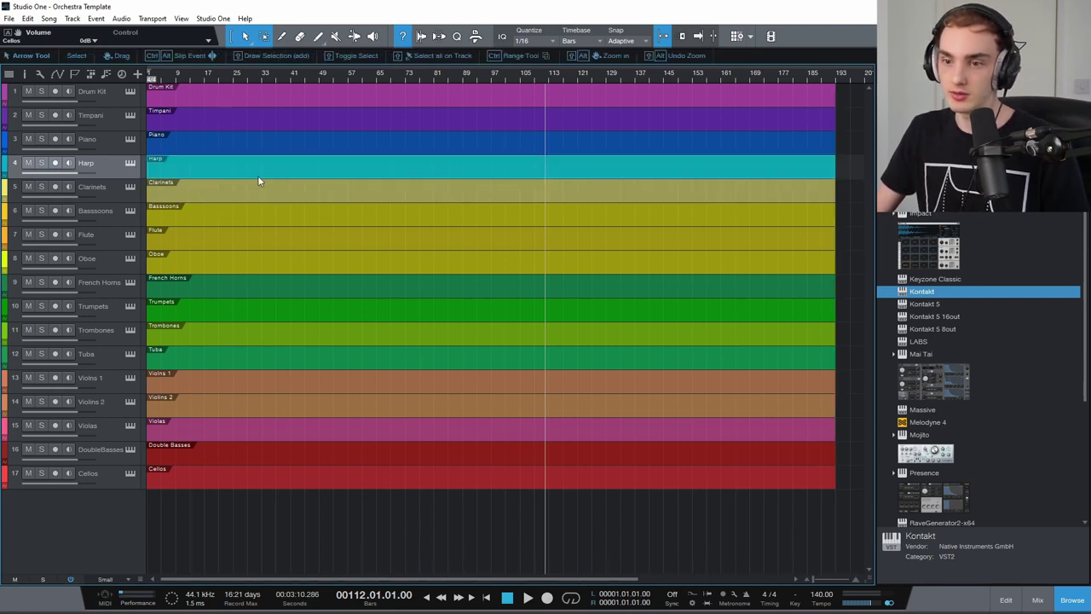
- Open the Harp event in a full-screen piano roll with the track list showing Cellos and Violas
double_click(621, 168)
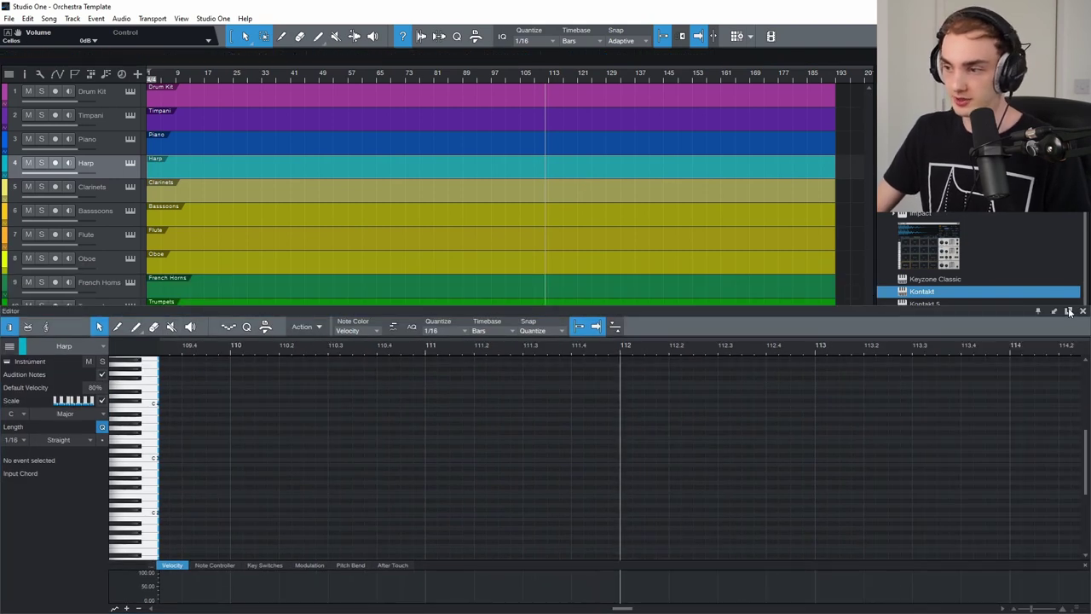
left_click(1069, 311)
left_click(13, 42)
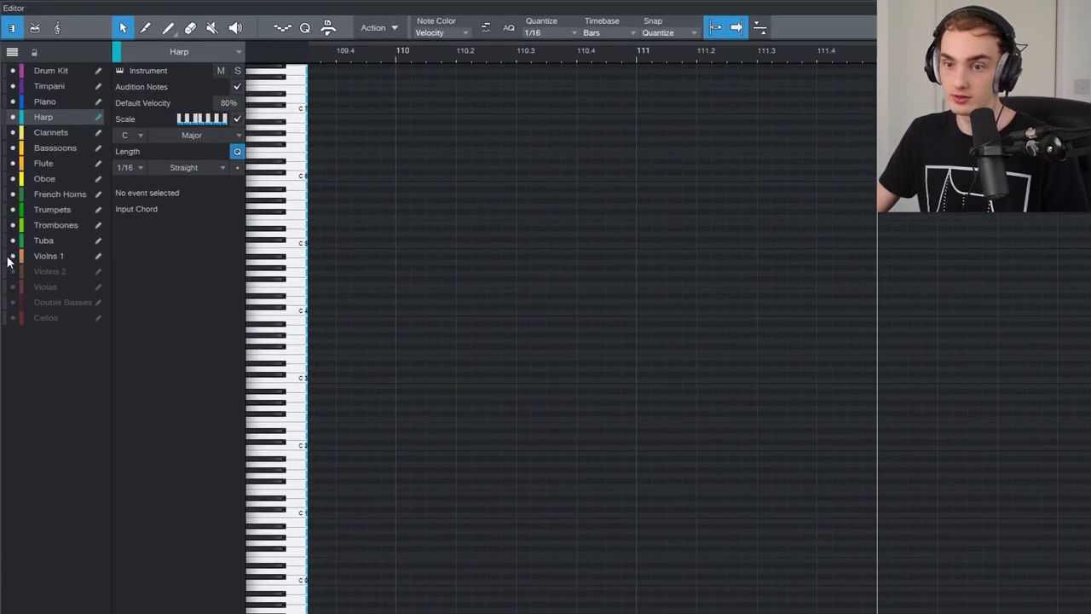
left_click(13, 317)
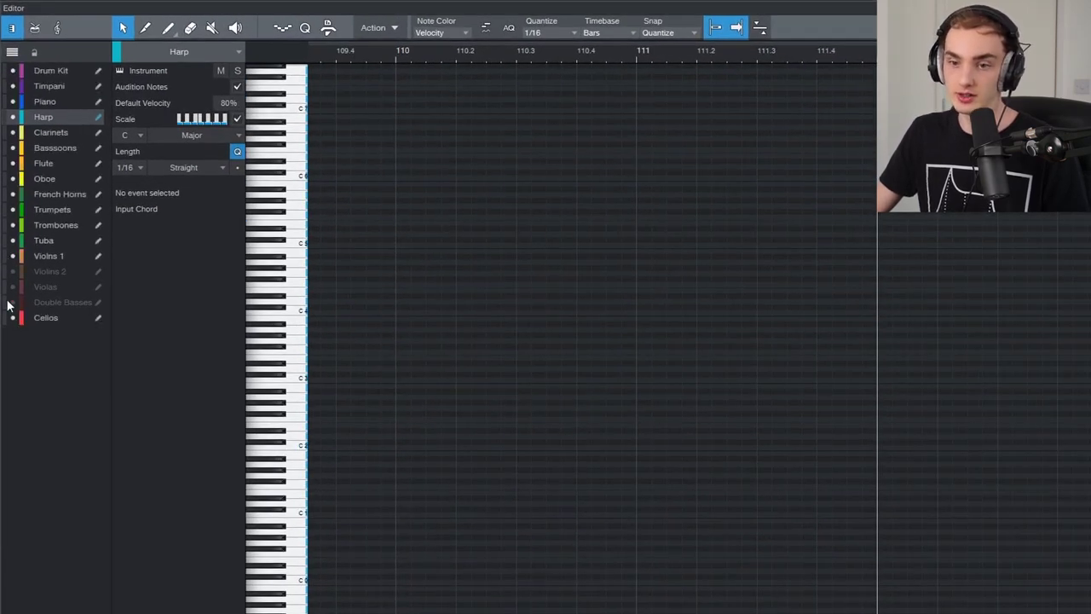
left_click(13, 288)
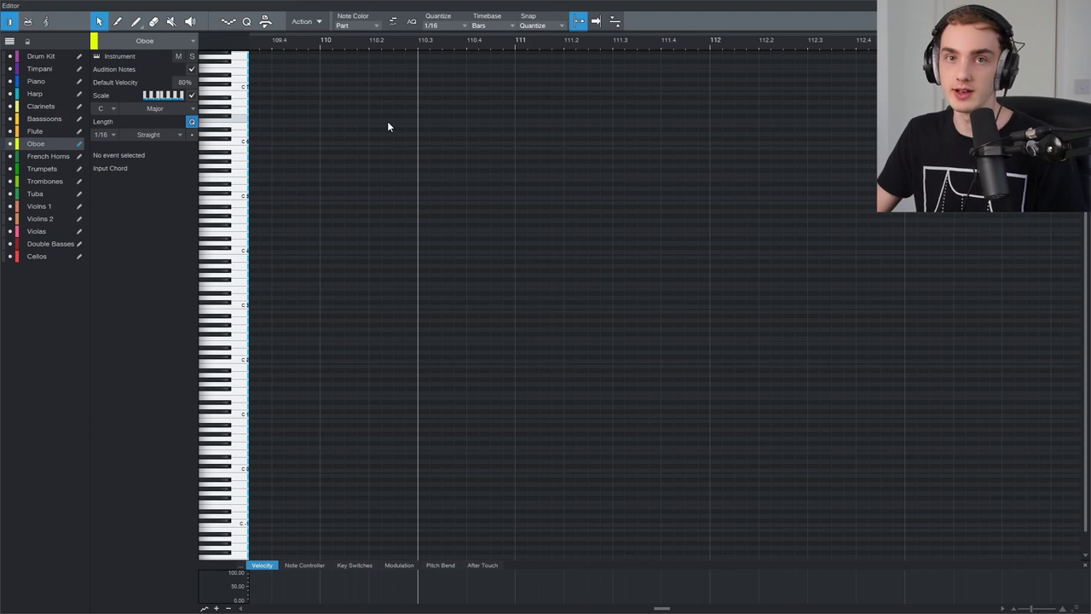
- Draw a lengthened C4 note on Violins 1 and a lengthened C1 note on Double Basses
left_click(43, 209)
left_click(260, 253)
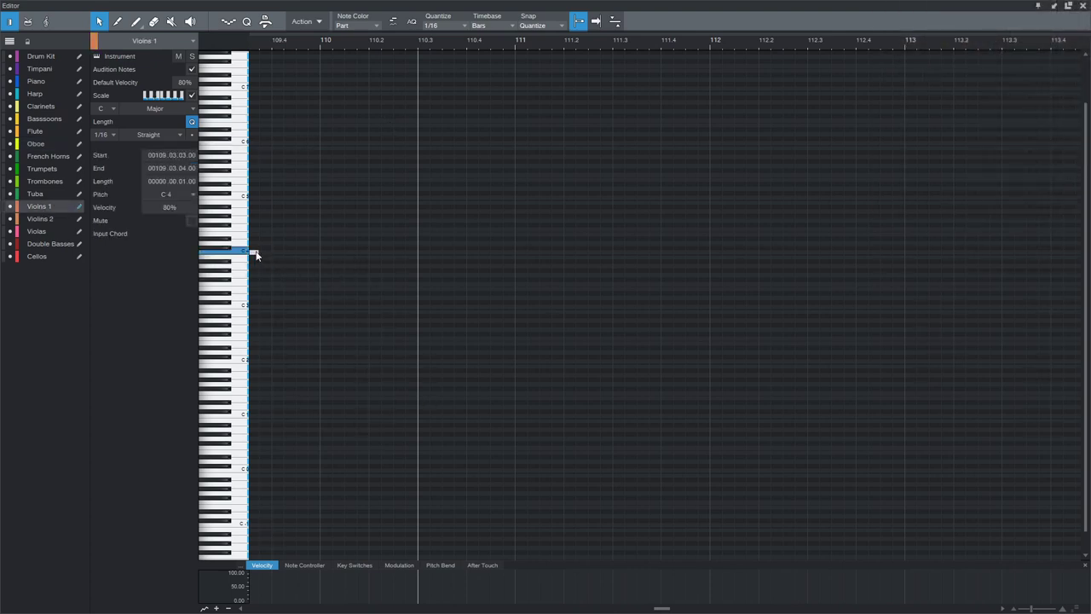
left_click_drag(255, 253, 335, 260)
left_click(258, 418)
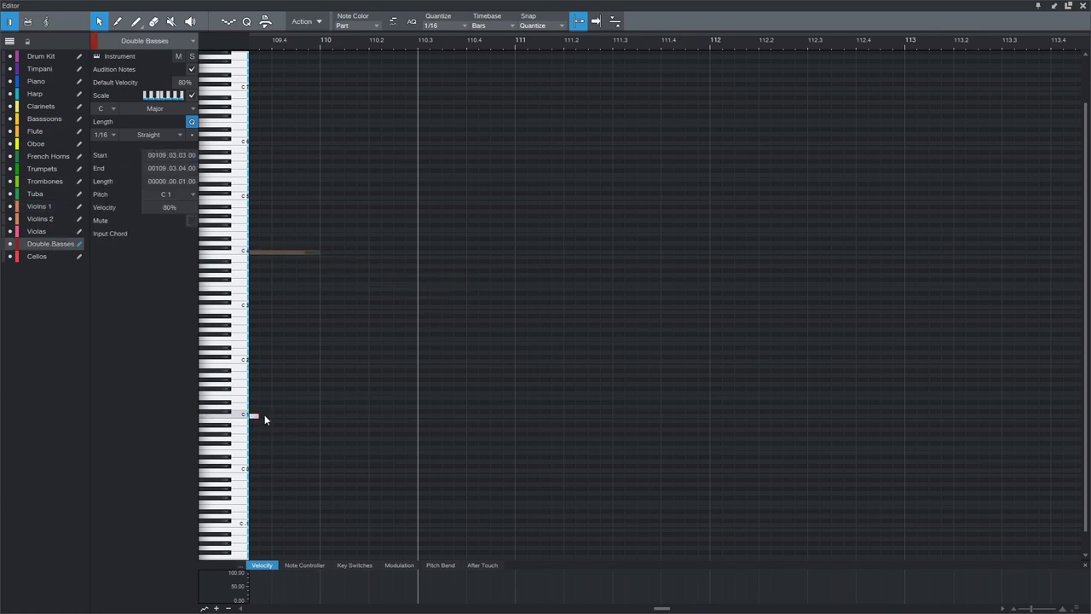
left_click_drag(259, 418, 322, 421)
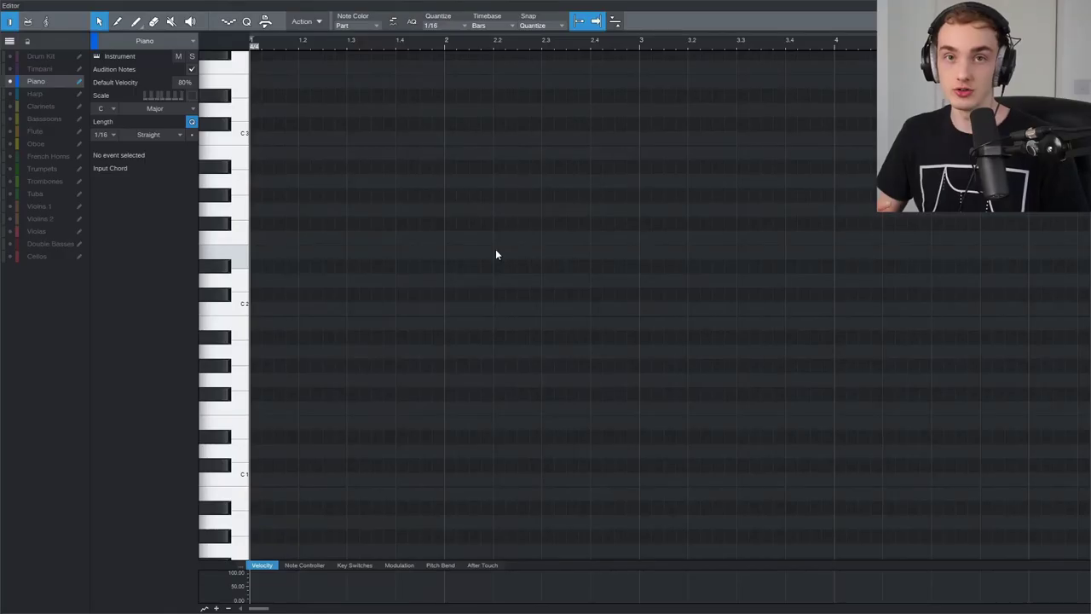
- Set the grid to 1/8 triplets and add three triplet notes on E2 at bar 2
left_click(451, 25)
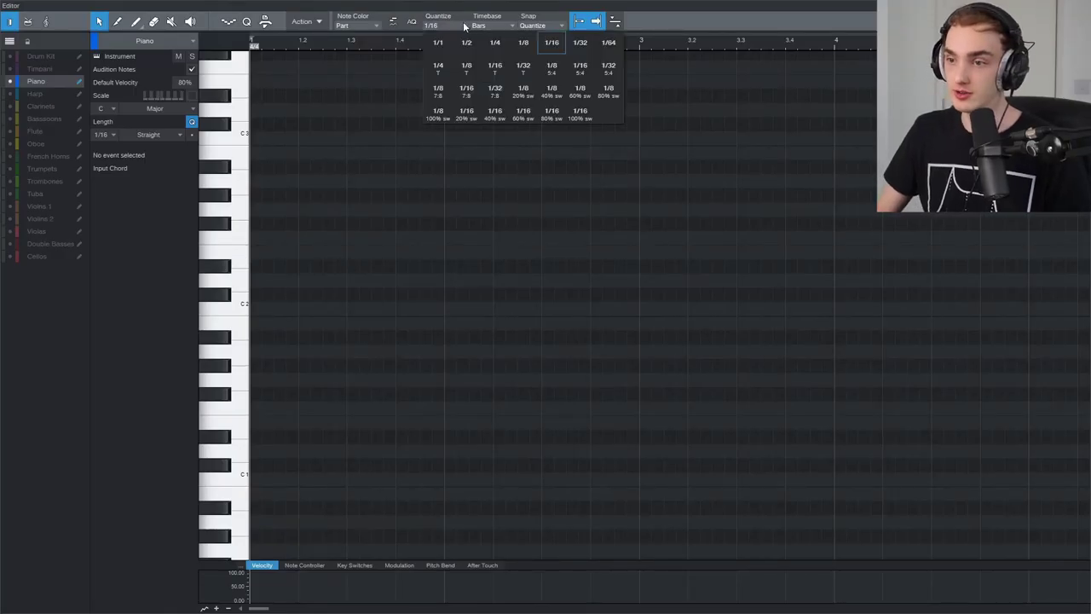
left_click(474, 68)
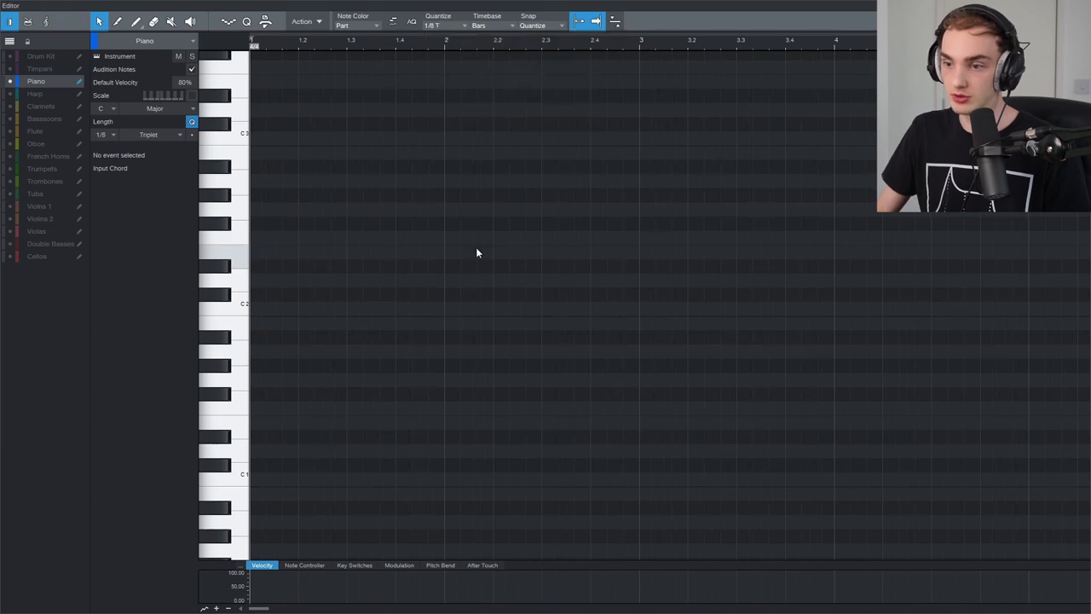
double_click(453, 253)
double_click(467, 252)
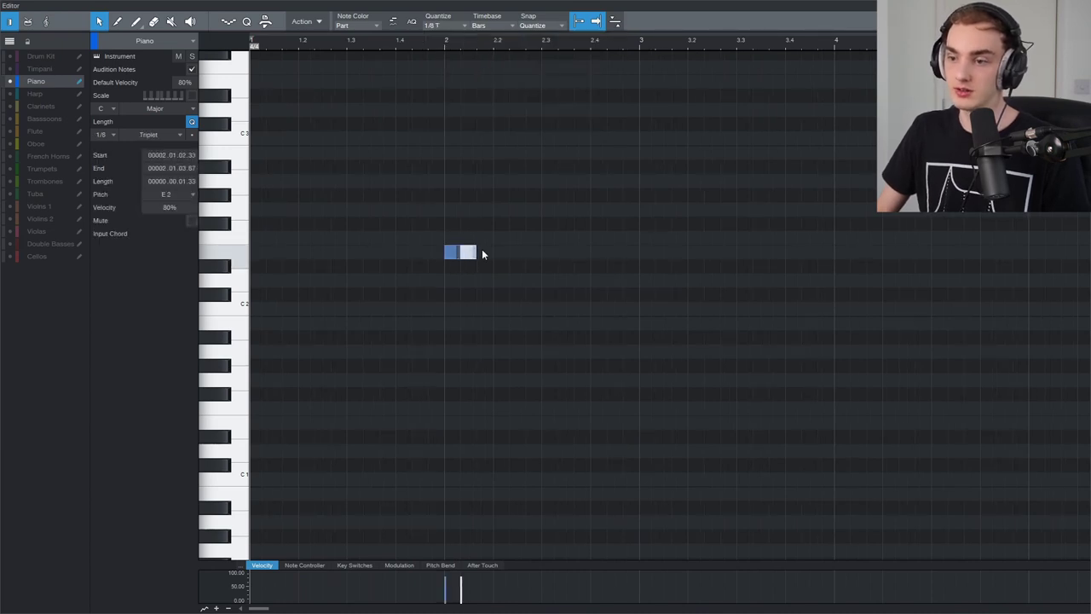
double_click(482, 250)
- Return the grid to 1/16, delete the triplet notes, and draw short notes on D2 at bar 2
left_click(455, 25)
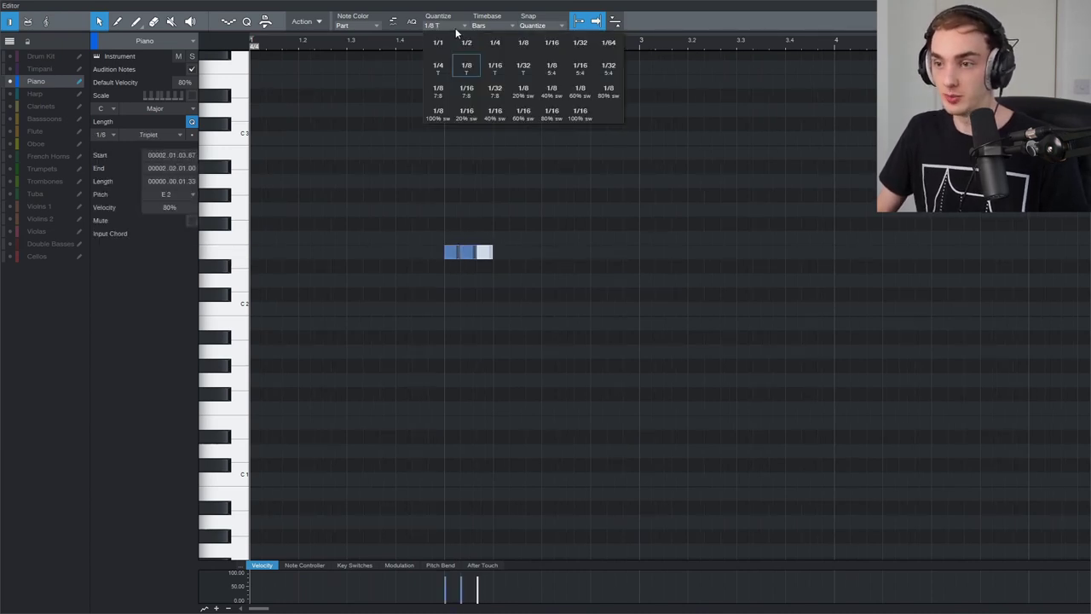
left_click(547, 49)
left_click_drag(538, 194, 408, 303)
key("Delete")
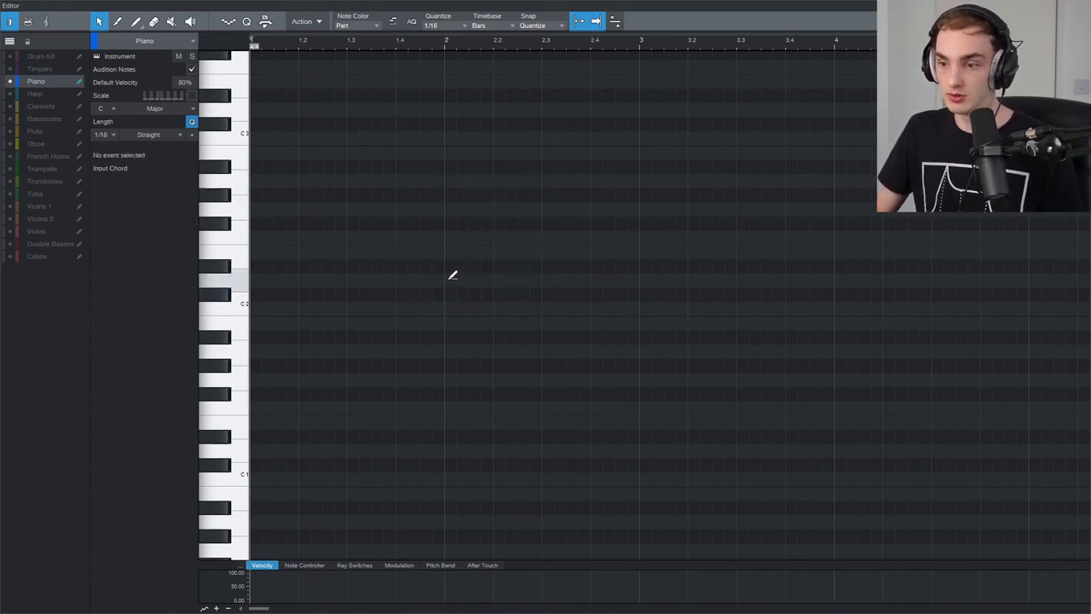
left_click_drag(483, 279, 497, 284)
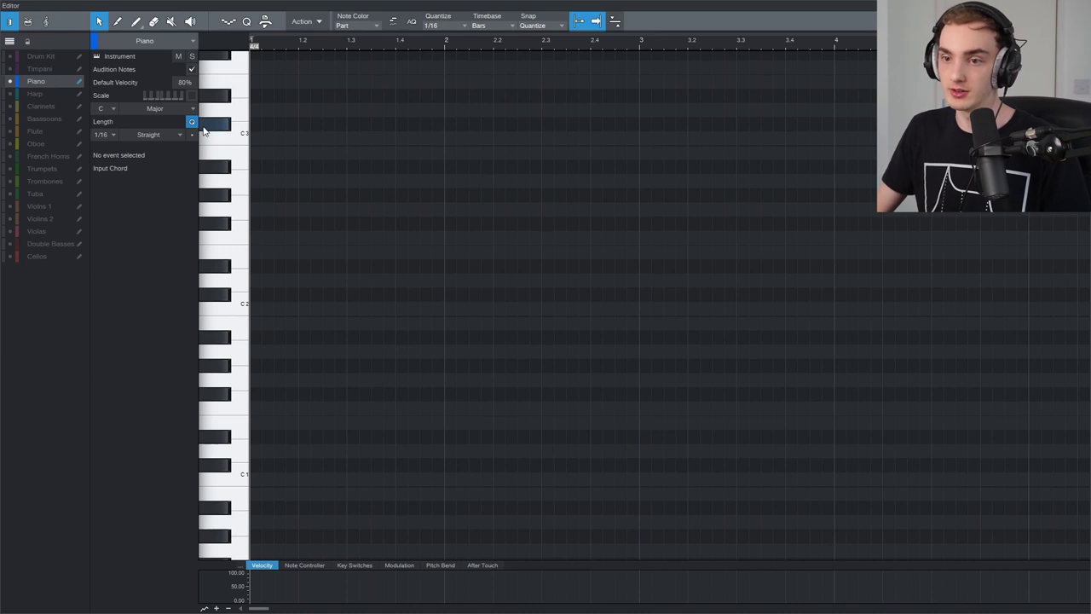
- Restrict notes to C Major, draw a rising four-note arpeggio from C2, and duplicate it across bar 1
left_click(190, 96)
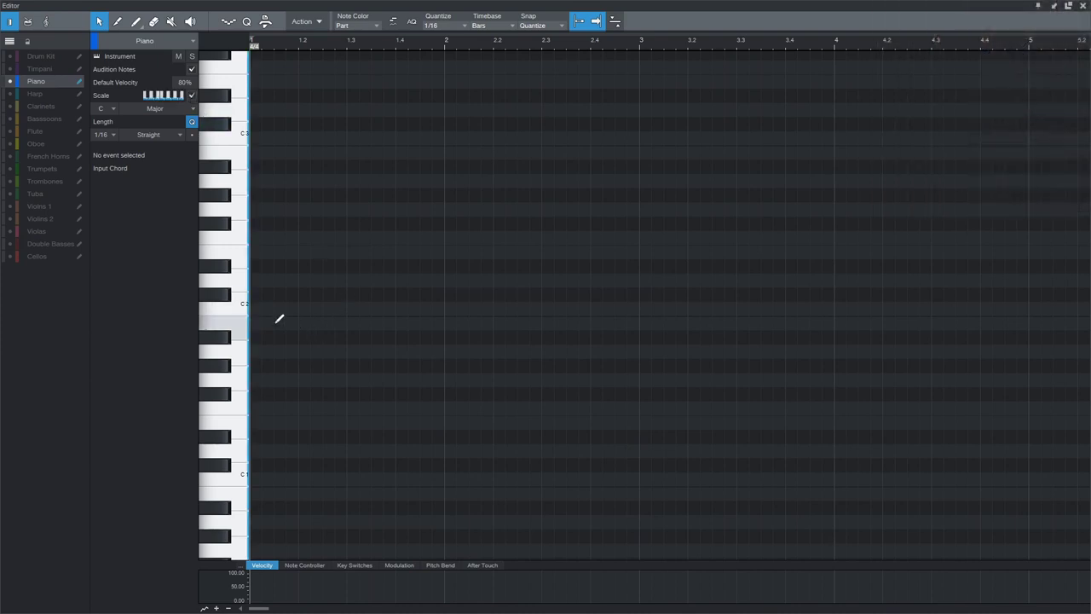
mouse_move(329, 242)
left_mouse_down()
mouse_move(312, 209)
mouse_move(289, 212)
left_mouse_up()
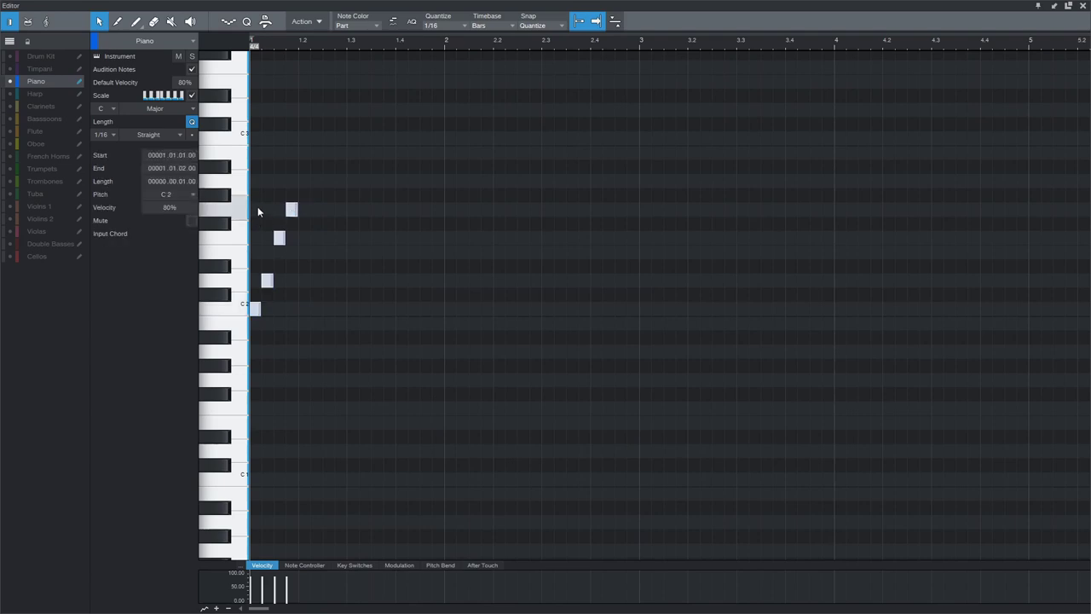
key("d")
key("d")
key("d")
key("space")
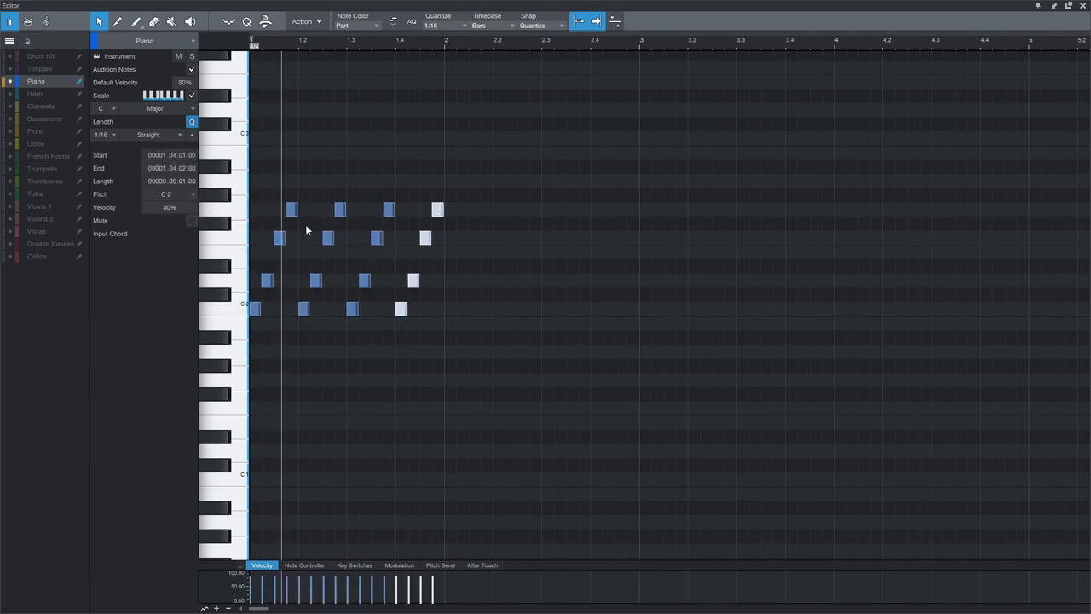
left_click(531, 239)
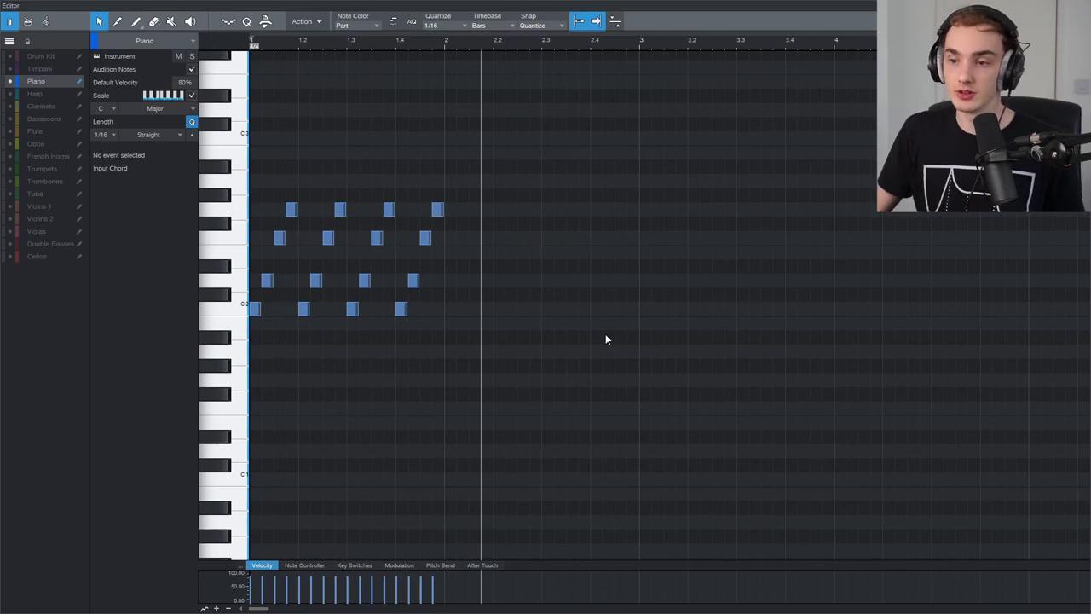
left_click_drag(513, 173, 248, 416)
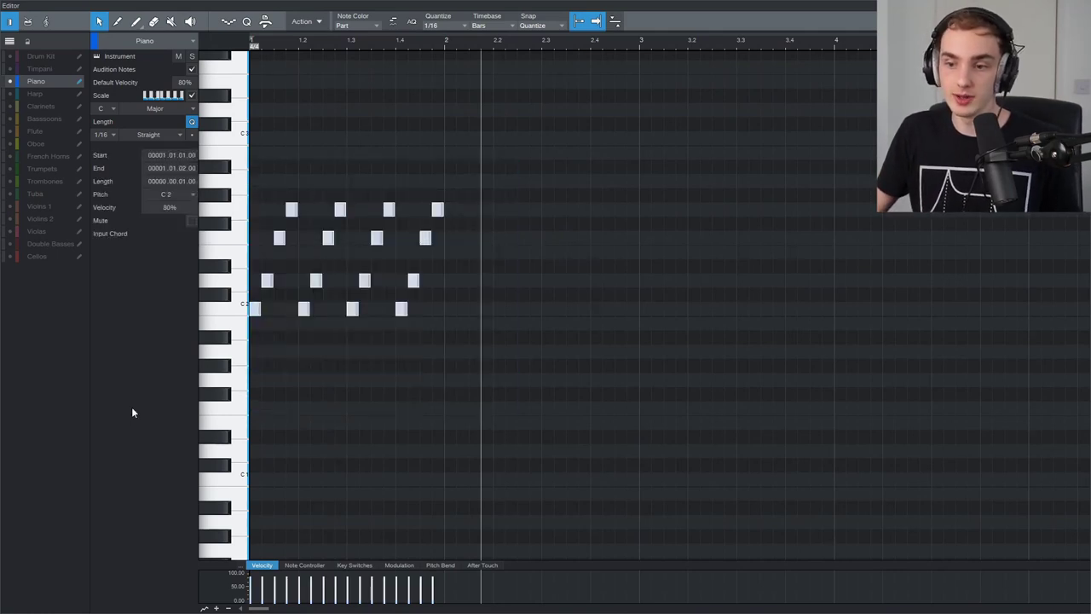
left_click(314, 23)
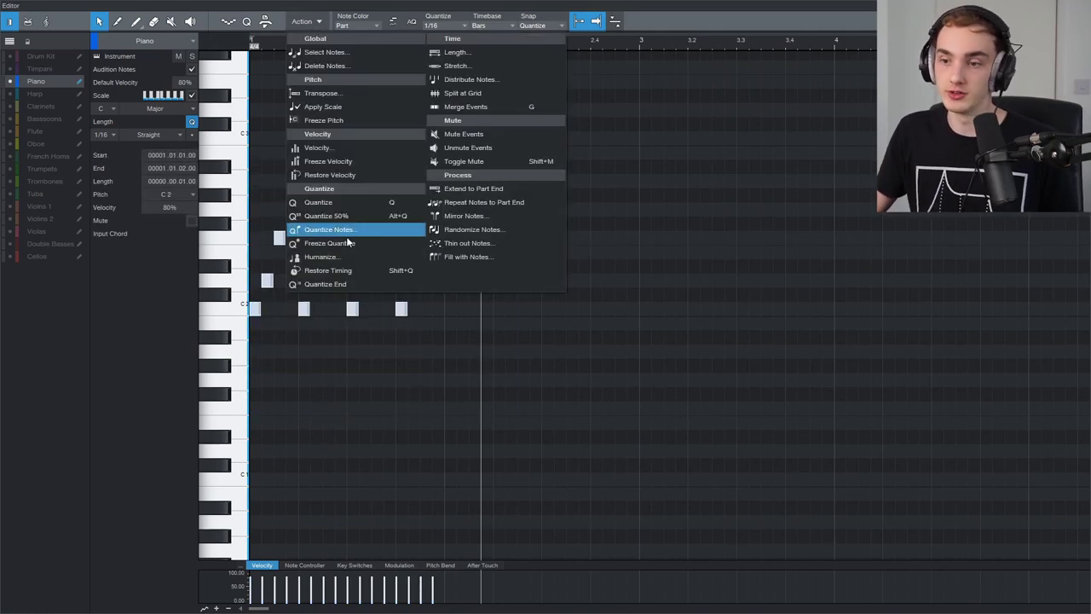
left_click(606, 365)
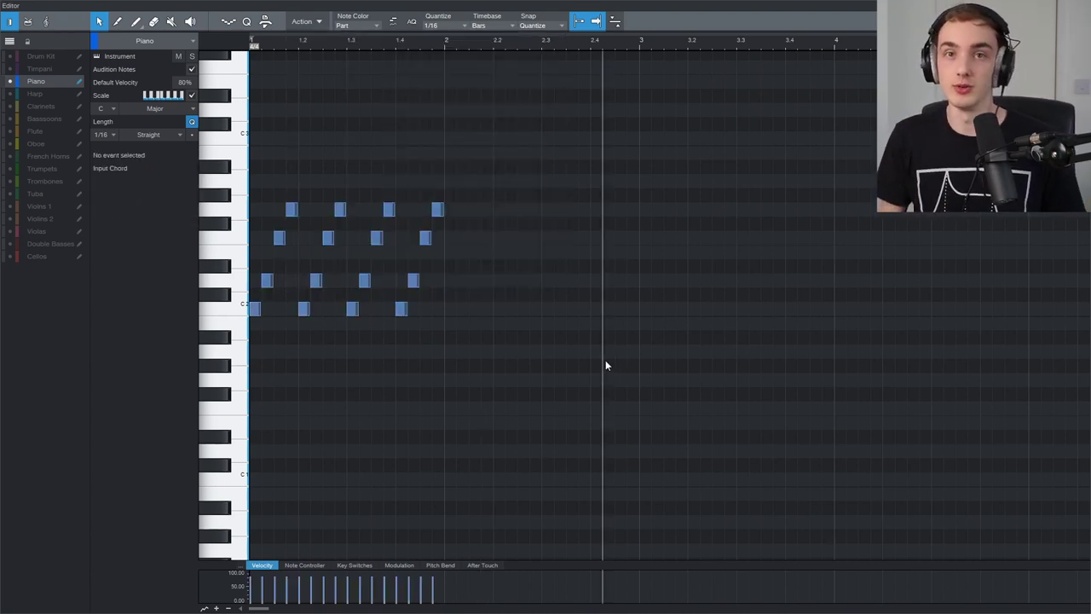